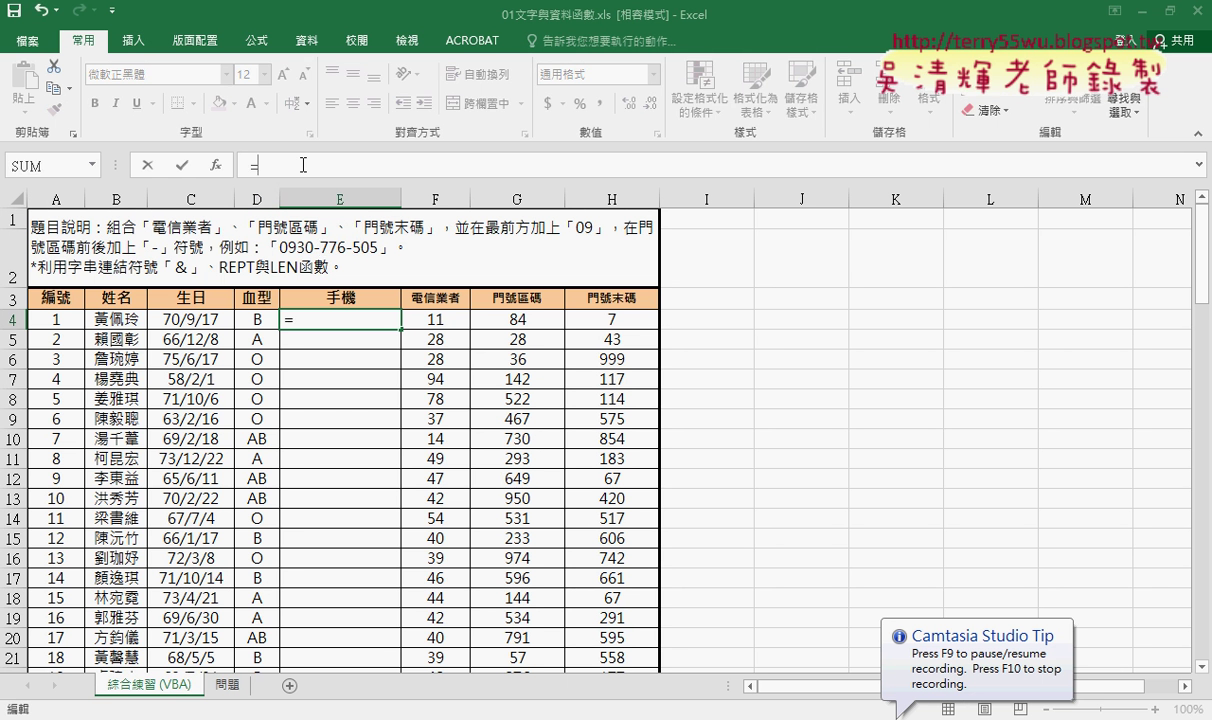
Step: Enter the formula ="09"&F4&"-"&G4 in E4 so it shows 0911-84
{"action": "type", "text": "\"089"}
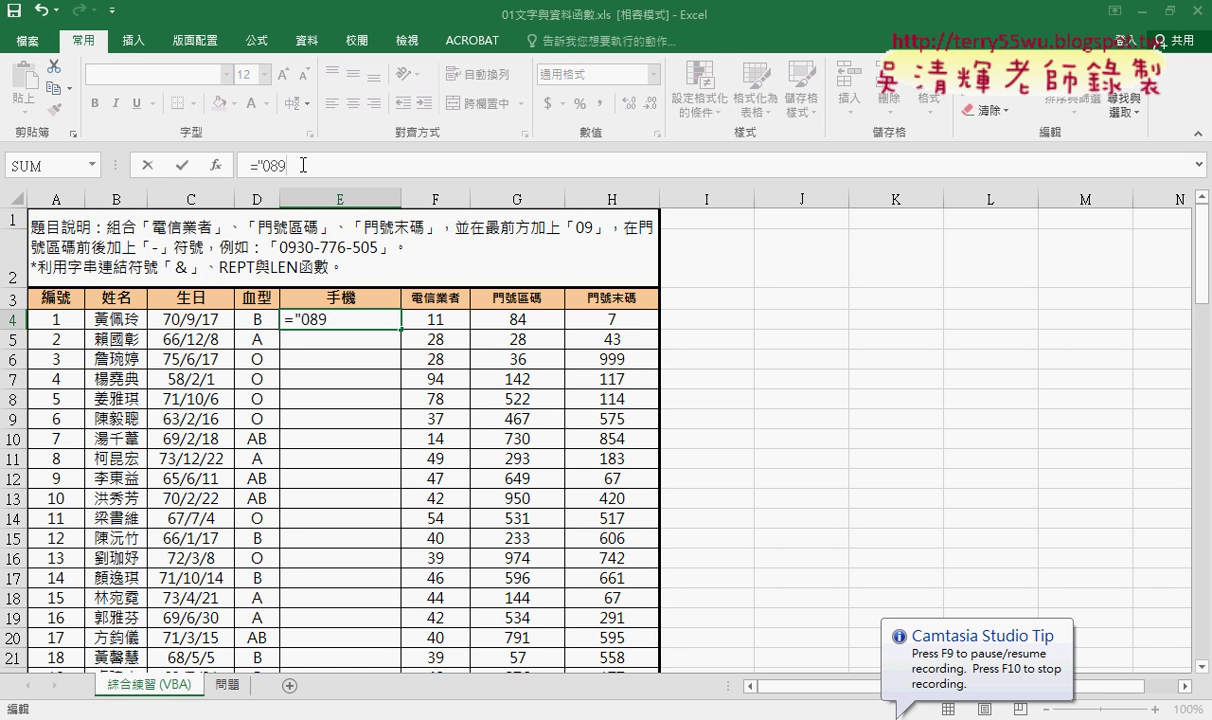
{"action": "key", "text": "BackSpace"}
{"action": "key", "text": "BackSpace"}
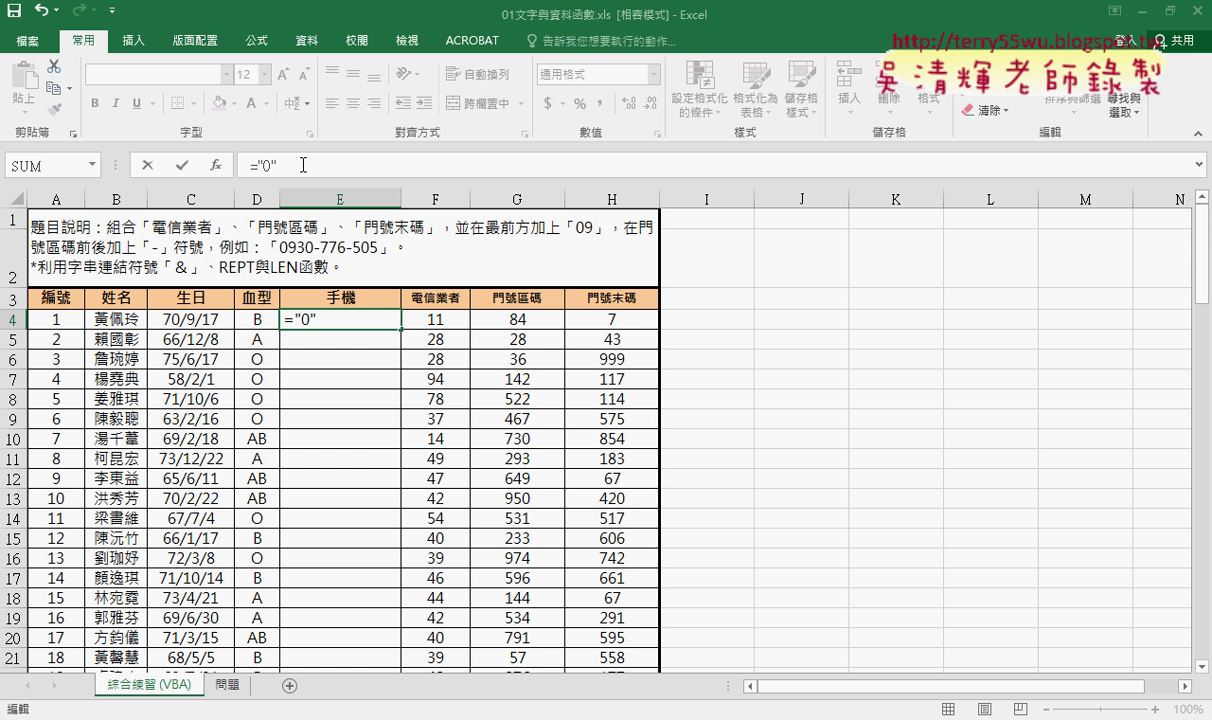
{"action": "key", "text": "BackSpace"}
{"action": "type", "text": "9\""}
{"action": "type", "text": "&"}
{"action": "left_click", "coordinate": [428, 311]}
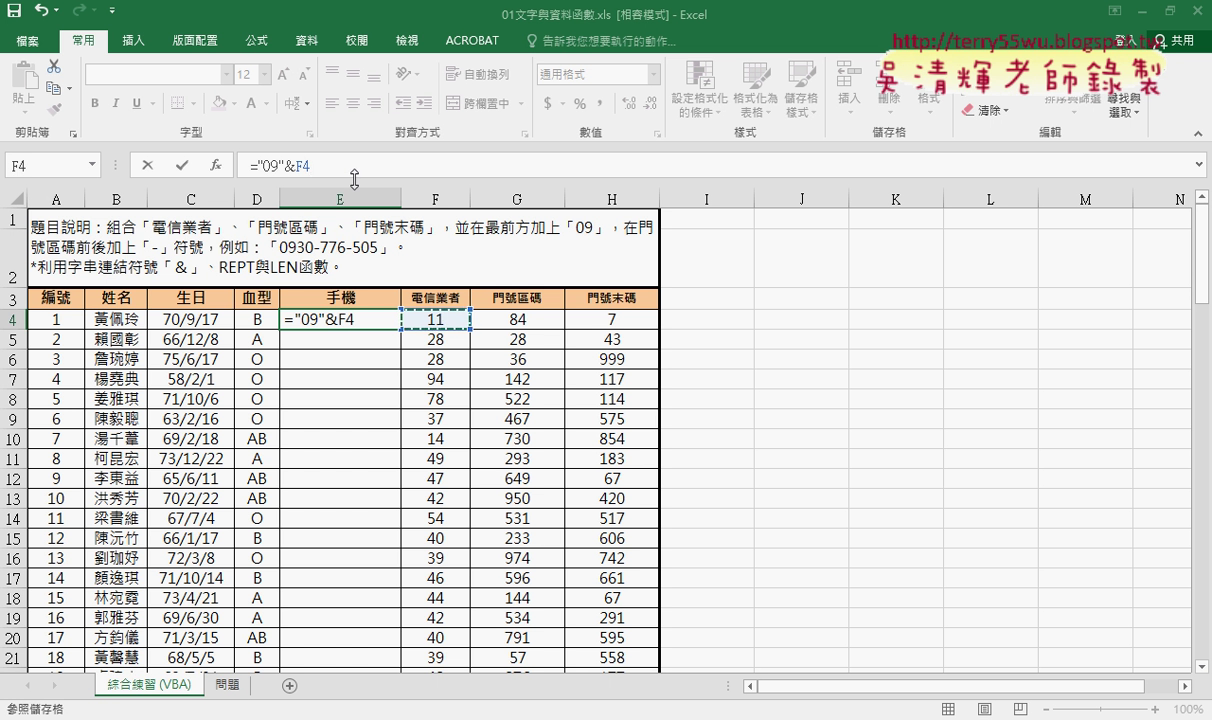
{"action": "type", "text": "&F4"}
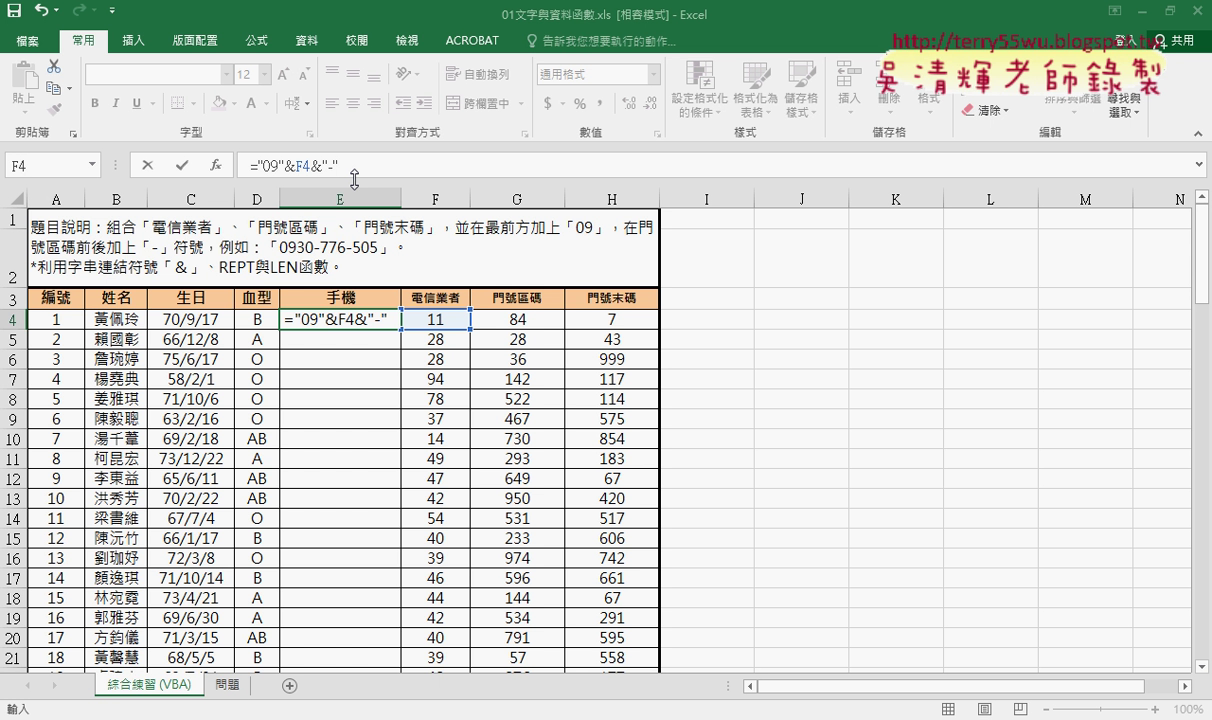
{"action": "type", "text": "&"}
{"action": "left_click", "coordinate": [533, 322]}
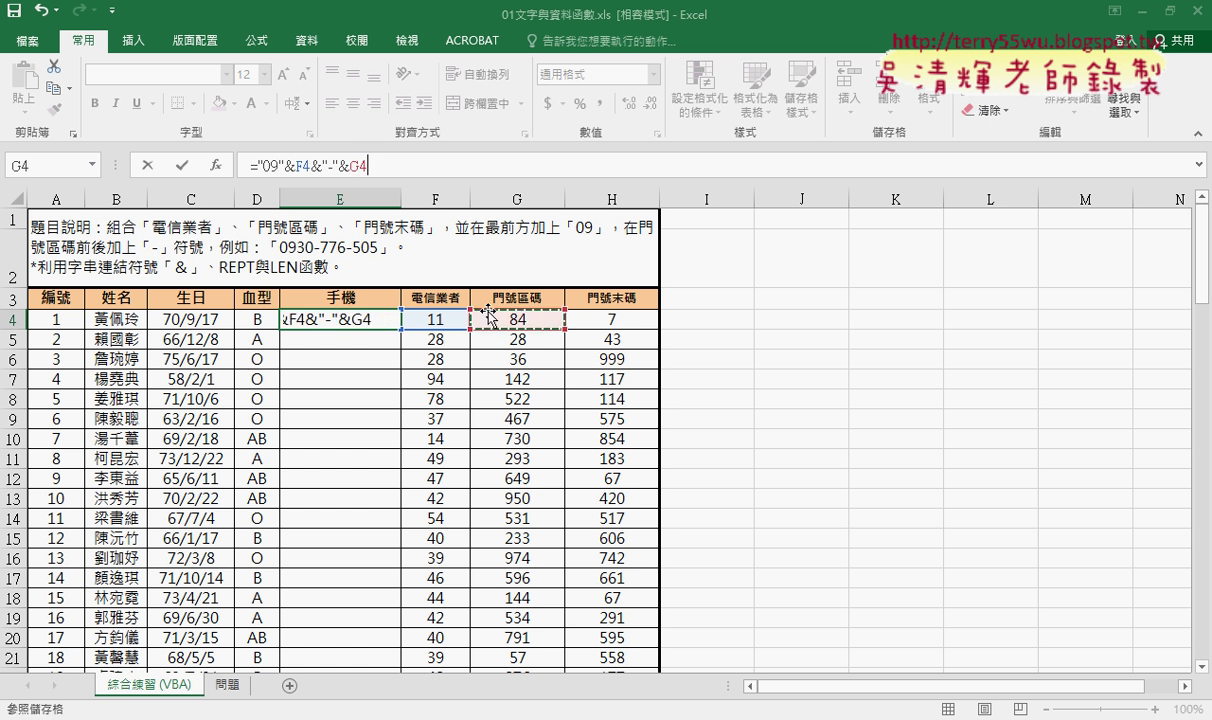
{"action": "left_click", "coordinate": [189, 170]}
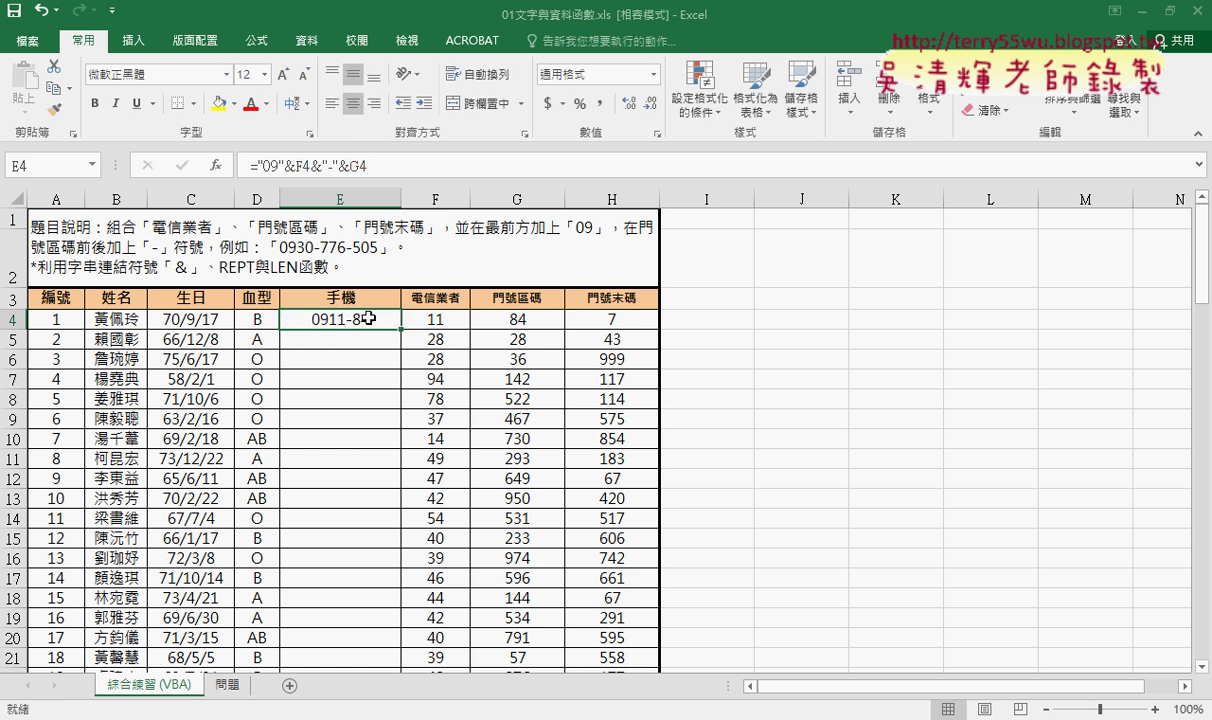
Step: Remove G4 from E4's formula and insert the TEXT function from the 文字 category
{"action": "double_click", "coordinate": [358, 165]}
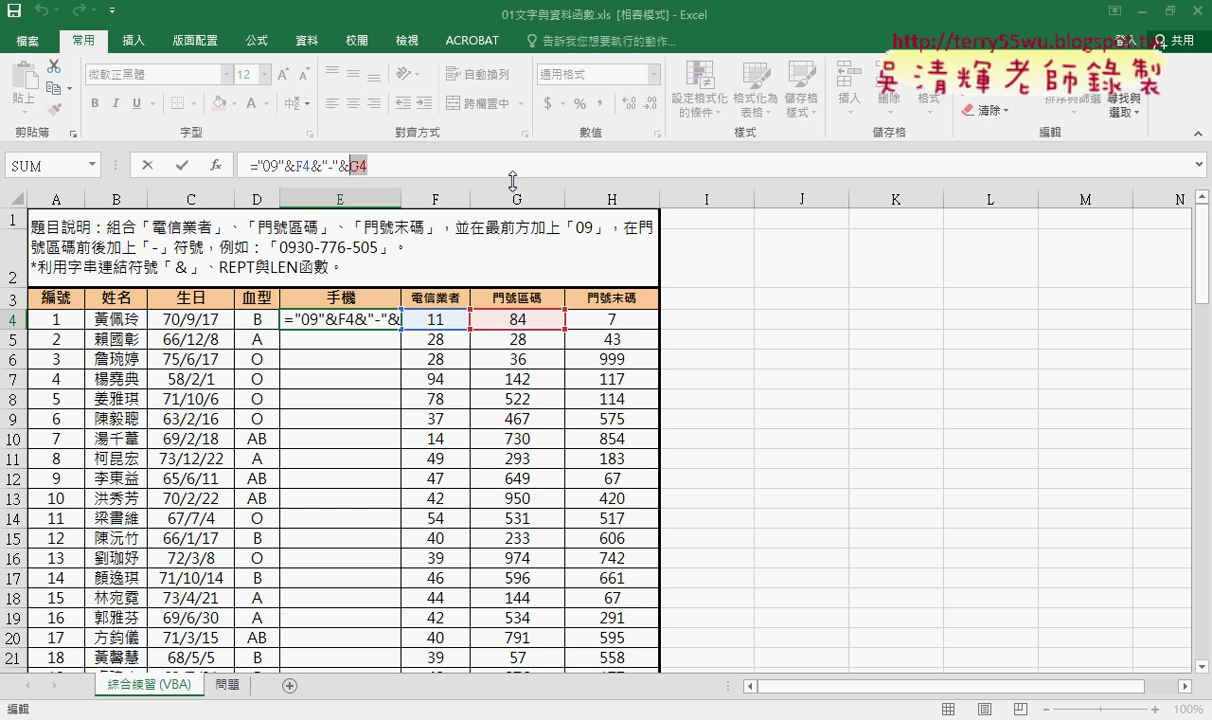
{"action": "key", "text": "BackSpace"}
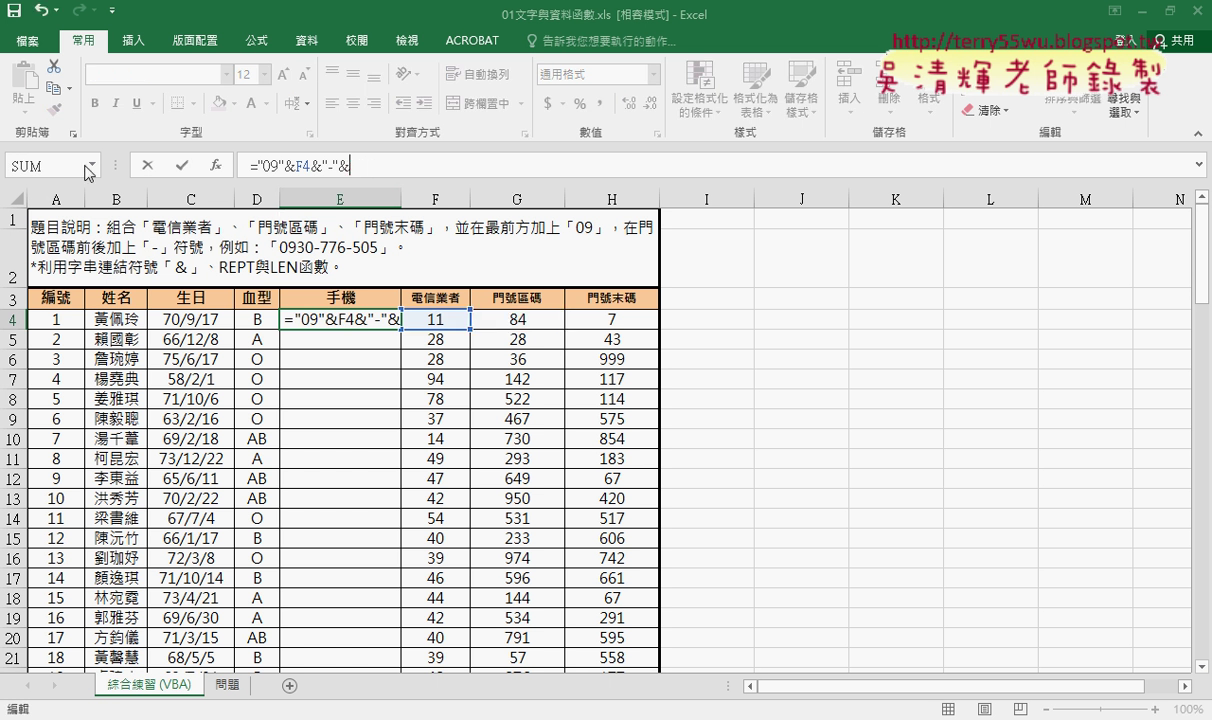
{"action": "left_click", "coordinate": [93, 167]}
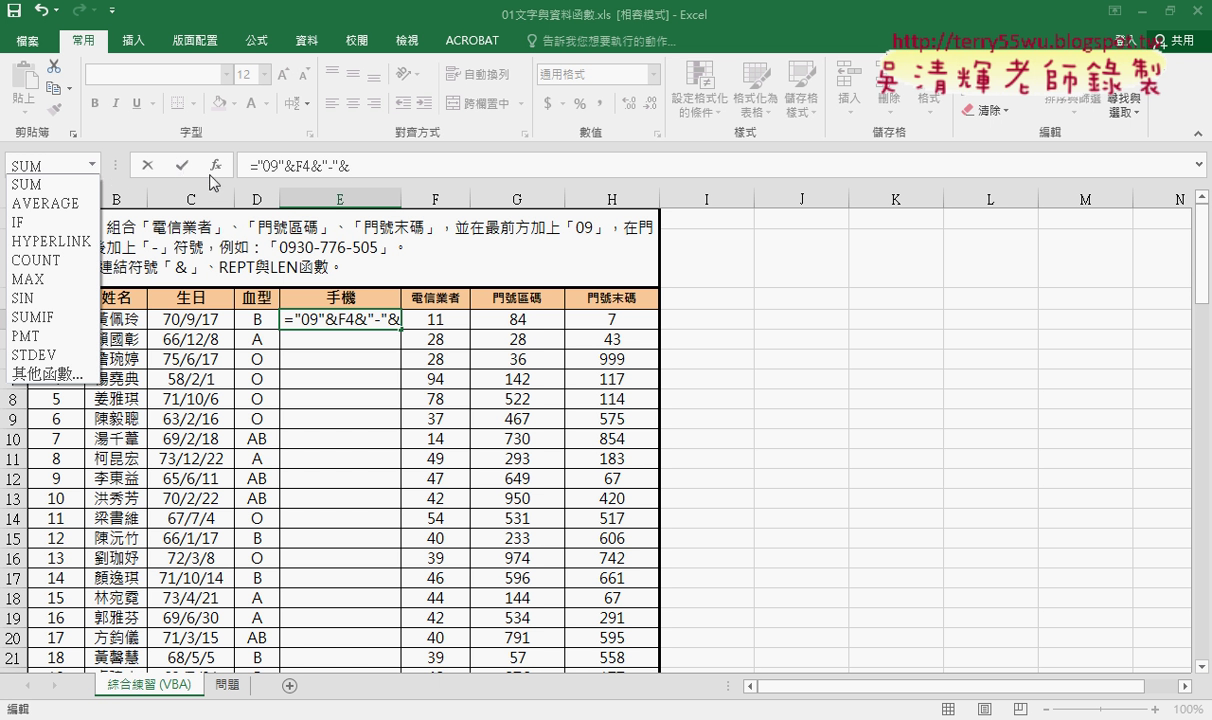
{"action": "left_click", "coordinate": [67, 374]}
{"action": "left_click", "coordinate": [808, 387]}
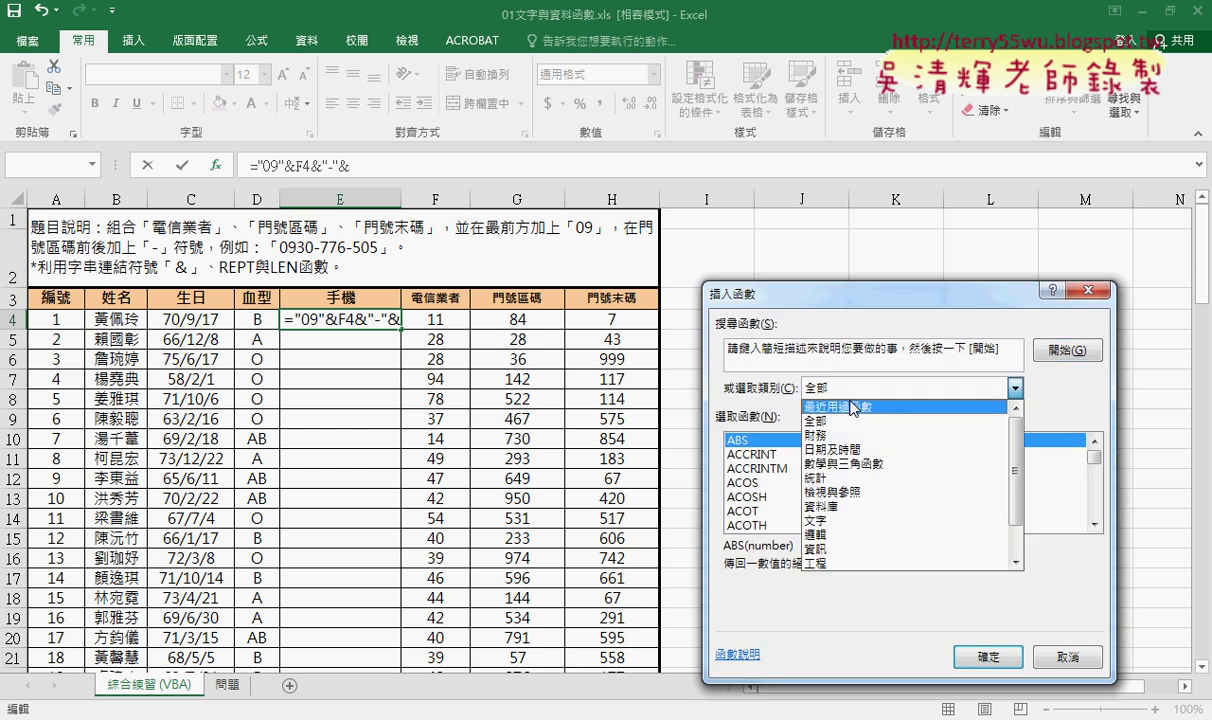
{"action": "left_click", "coordinate": [835, 520]}
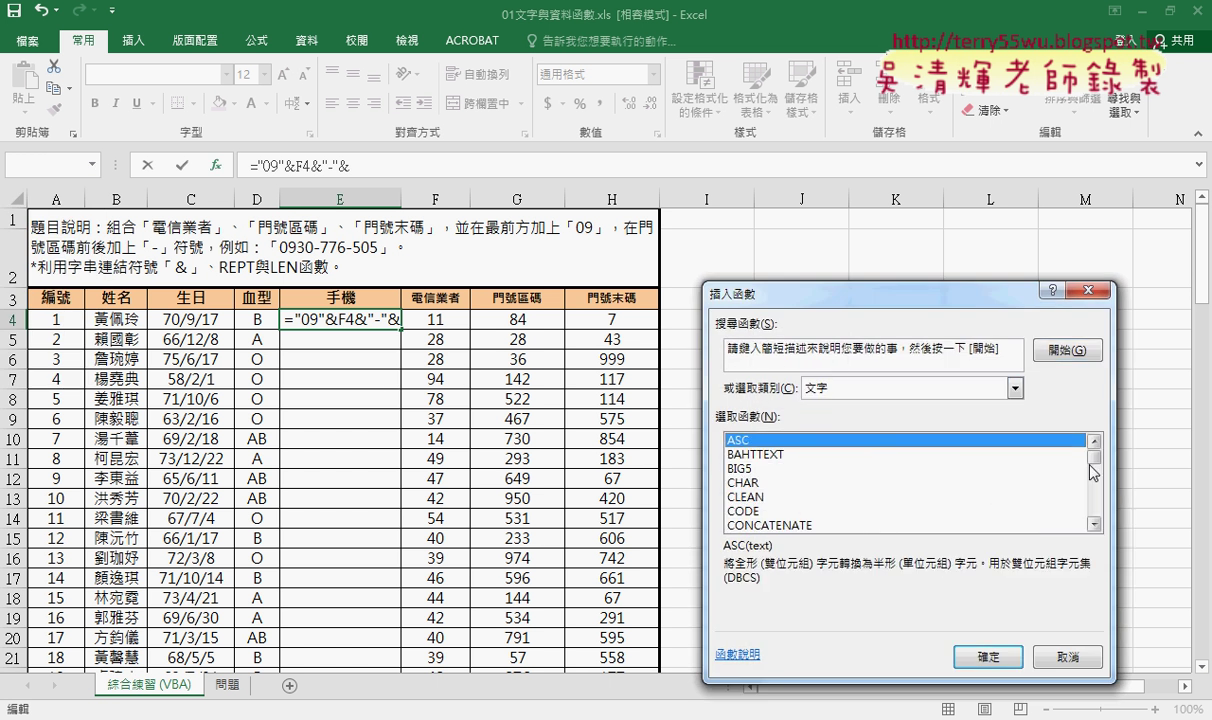
{"action": "scroll", "coordinate": [1098, 475], "scroll_direction": "down", "scroll_amount": 3}
{"action": "left_click_drag", "start_coordinate": [1101, 478], "coordinate": [1104, 503]}
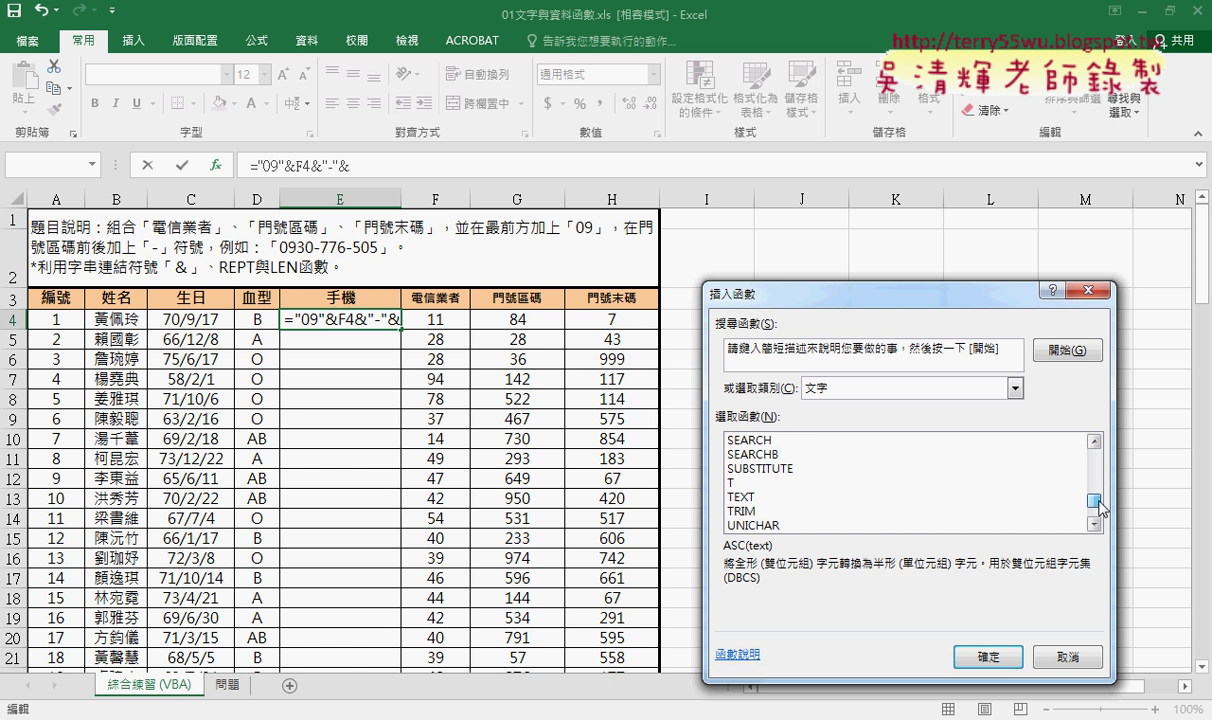
{"action": "left_click", "coordinate": [745, 497]}
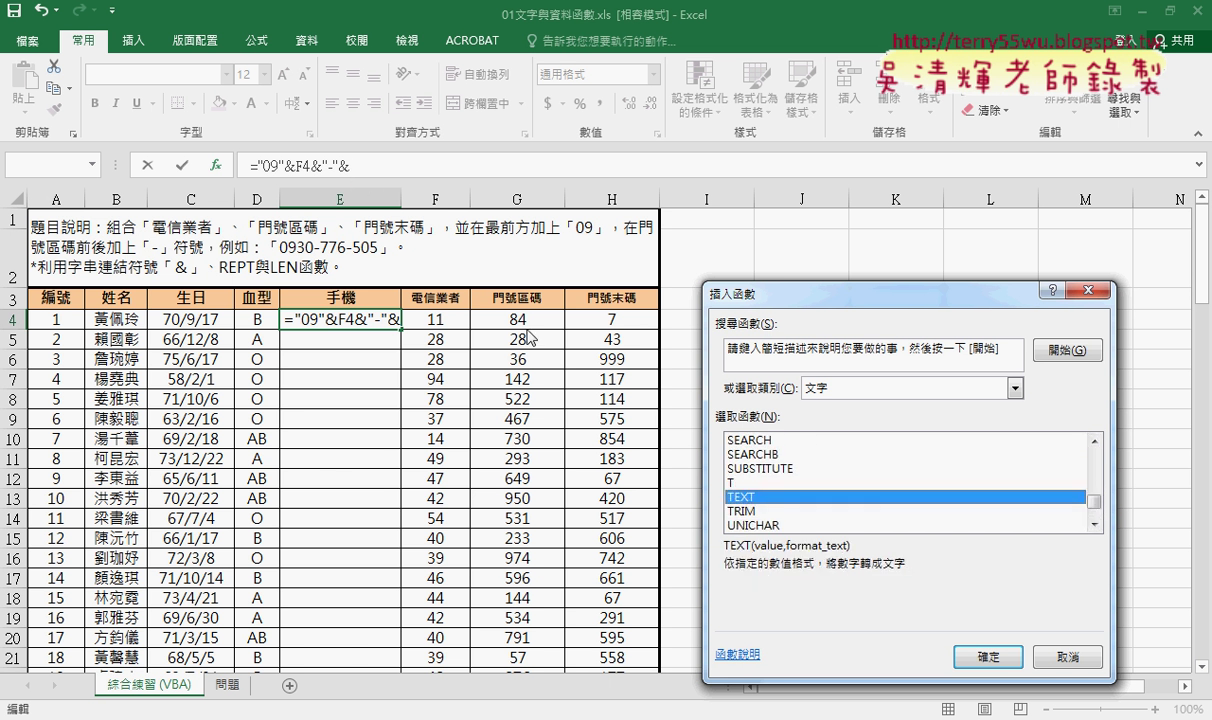
{"action": "double_click", "coordinate": [757, 500]}
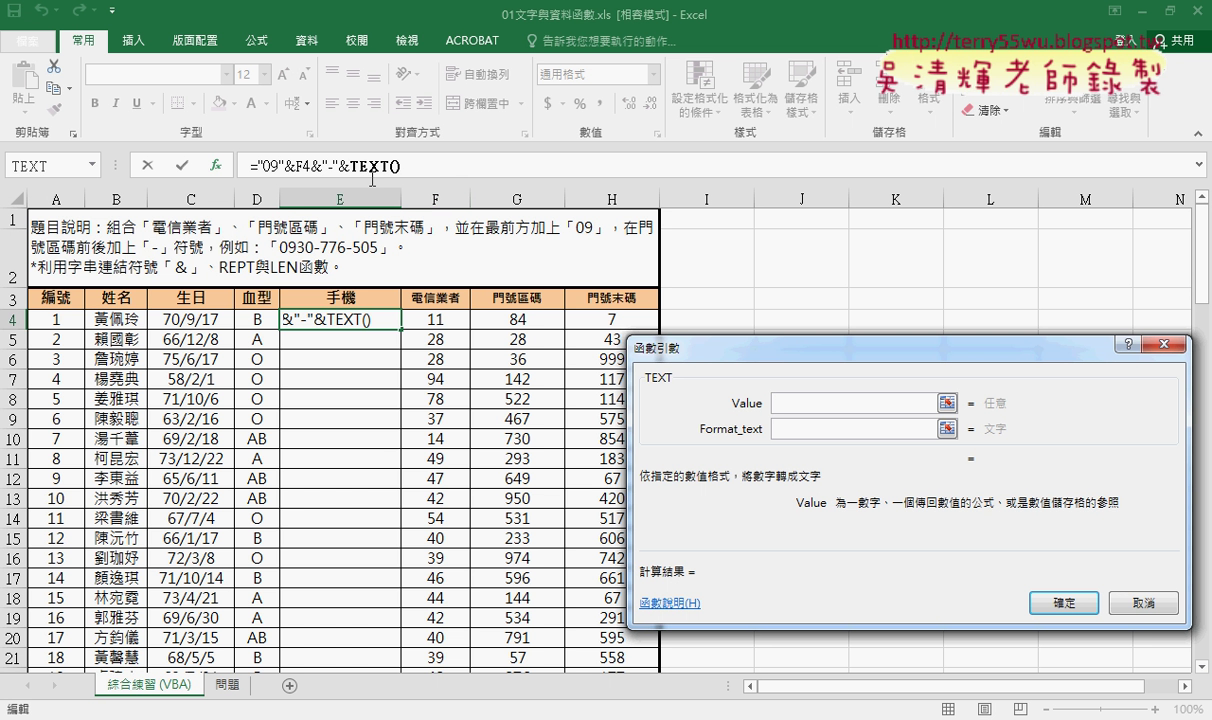
Step: Give TEXT the value G4 and format "000", making E4 show 0911-084
{"action": "left_click", "coordinate": [517, 316]}
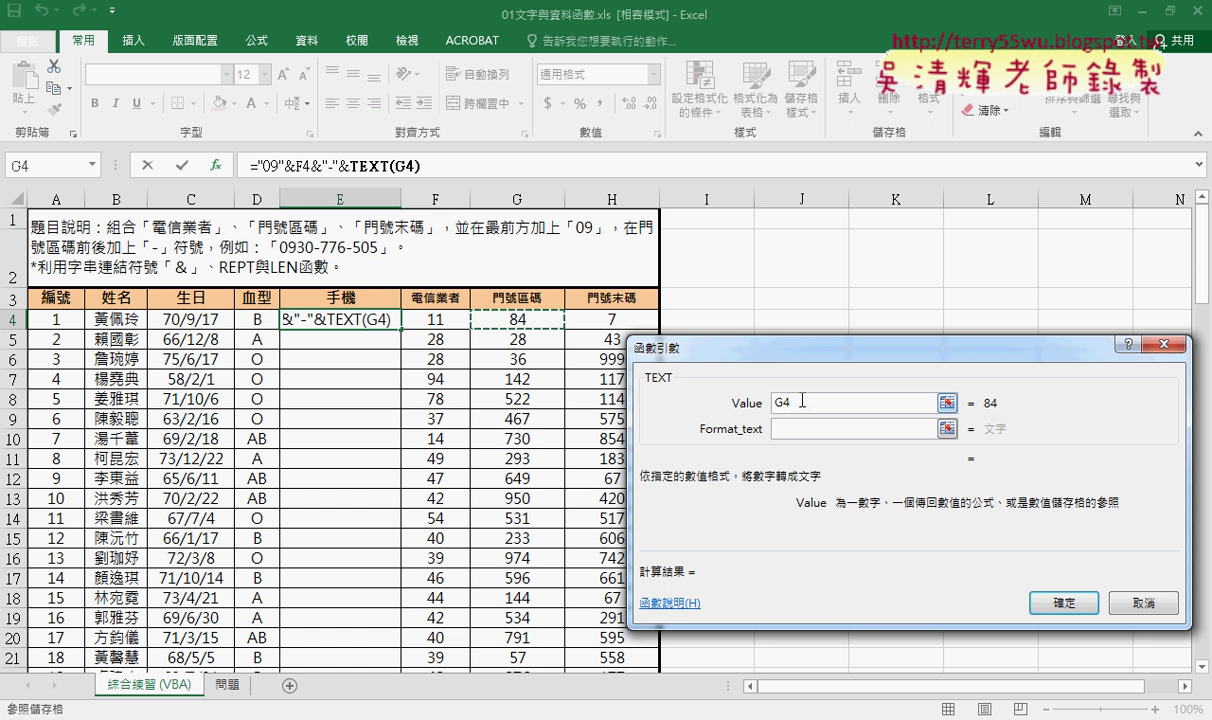
{"action": "left_click", "coordinate": [845, 428]}
{"action": "type", "text": "\""}
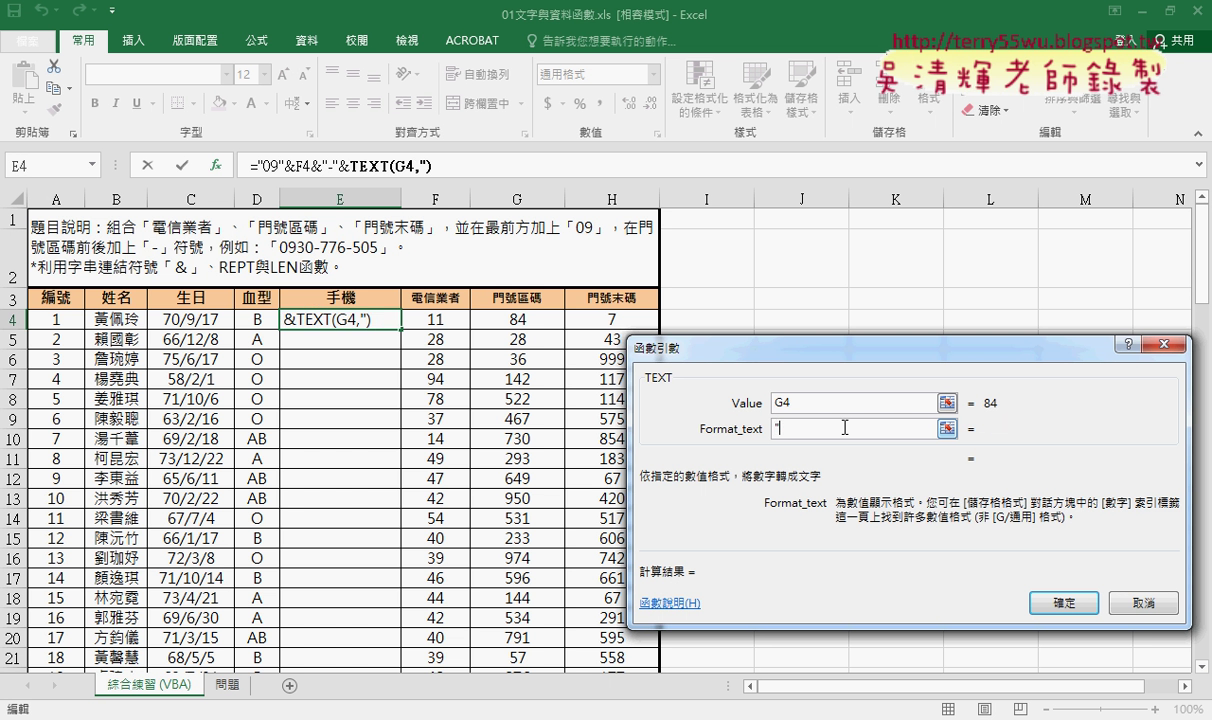
{"action": "type", "text": "\"00"}
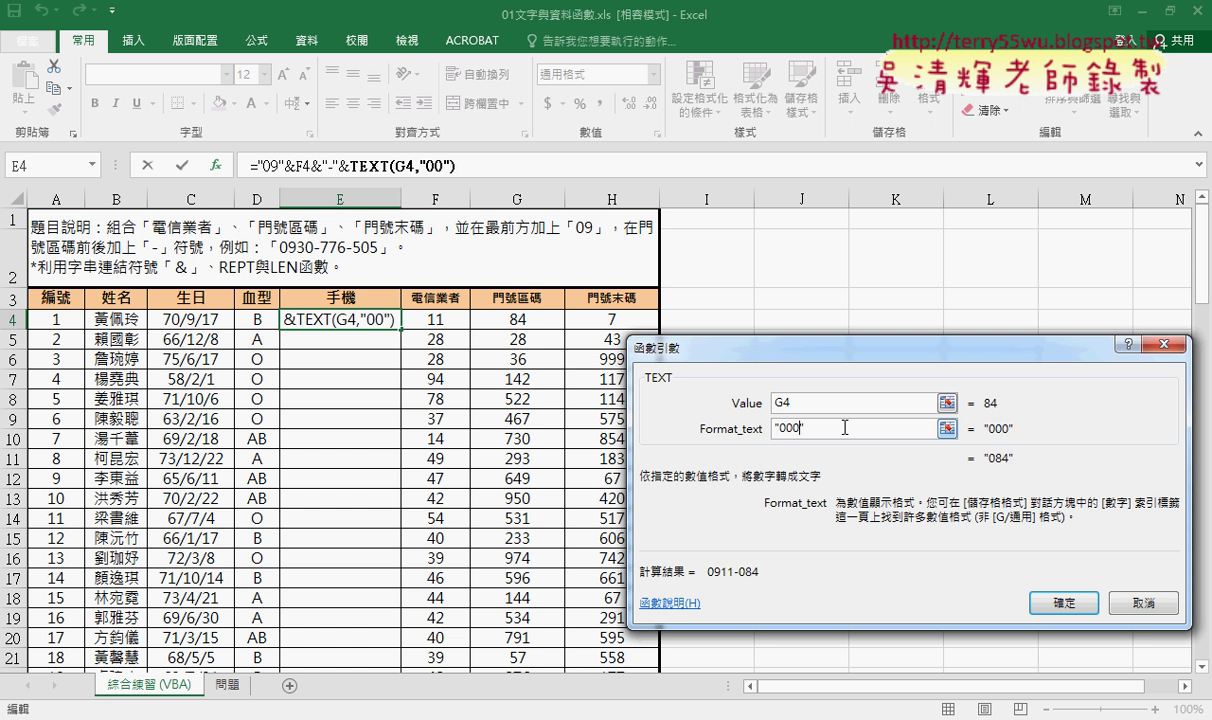
{"action": "type", "text": "0"}
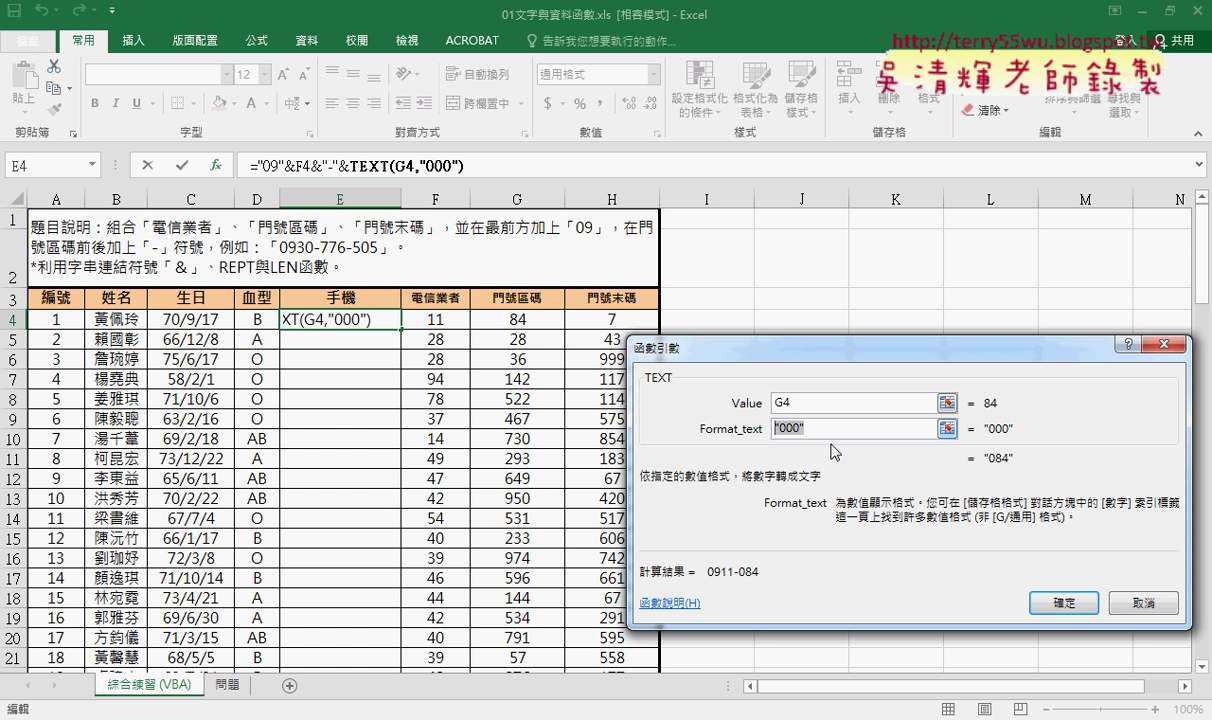
{"action": "left_click", "coordinate": [1063, 602]}
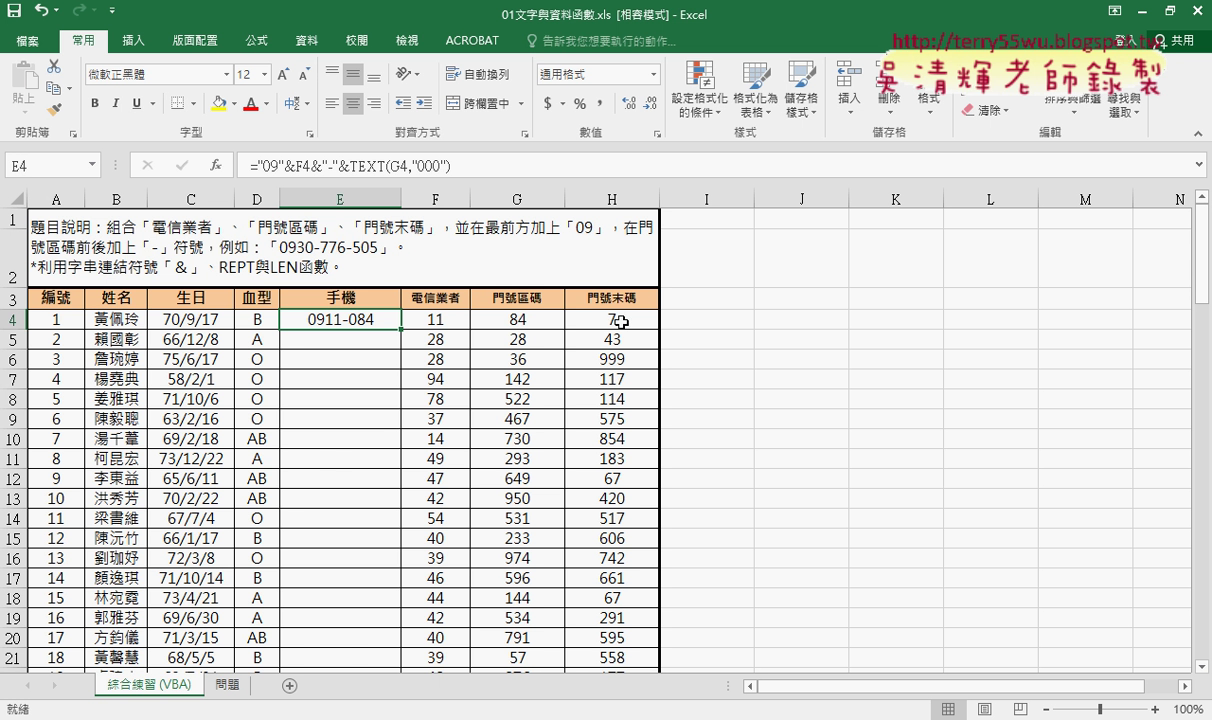
Step: Append &"-"&TEXT(H4,"000") to E4's formula by reusing the copied TEXT part
{"action": "left_click", "coordinate": [417, 165]}
{"action": "left_click_drag", "start_coordinate": [417, 165], "coordinate": [313, 165]}
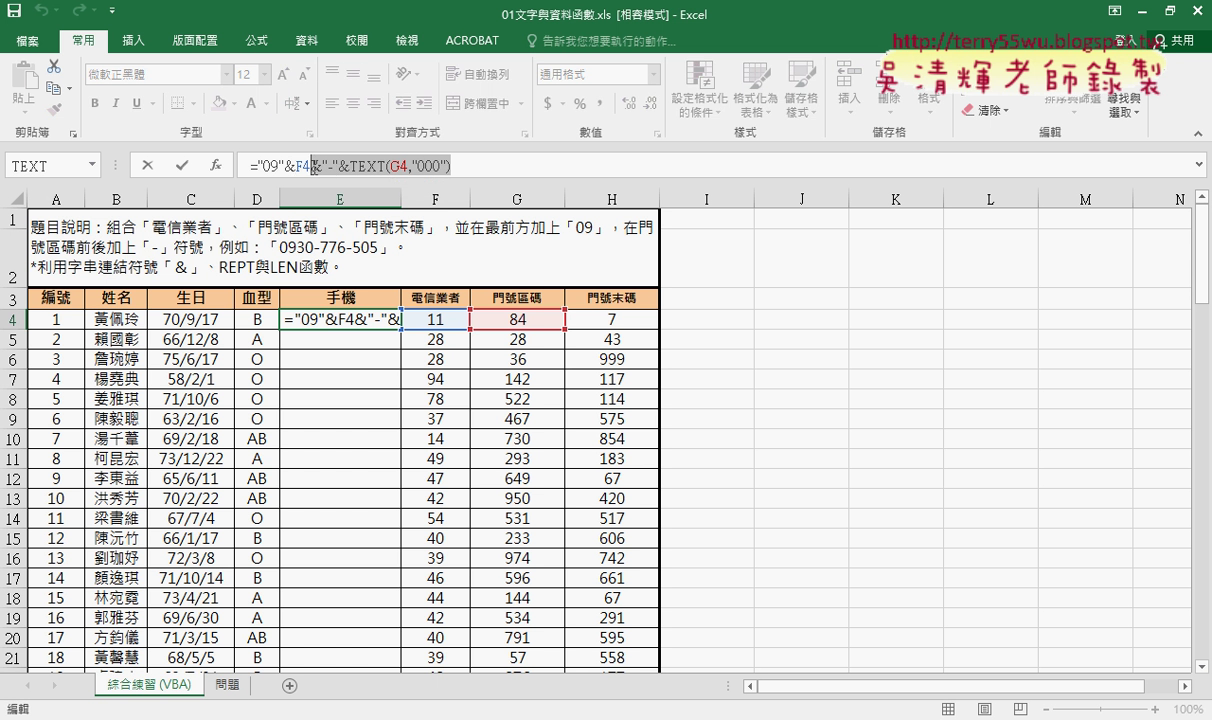
{"action": "right_click", "coordinate": [351, 171]}
{"action": "left_click", "coordinate": [355, 201]}
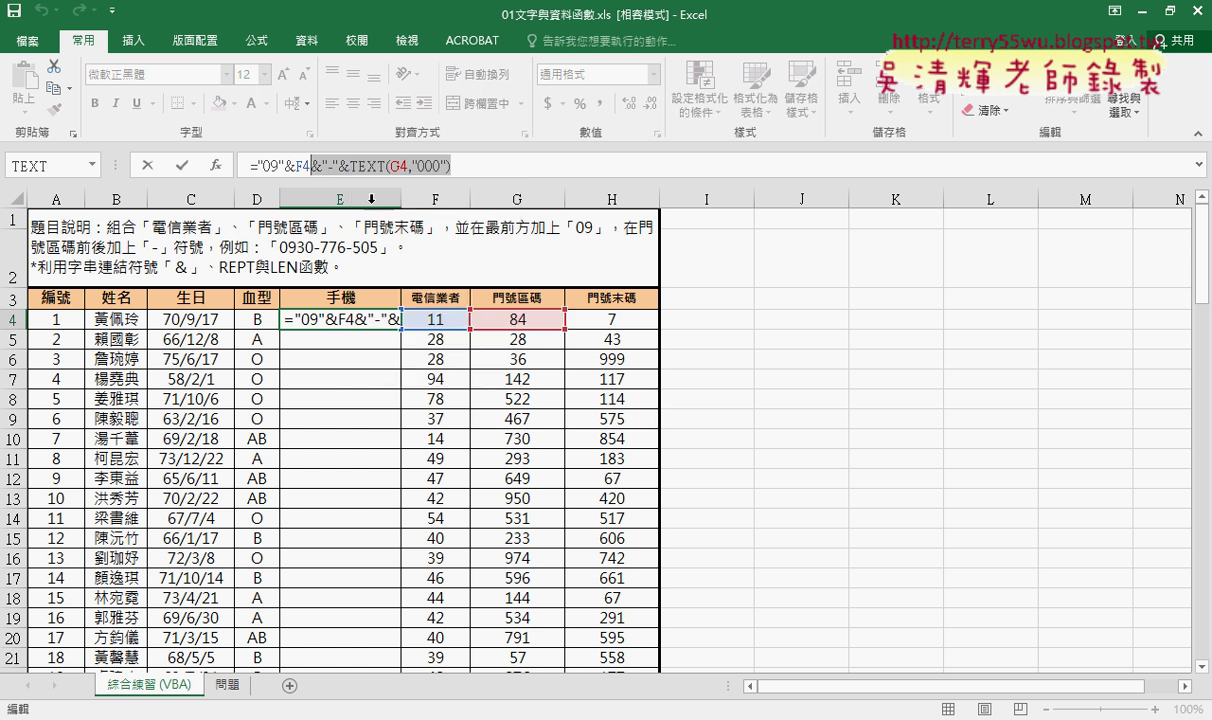
{"action": "left_click", "coordinate": [479, 169]}
{"action": "right_click", "coordinate": [479, 169]}
{"action": "left_click", "coordinate": [489, 238]}
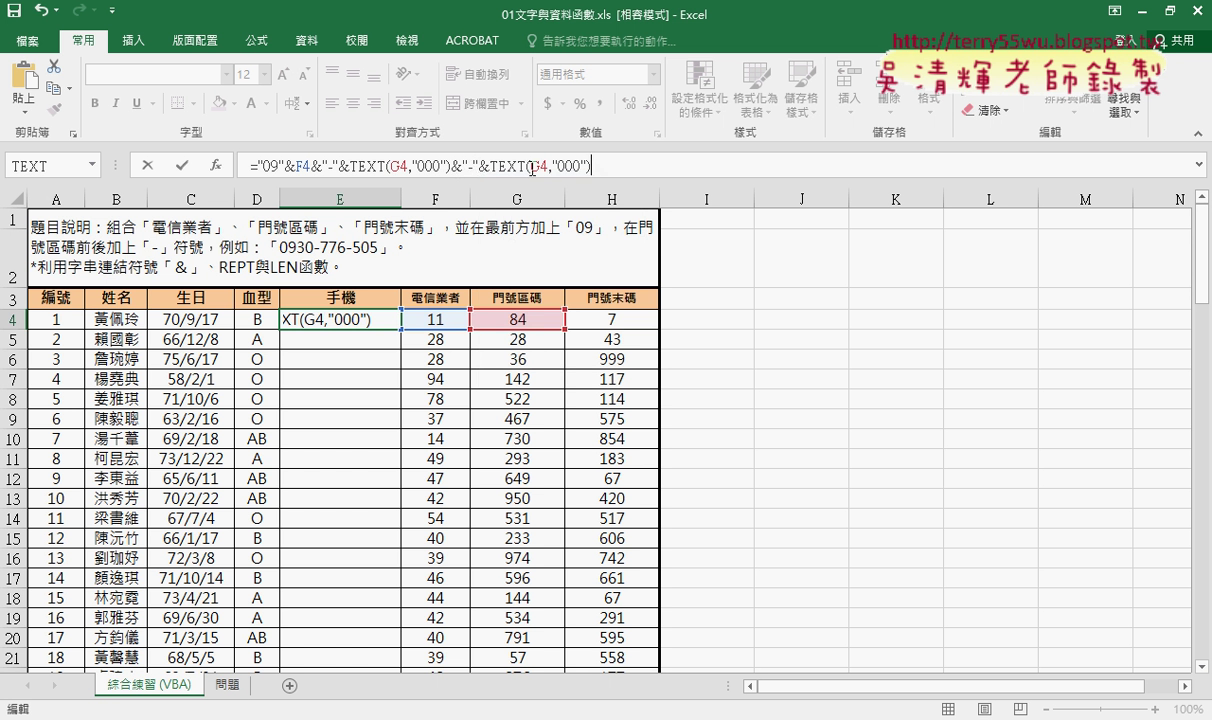
{"action": "double_click", "coordinate": [540, 166]}
{"action": "left_click", "coordinate": [619, 319]}
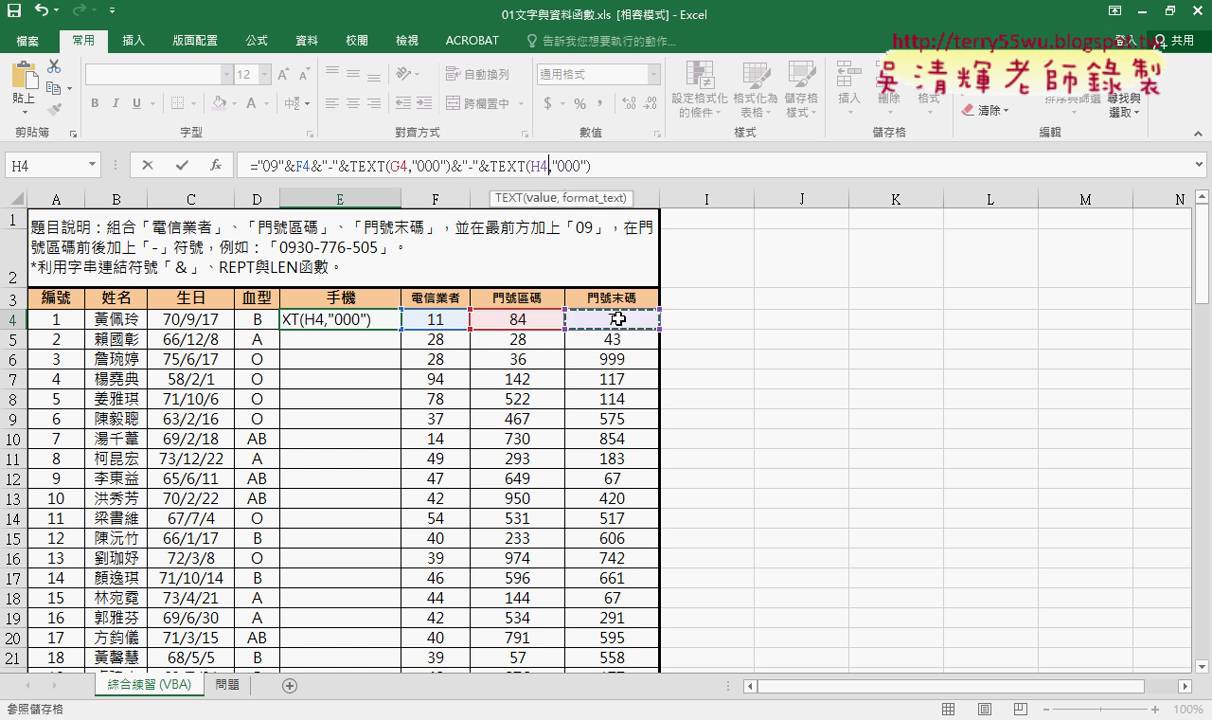
{"action": "left_click", "coordinate": [181, 165]}
Step: Fill the phone-number formula down column E, then reselect E4 on the 綜合練習 (VBA) sheet
{"action": "double_click", "coordinate": [401, 328]}
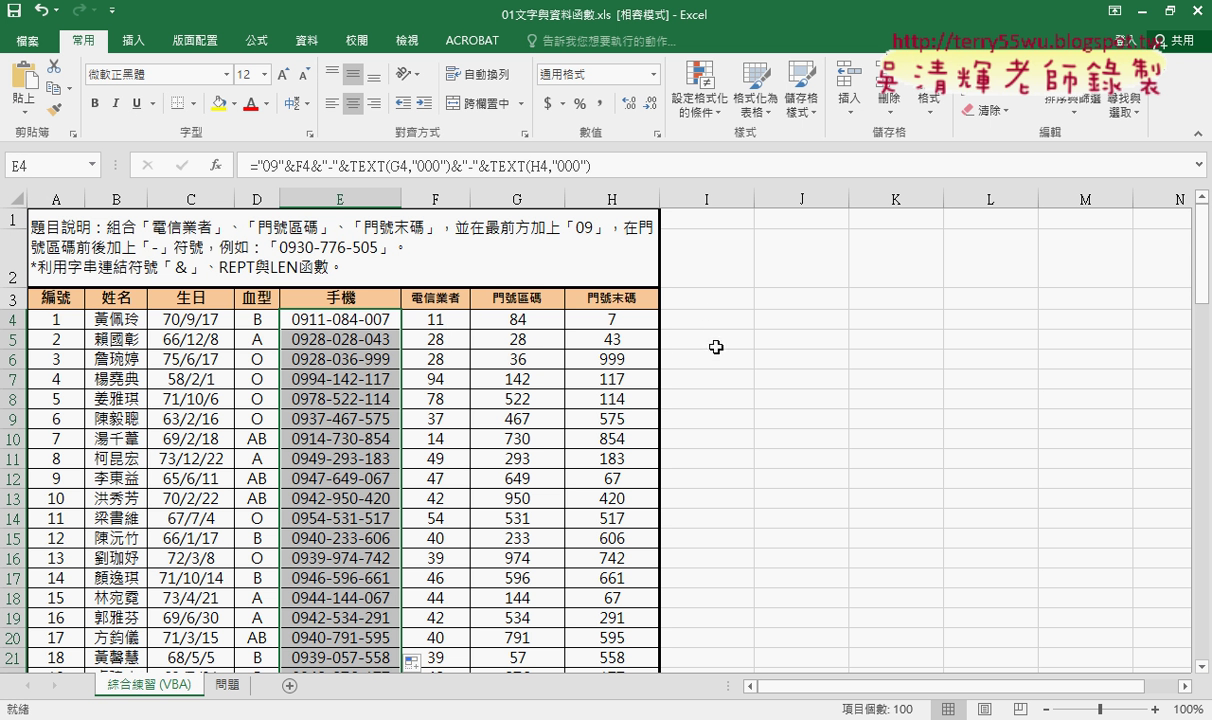
{"action": "left_click", "coordinate": [226, 685]}
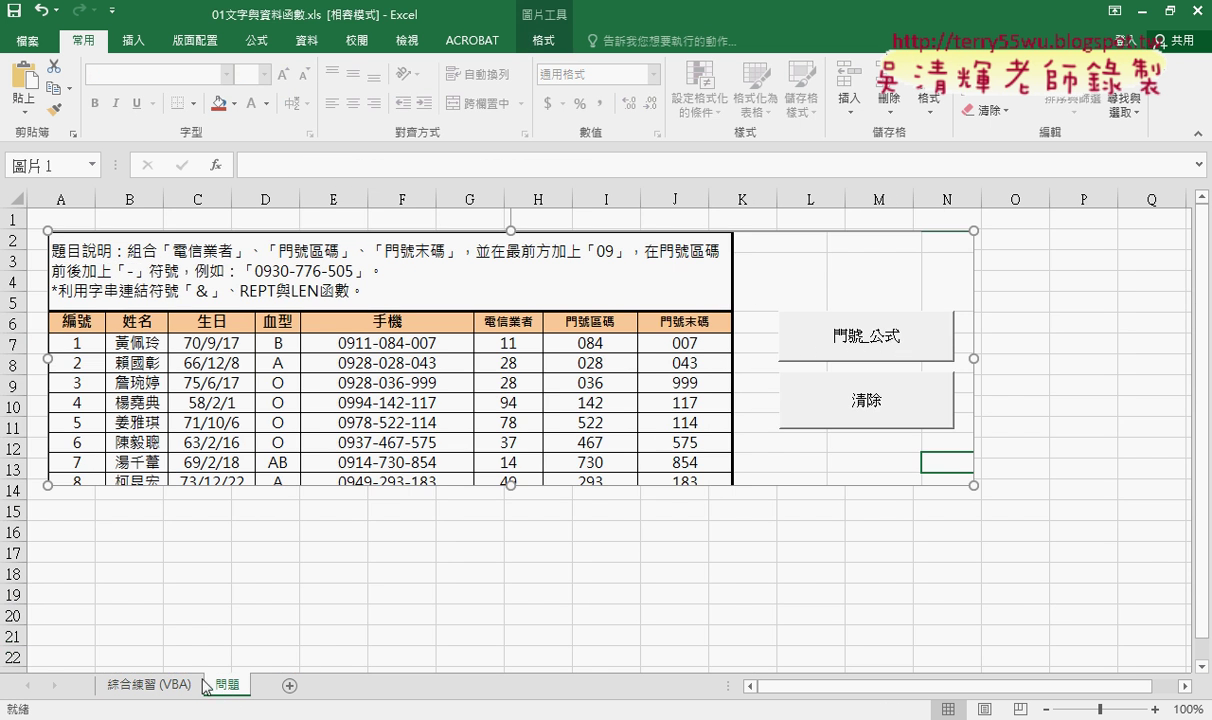
{"action": "left_click", "coordinate": [165, 685]}
{"action": "left_click", "coordinate": [357, 322]}
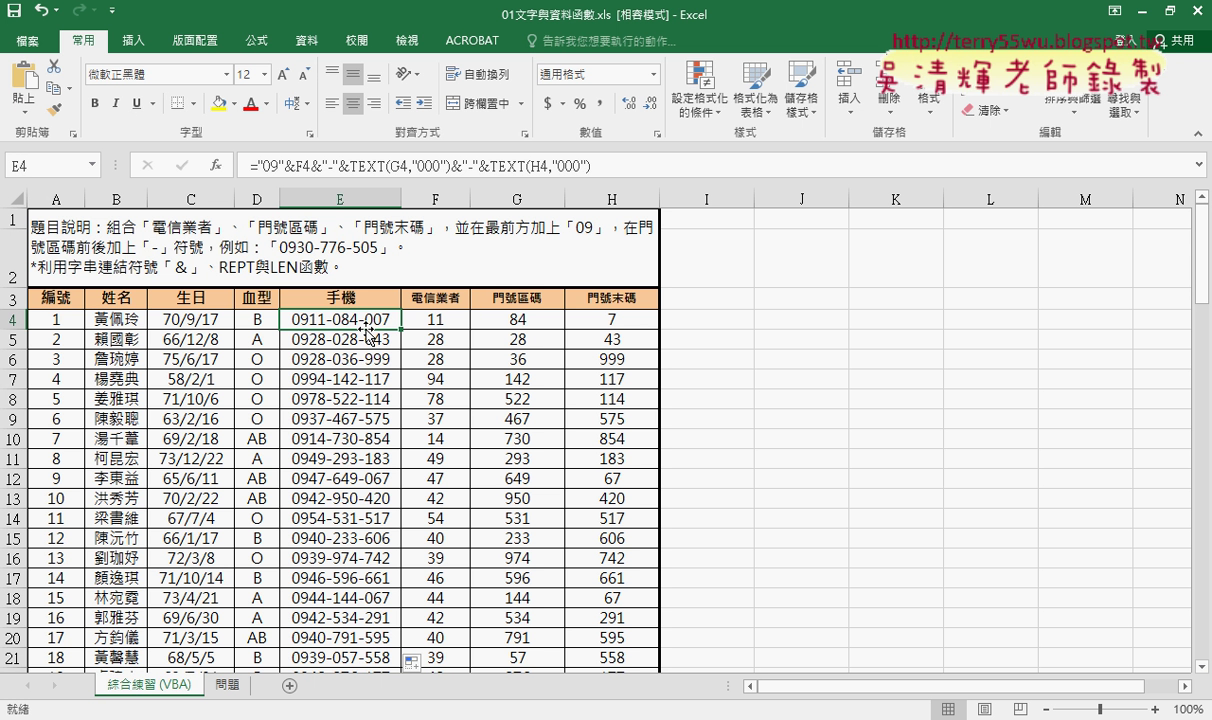
Step: Enable the Developer tab in Excel Options' ribbon customisation
{"action": "left_click", "coordinate": [112, 10]}
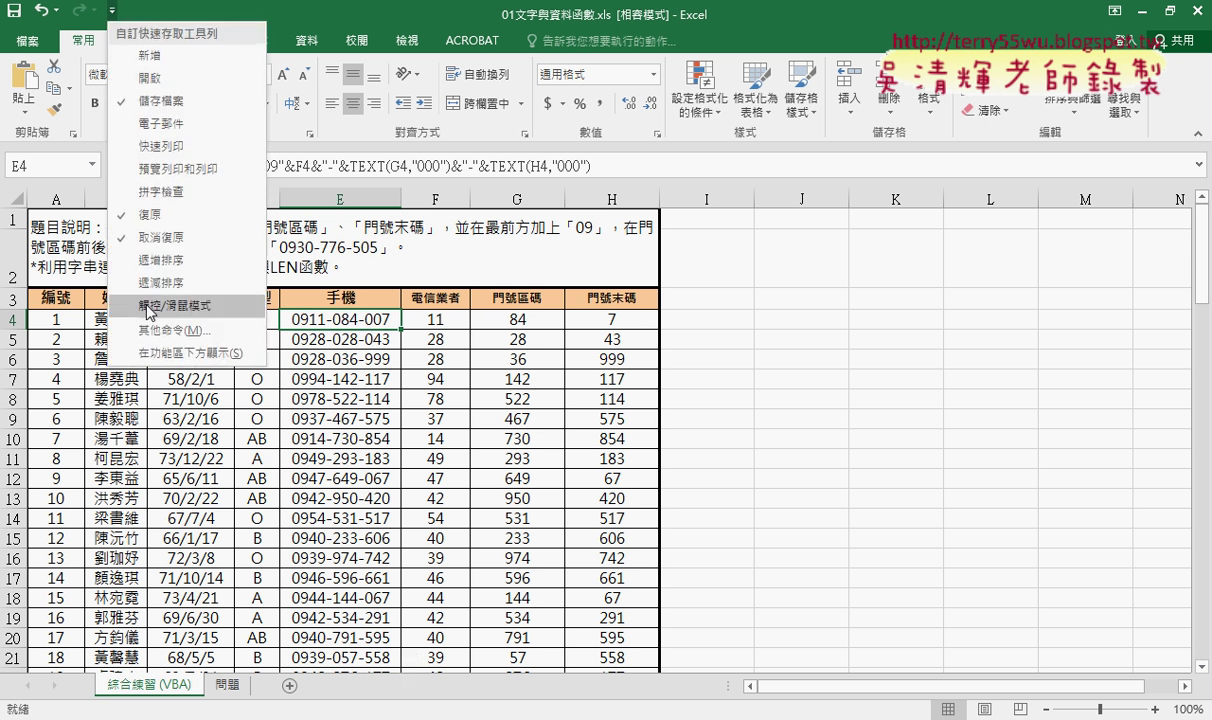
{"action": "left_click", "coordinate": [162, 329]}
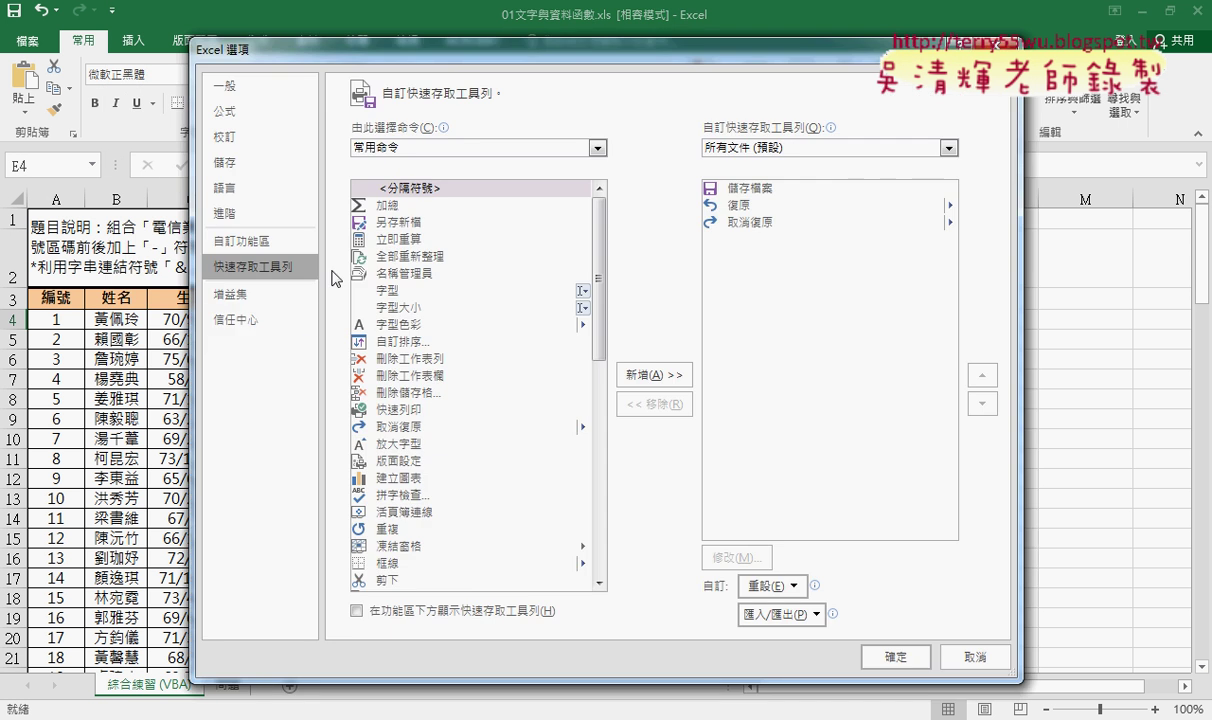
{"action": "left_click", "coordinate": [250, 241]}
{"action": "left_click", "coordinate": [682, 433]}
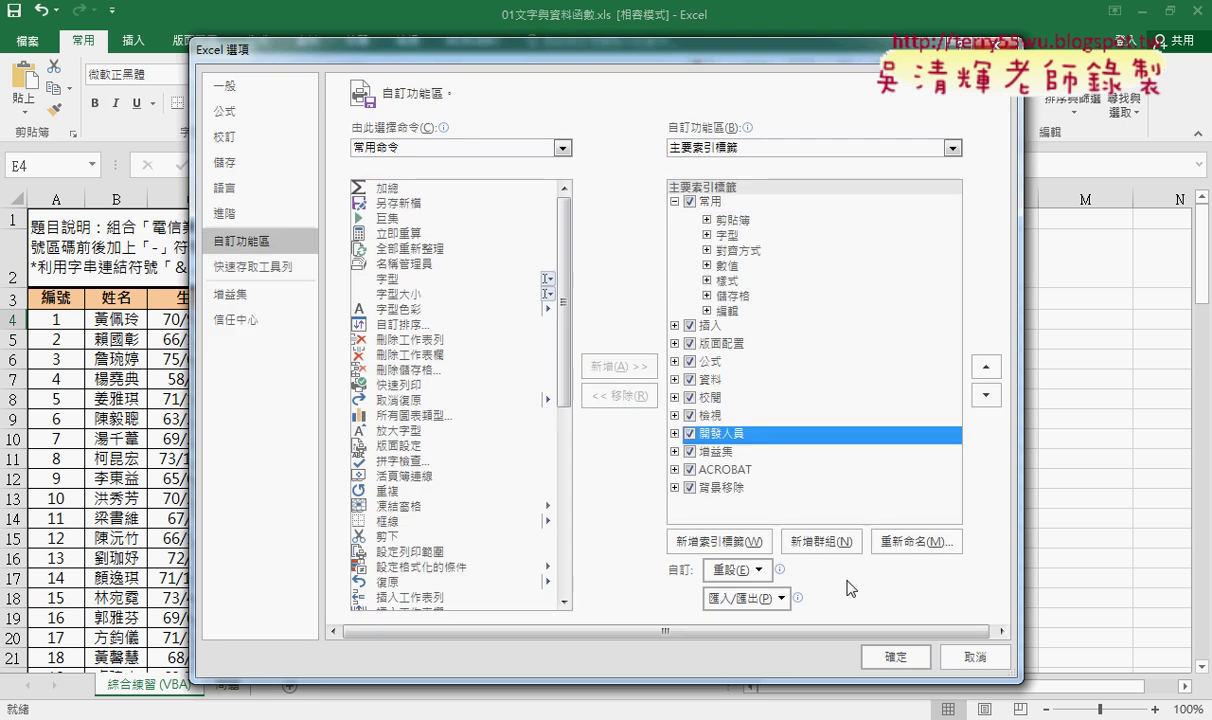
{"action": "left_click", "coordinate": [895, 656]}
{"action": "left_click", "coordinate": [468, 40]}
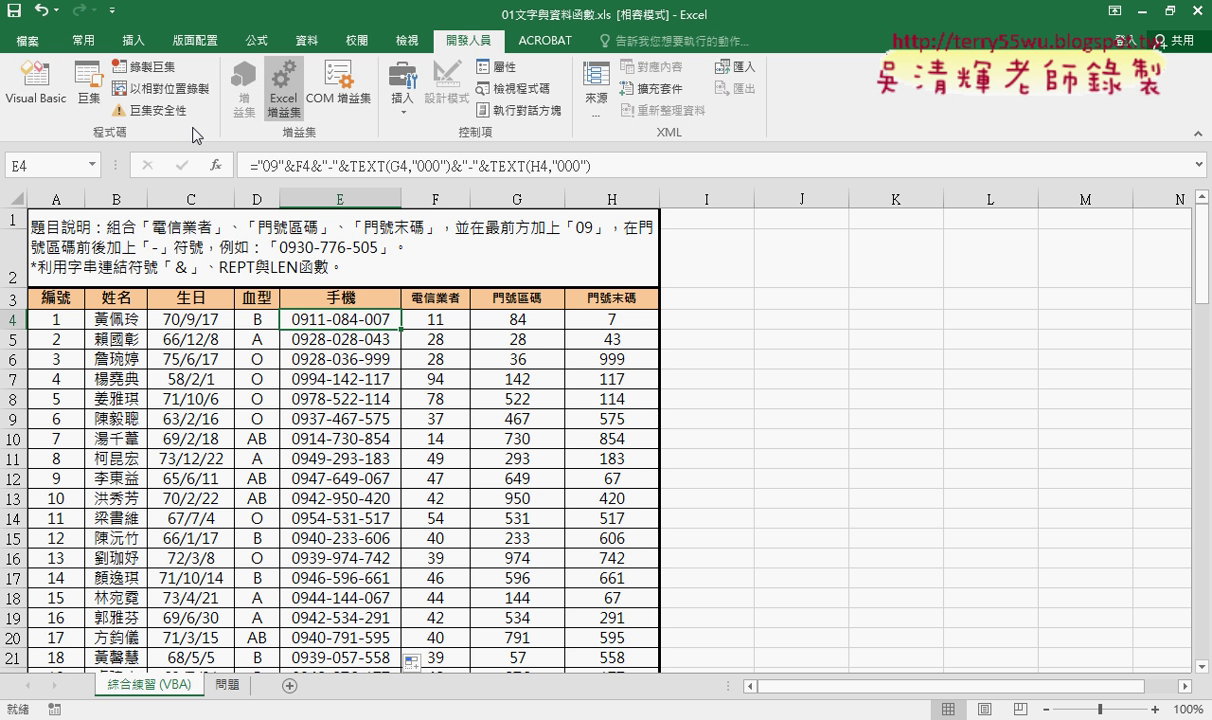
Step: Open the Visual Basic editor and shrink its window beside the worksheet
{"action": "left_click", "coordinate": [34, 85]}
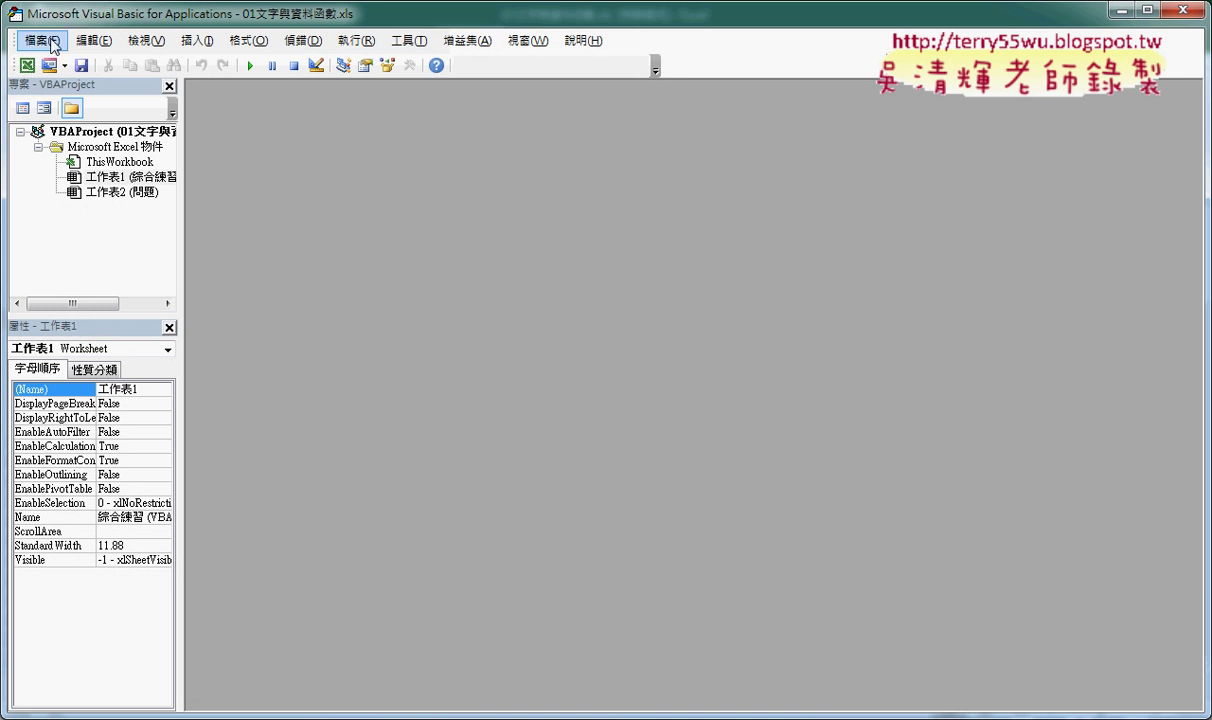
{"action": "double_click", "coordinate": [300, 13]}
{"action": "mouse_move", "coordinate": [8, 28]}
{"action": "left_mouse_down"}
{"action": "mouse_move", "coordinate": [523, 178]}
{"action": "mouse_move", "coordinate": [600, 176]}
{"action": "left_mouse_up"}
Step: Insert a new module, Module1, into the 工作表1 project
{"action": "left_click", "coordinate": [712, 372]}
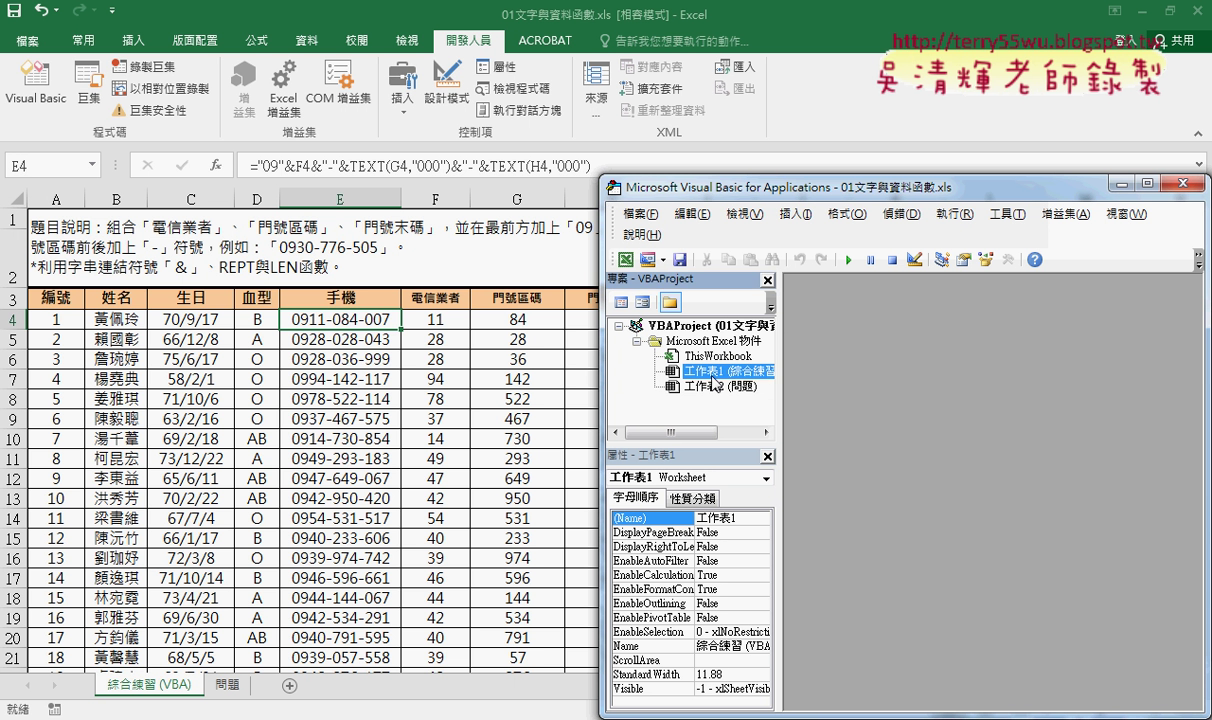
{"action": "right_click", "coordinate": [712, 377]}
{"action": "mouse_move", "coordinate": [765, 456]}
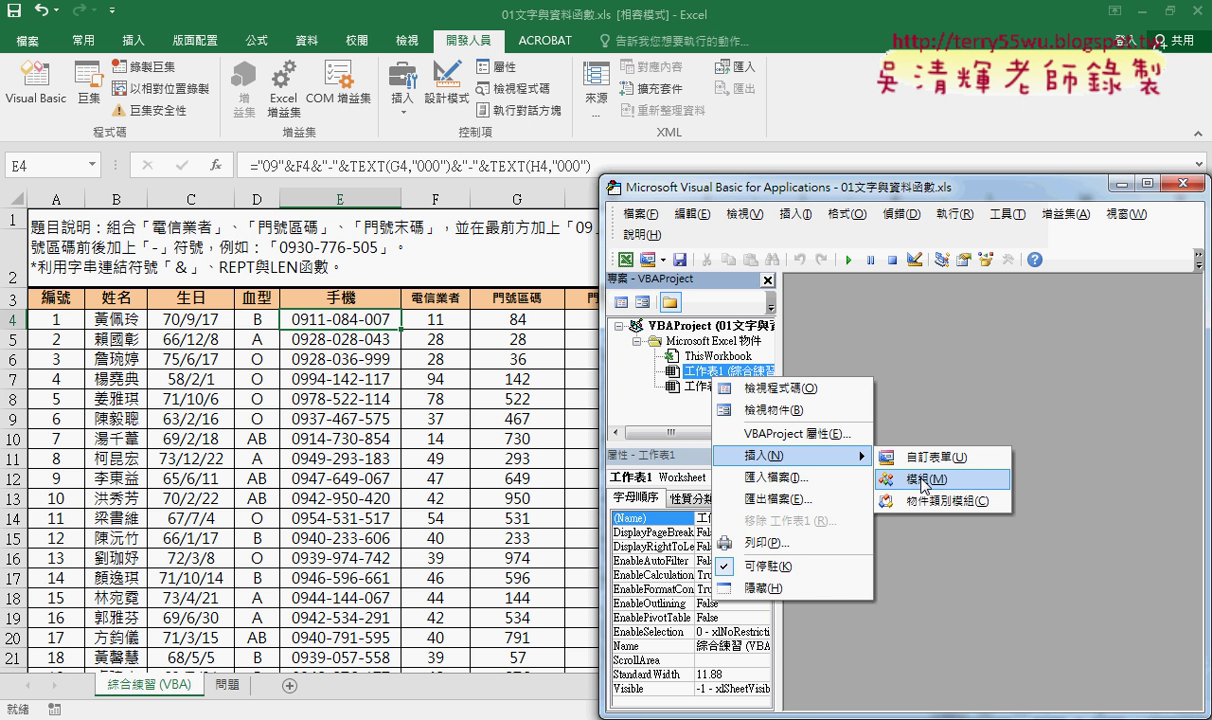
{"action": "left_click", "coordinate": [920, 480]}
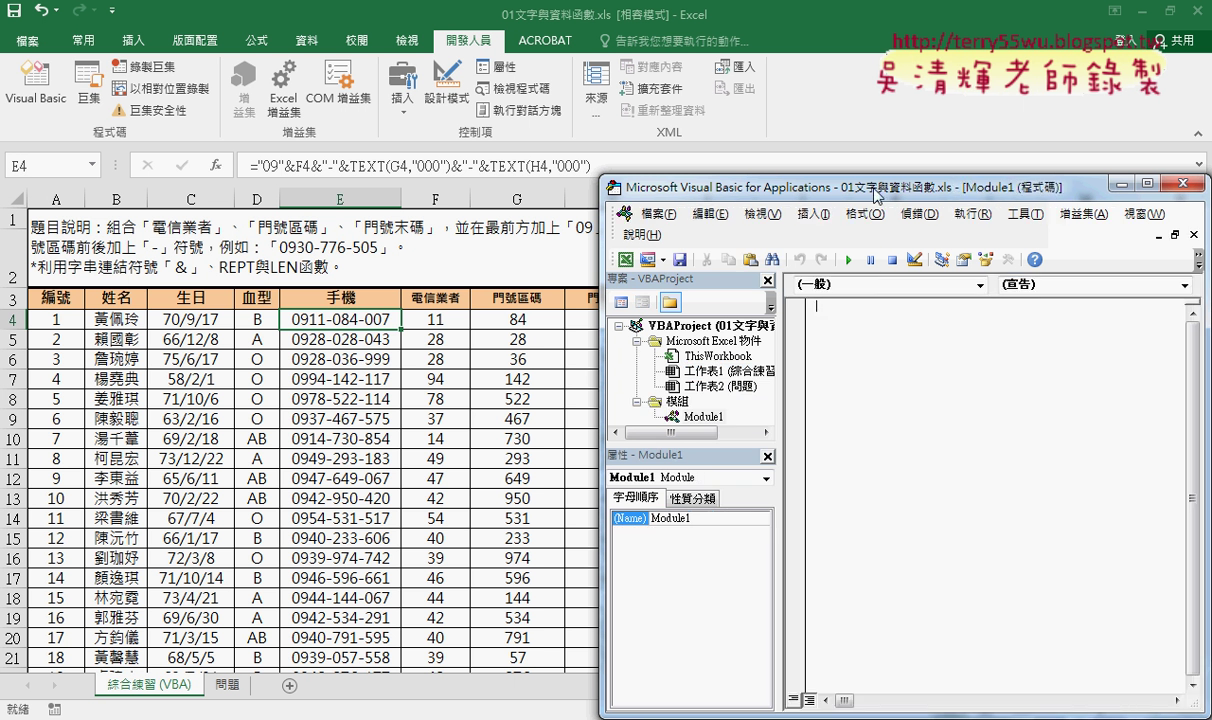
Step: Bring up the Add Procedure dialog for Module1
{"action": "left_click_drag", "start_coordinate": [830, 186], "coordinate": [719, 149]}
{"action": "left_click", "coordinate": [709, 180]}
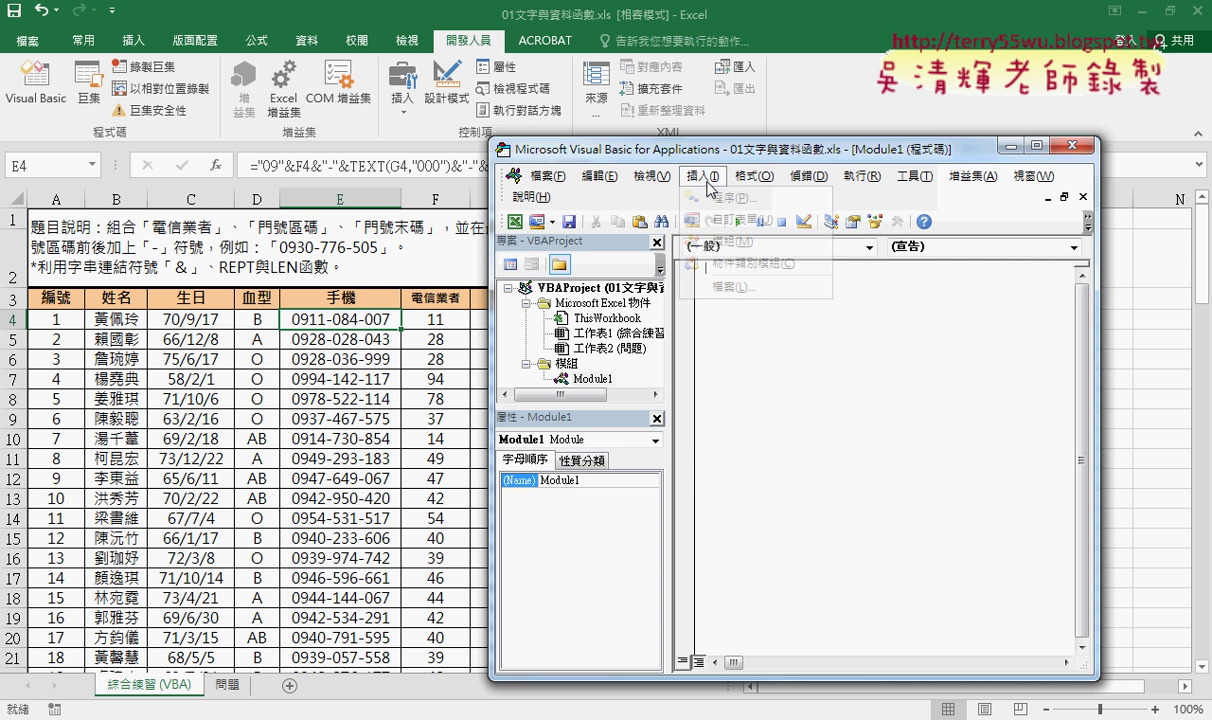
{"action": "left_click", "coordinate": [735, 198]}
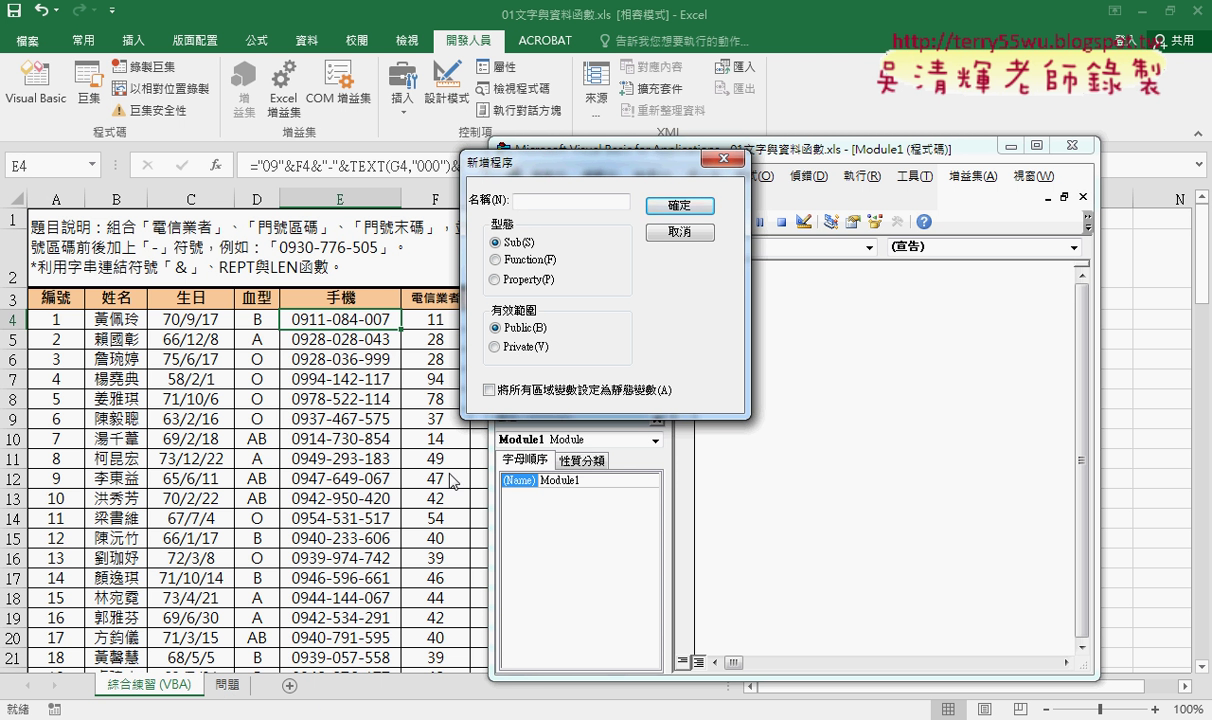
Step: Create a Public Sub named 門號_公式, correcting the IME choice to 公式
{"action": "type", "text": "a"}
{"action": "type", "text": "門"}
{"action": "type", "text": "號_公"}
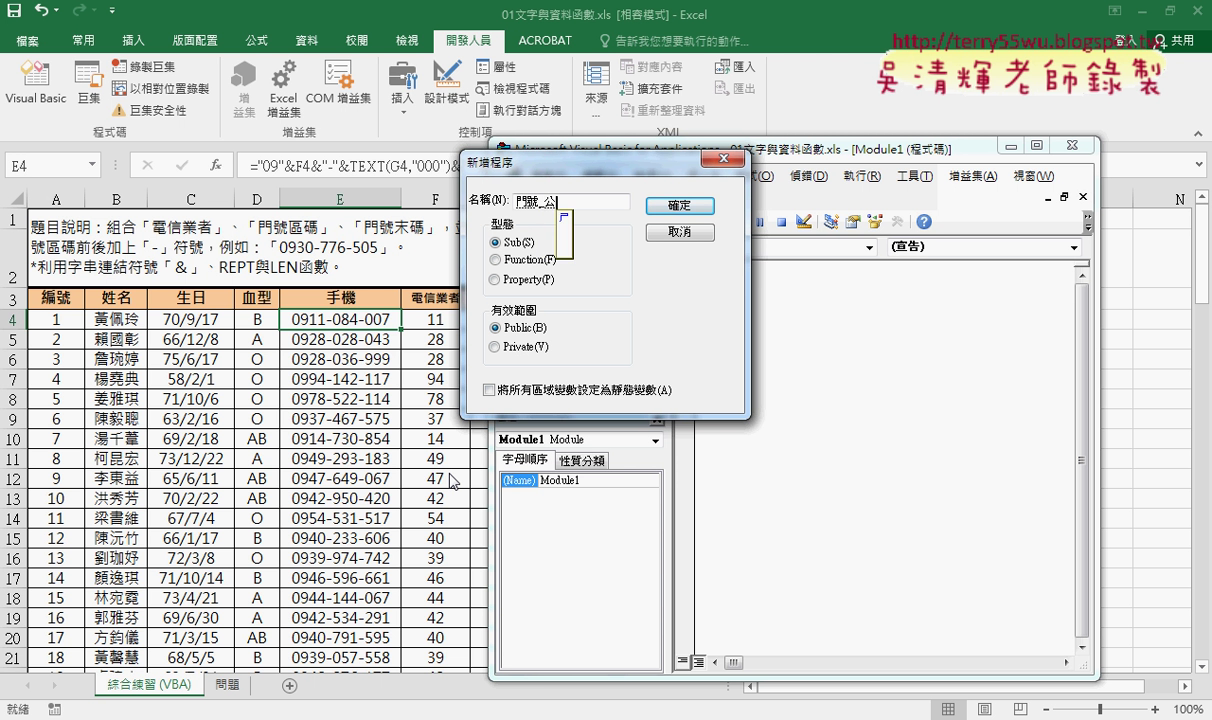
{"action": "key", "text": "BackSpace"}
{"action": "type", "text": "攻勢"}
{"action": "key", "text": "Down"}
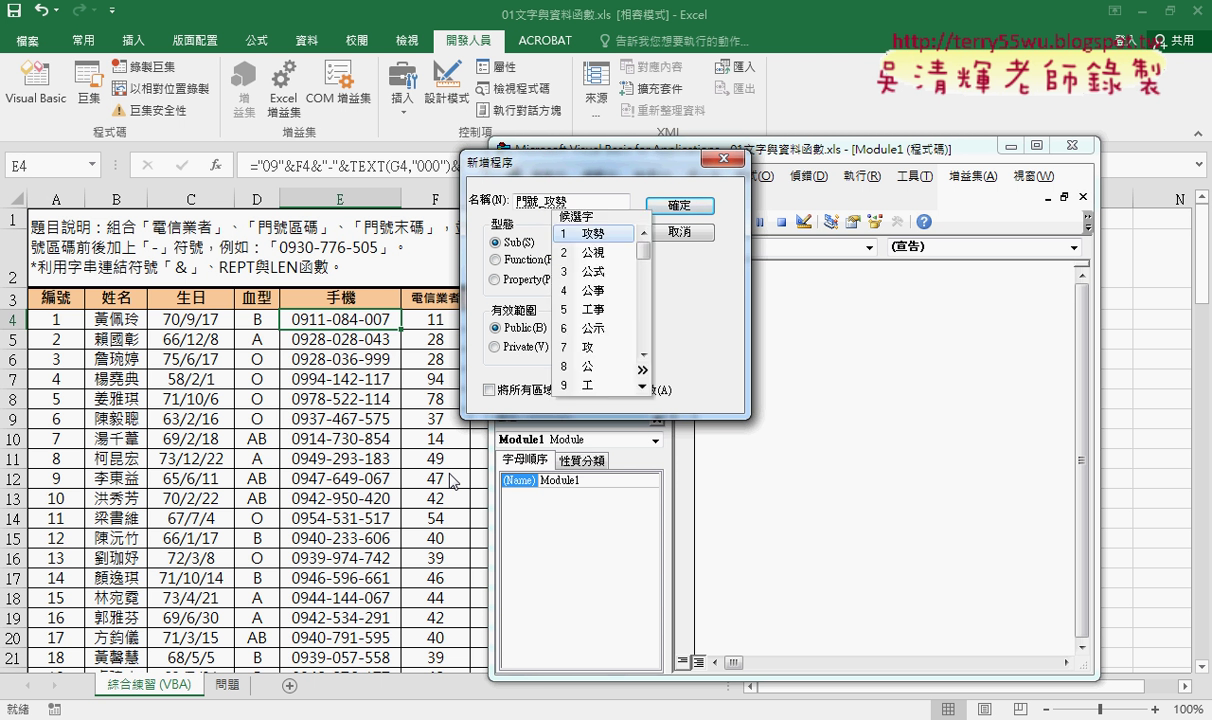
{"action": "key", "text": "Down"}
{"action": "key", "text": "Down"}
{"action": "key", "text": "Return"}
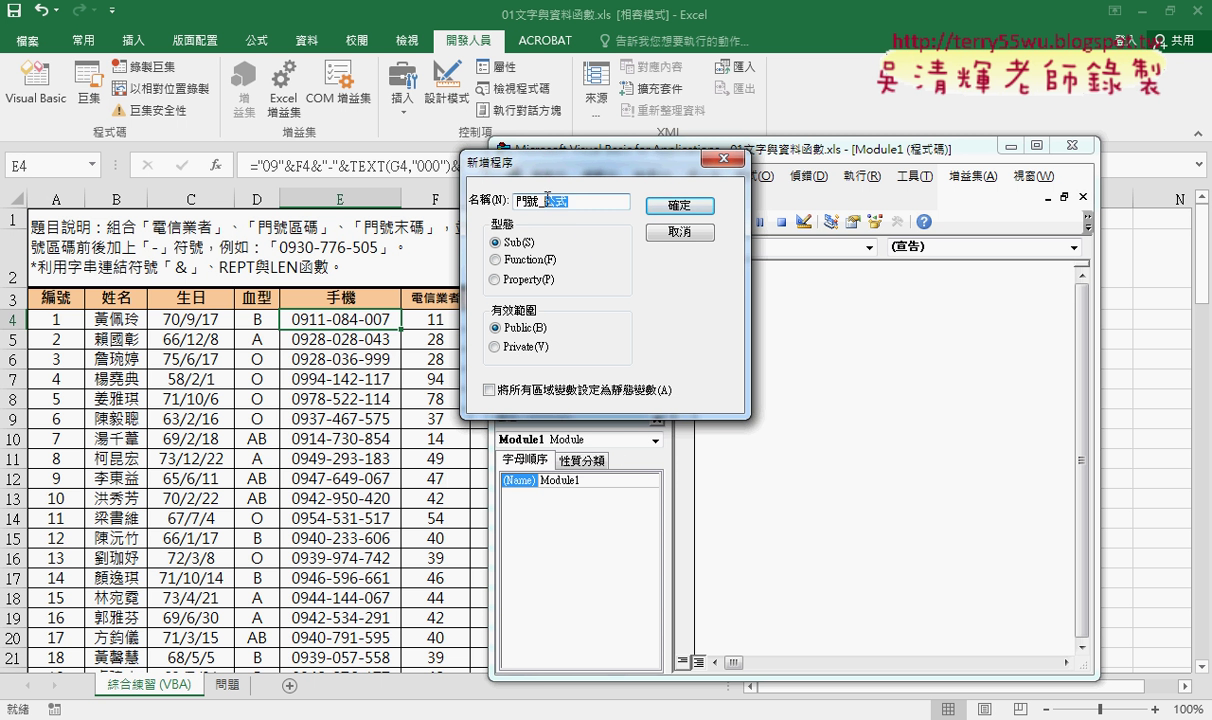
{"action": "left_click_drag", "start_coordinate": [568, 202], "coordinate": [470, 195]}
{"action": "left_click", "coordinate": [676, 210]}
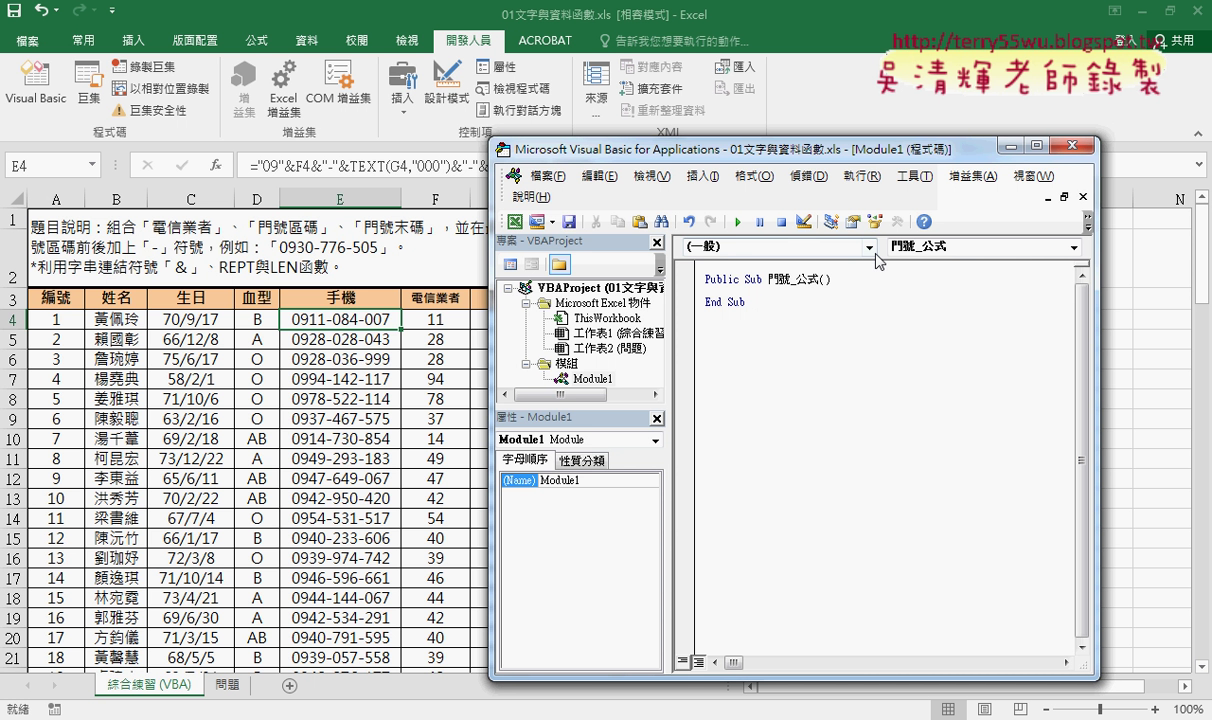
Step: Set the code font size to 12 on the 撰寫風格 tab of 選項
{"action": "left_click", "coordinate": [914, 176]}
{"action": "left_click", "coordinate": [950, 276]}
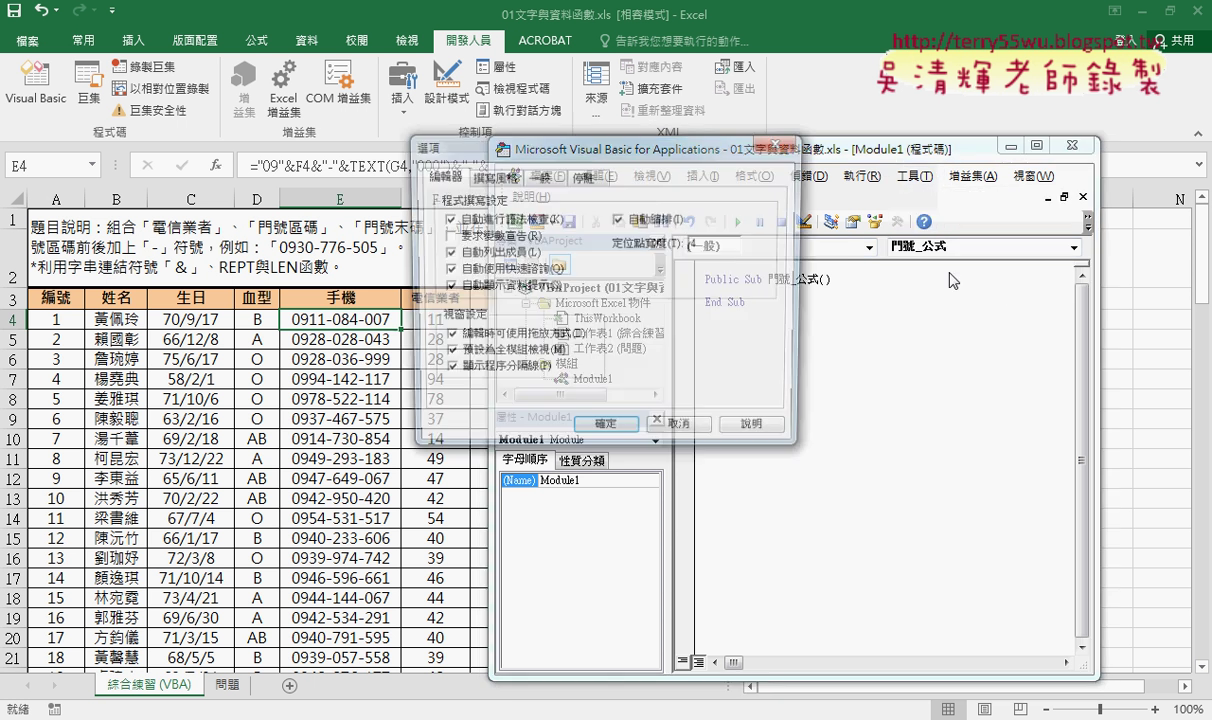
{"action": "left_click", "coordinate": [478, 176]}
{"action": "left_click", "coordinate": [697, 261]}
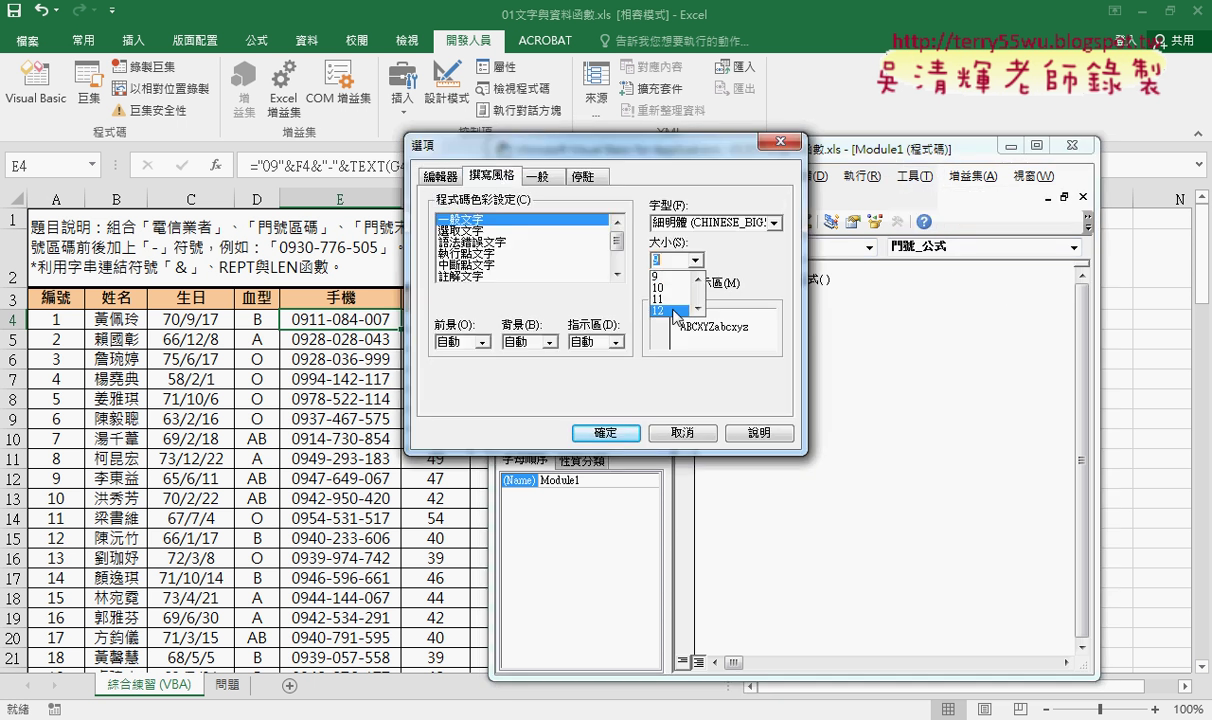
{"action": "left_click", "coordinate": [660, 302]}
{"action": "left_click", "coordinate": [603, 433]}
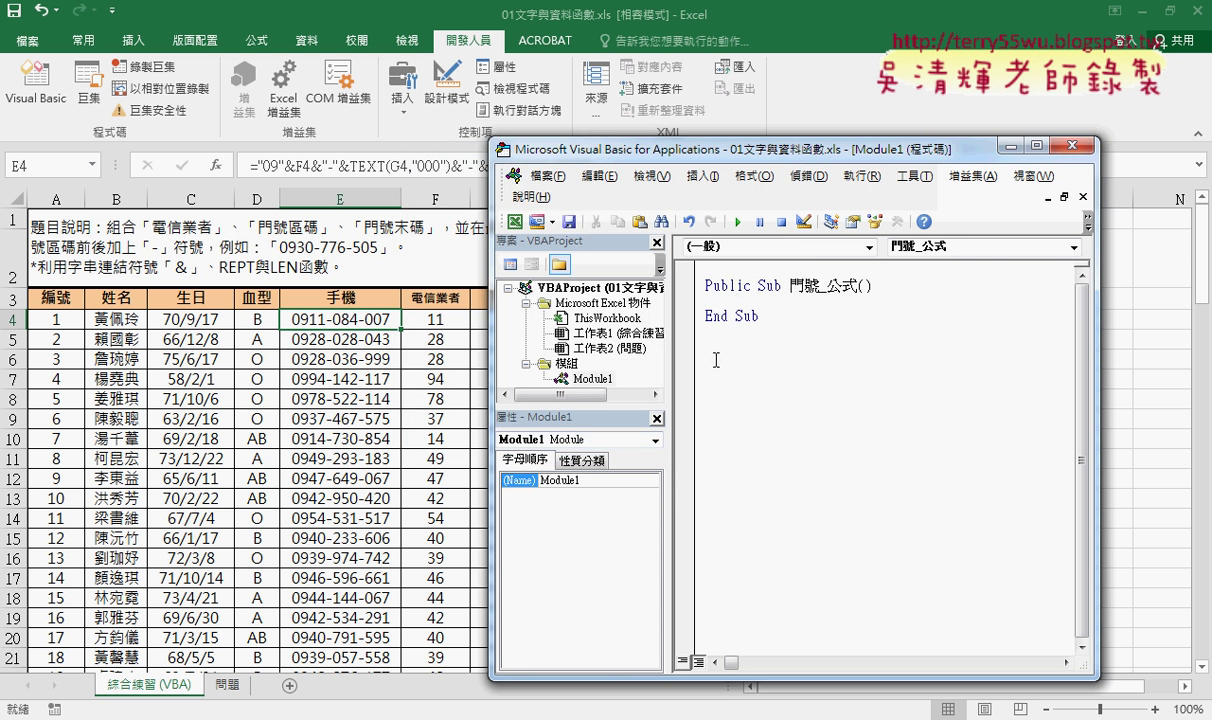
Step: Write the loop header For i = 4 To Range("A4").End(xlDown).Row
{"action": "key", "text": "Tab"}
{"action": "type", "text": "for"}
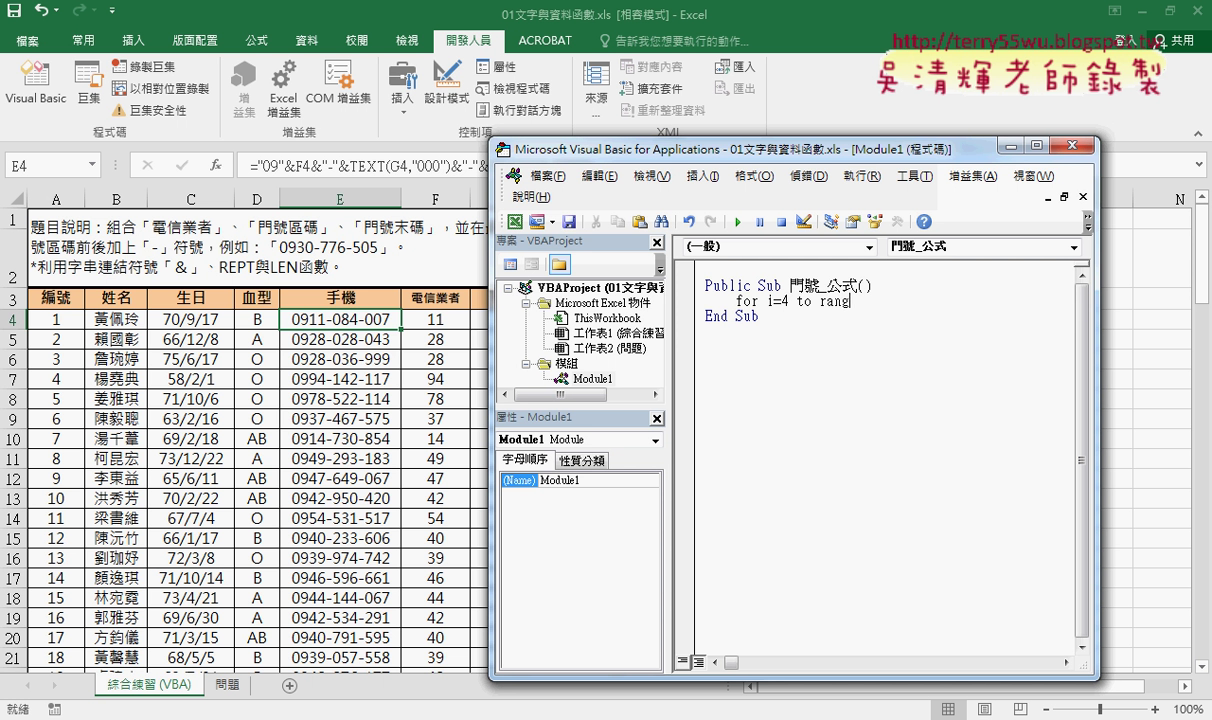
{"action": "type", "text": "(\"A4"}
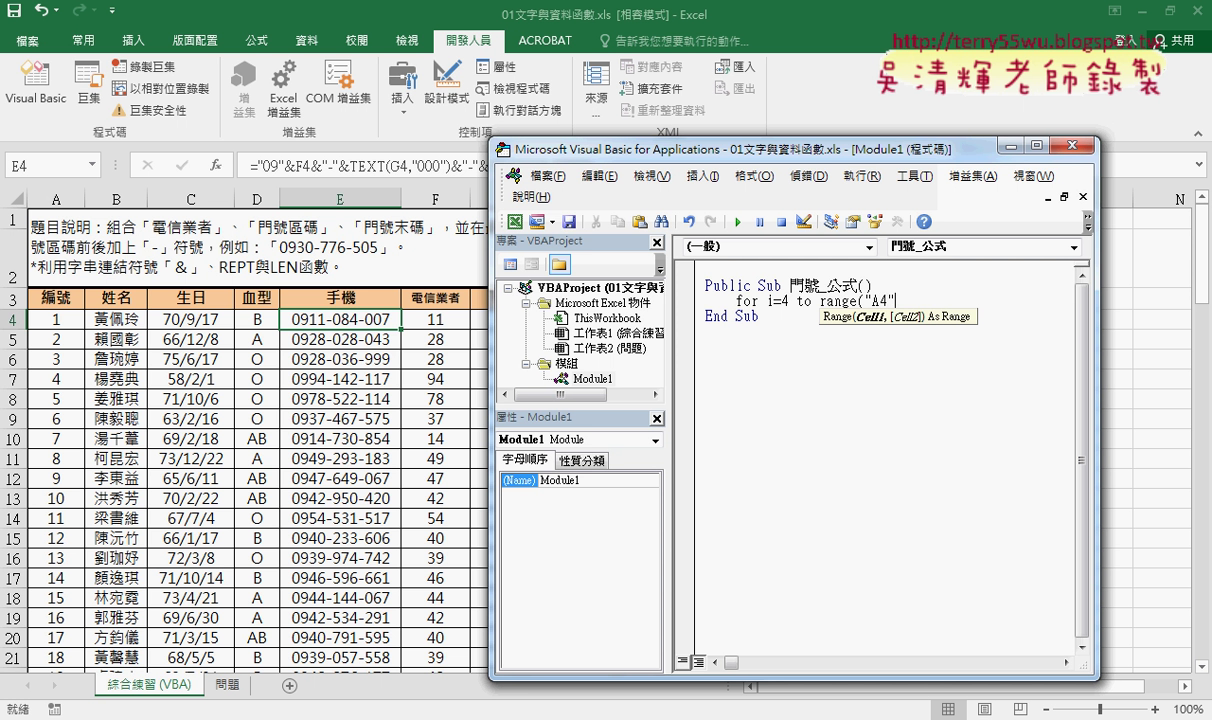
{"action": "type", "text": ")."}
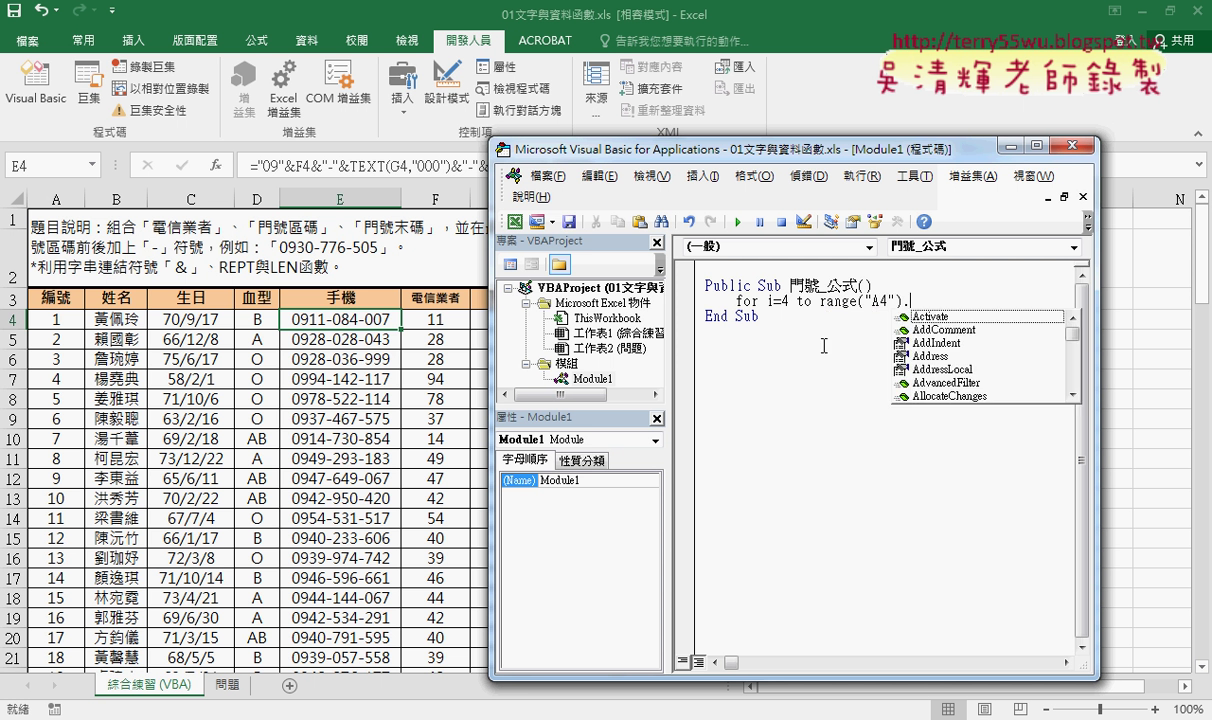
{"action": "type", "text": "end "}
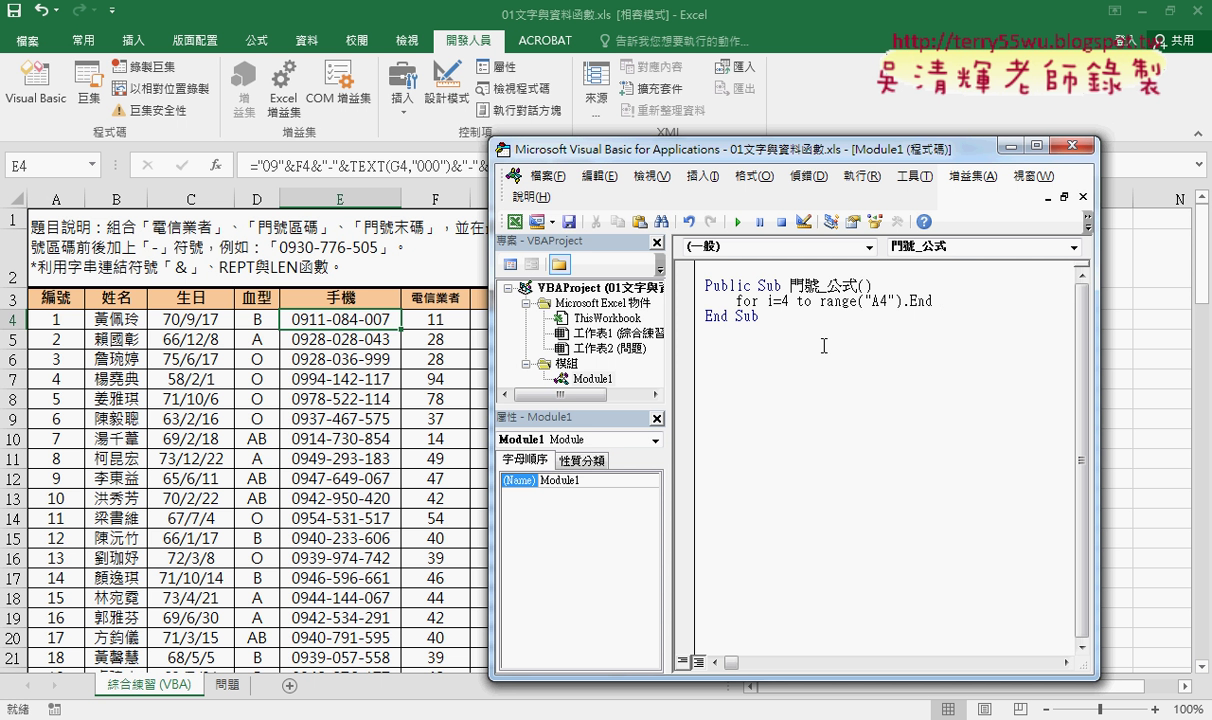
{"action": "type", "text": "("}
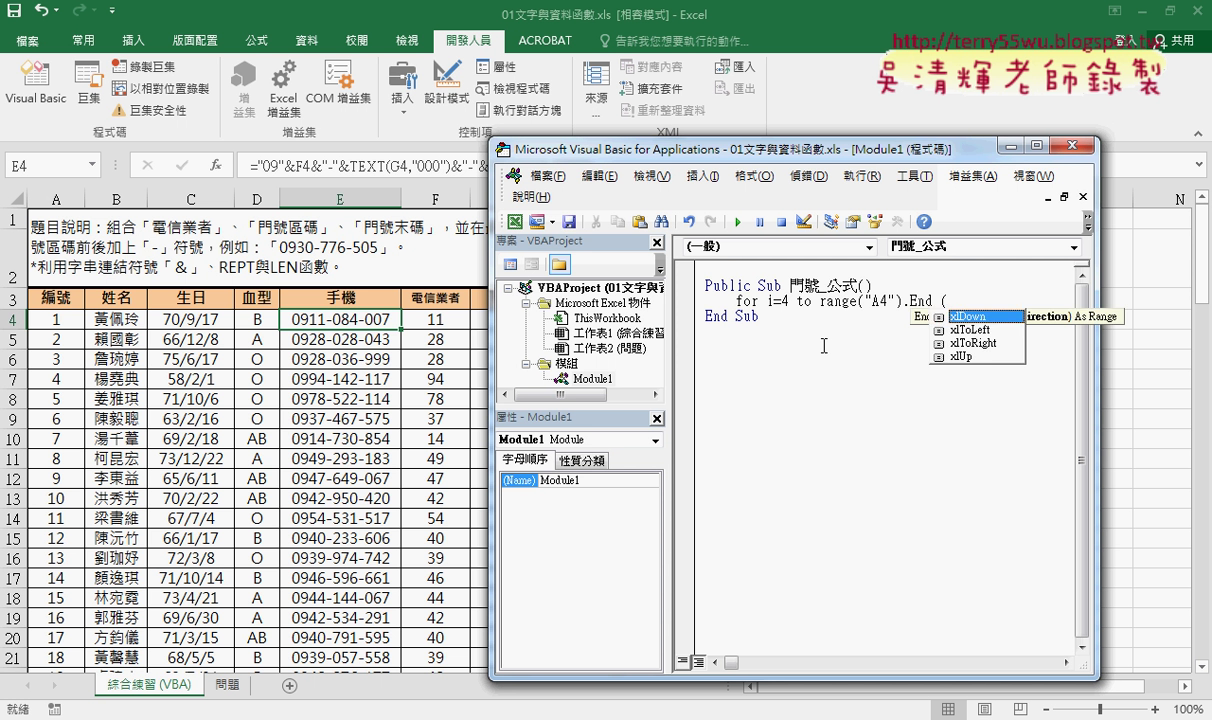
{"action": "key", "text": "space"}
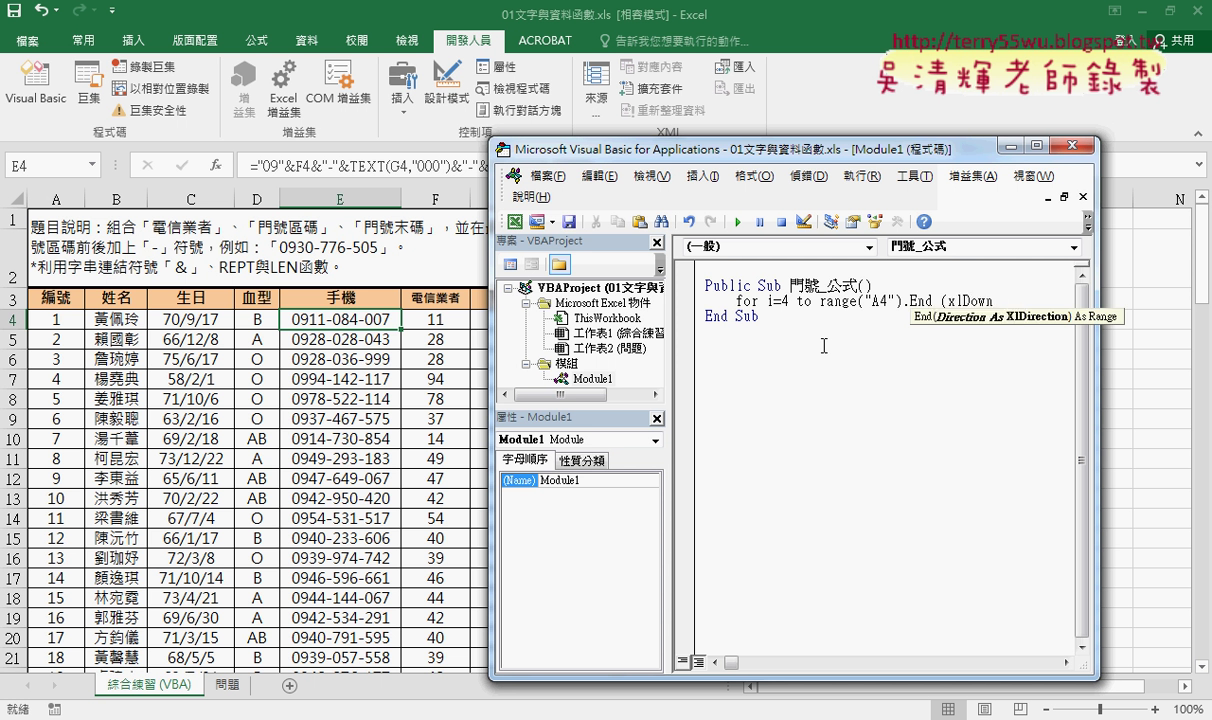
{"action": "type", "text": " )."}
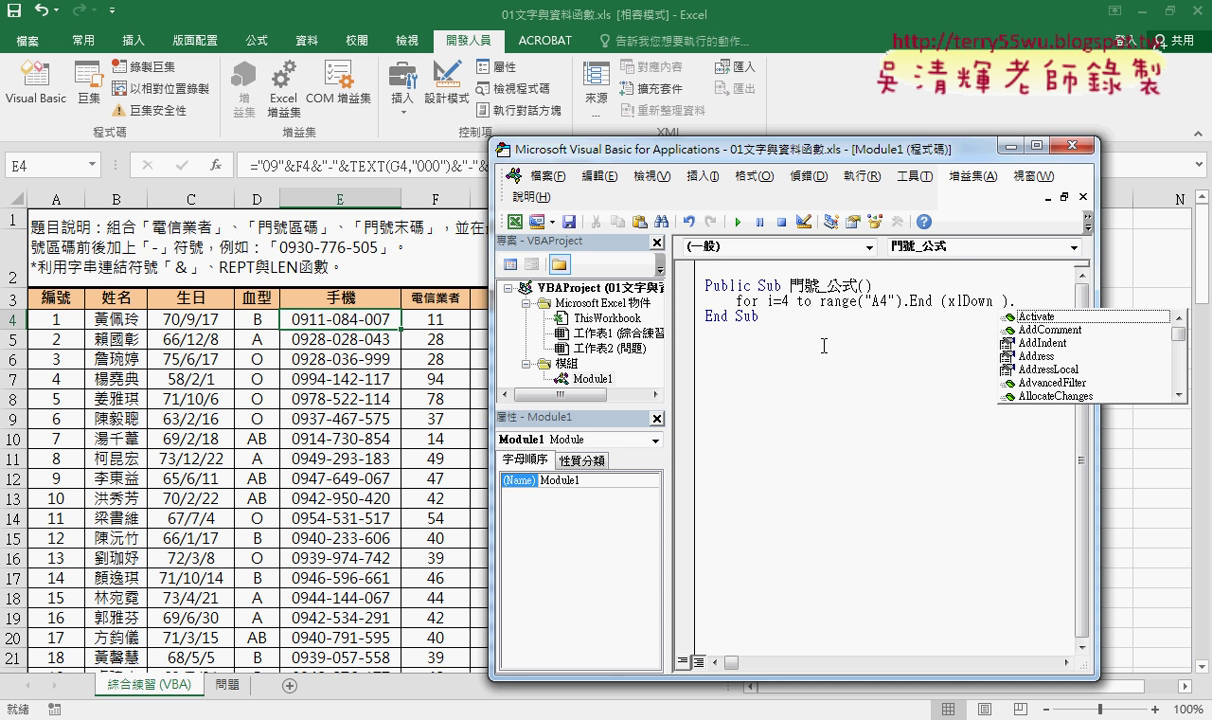
{"action": "type", "text": "row"}
{"action": "key", "text": "Return"}
{"action": "type", "text": "Next"}
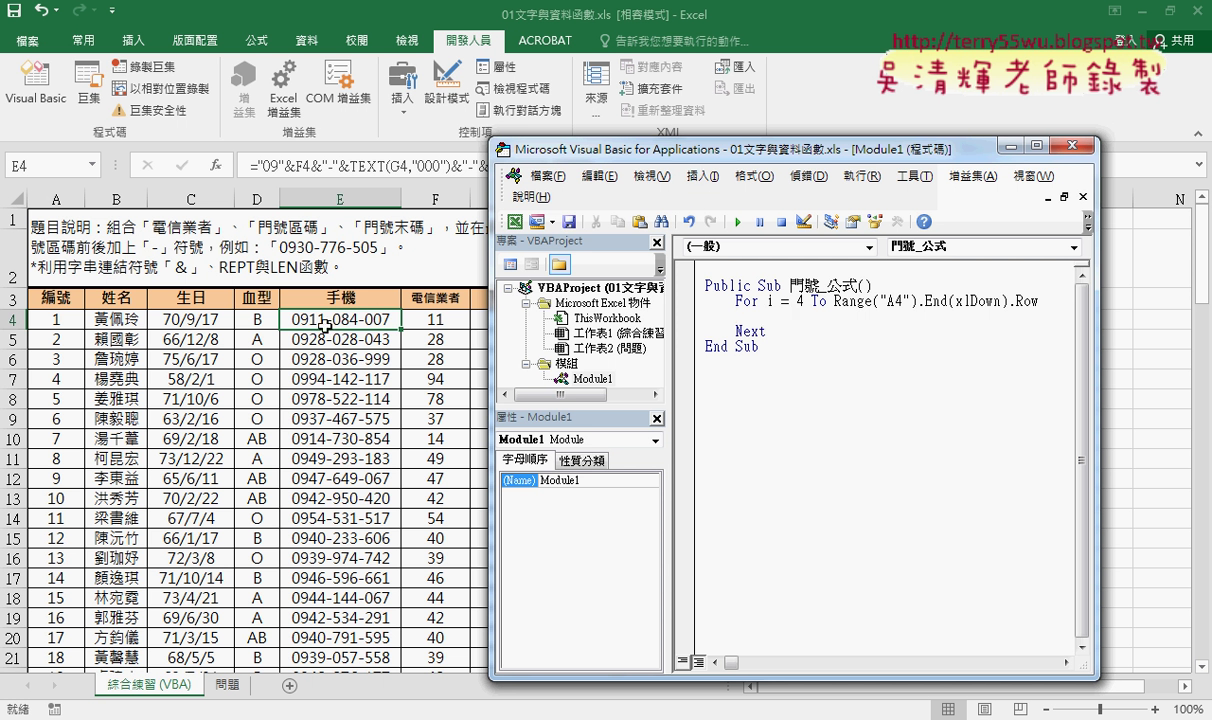
Step: Start the loop body with the assignment cells(i,"E")=""
{"action": "left_click_drag", "start_coordinate": [646, 159], "coordinate": [651, 160]}
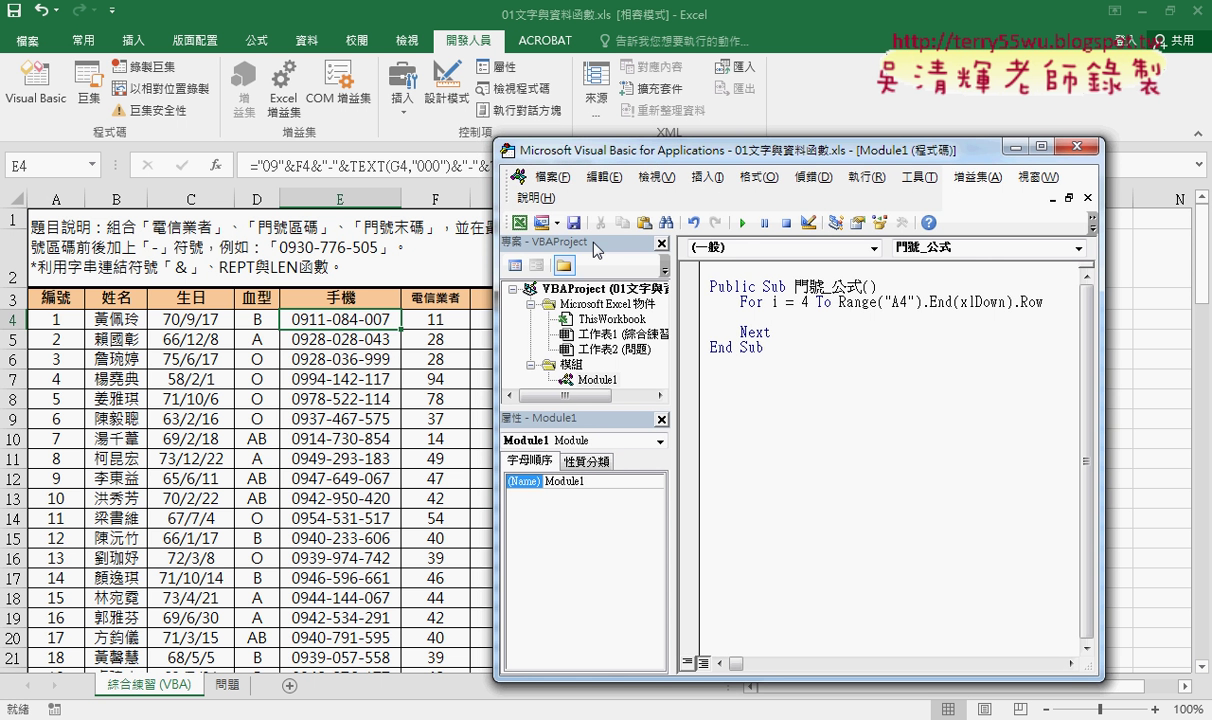
{"action": "key", "text": "Tab"}
{"action": "type", "text": "c"}
{"action": "type", "text": "(i"}
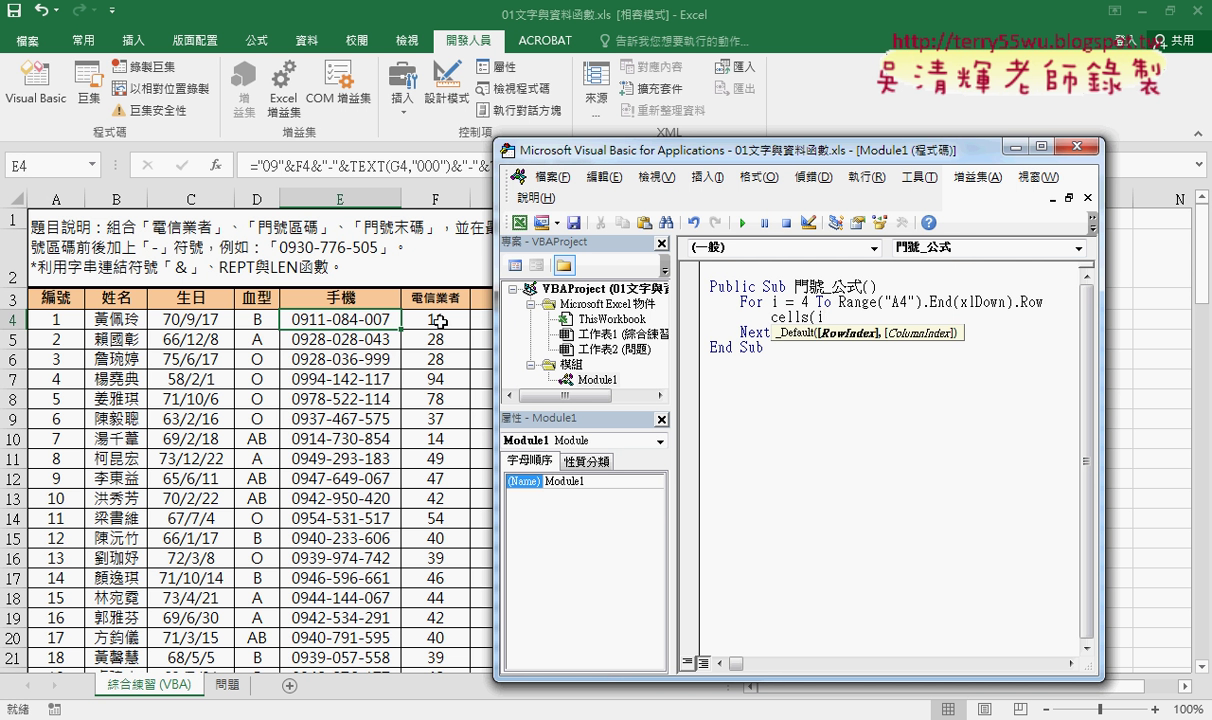
{"action": "type", "text": ",\"E"}
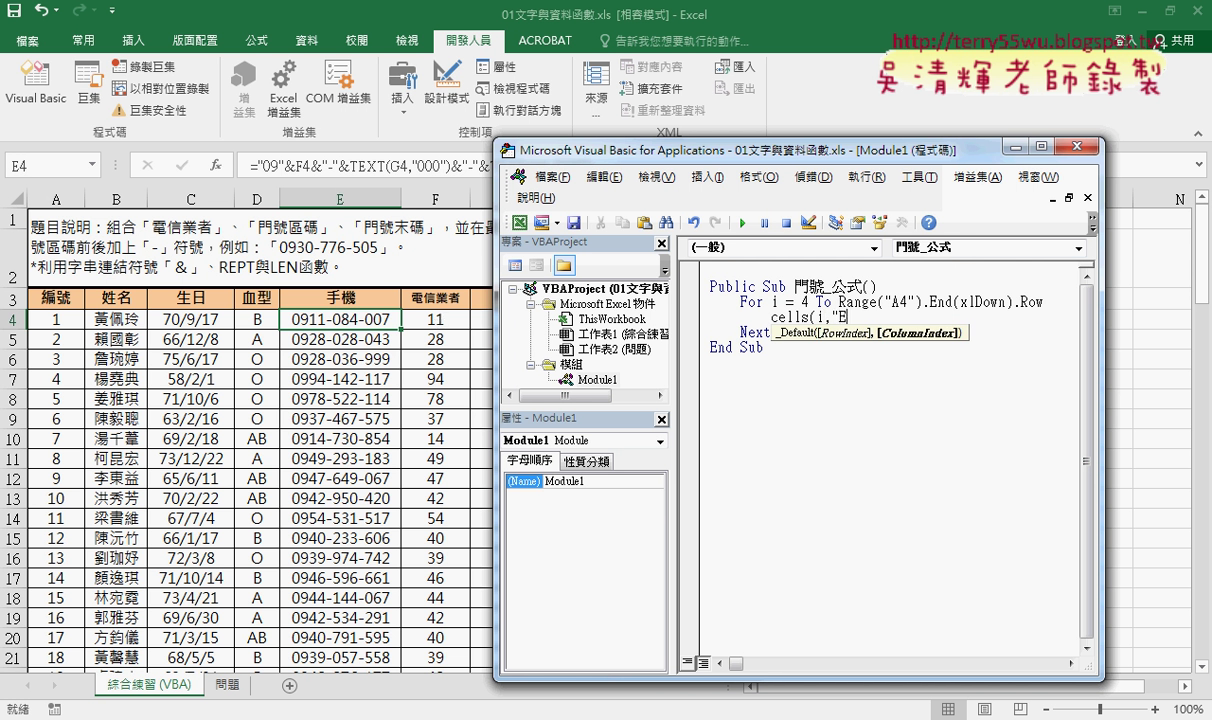
{"action": "type", "text": ")=\"\""}
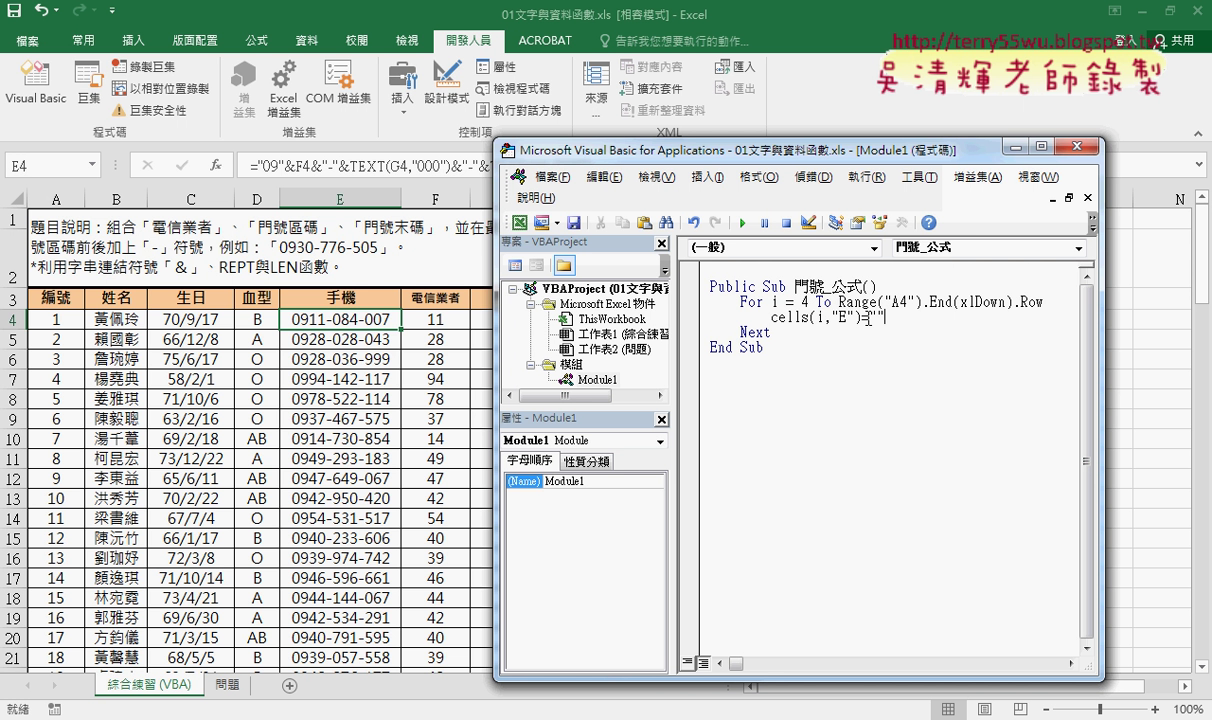
{"action": "key", "text": "Left"}
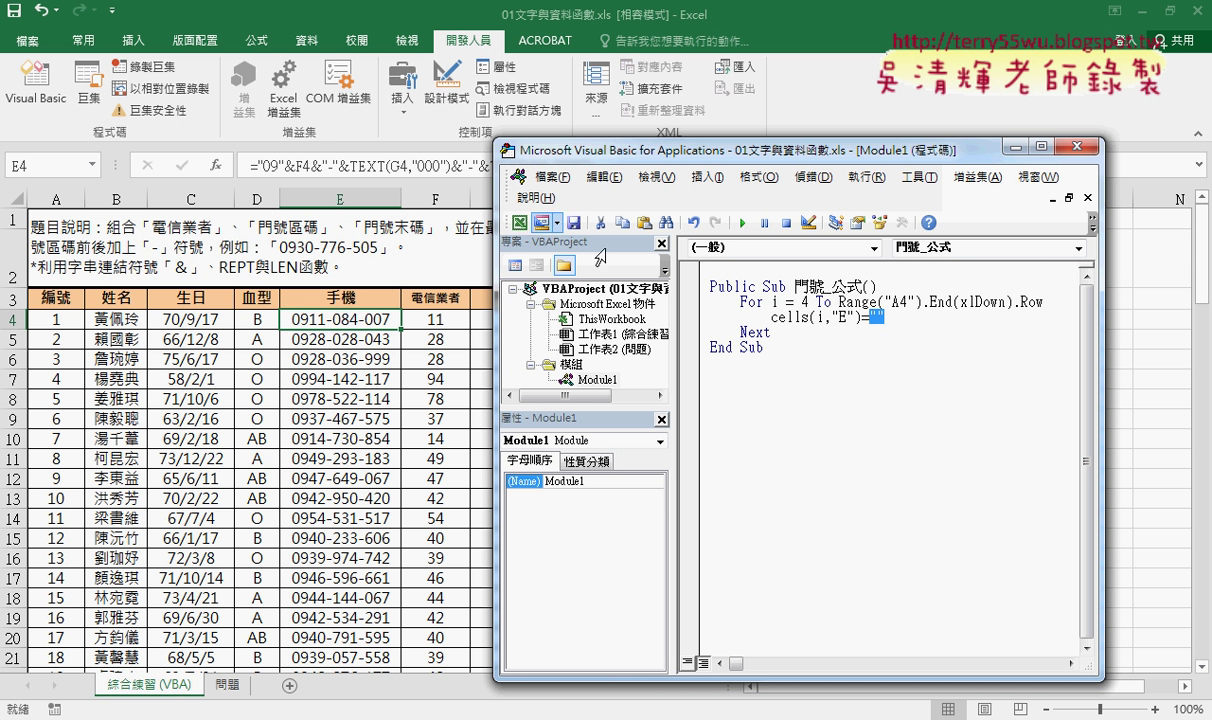
Step: Annotate E4's formula, its F4 reference and row 4 with the screen pen, then clear the marks
{"action": "left_click_drag", "start_coordinate": [807, 165], "coordinate": [795, 231]}
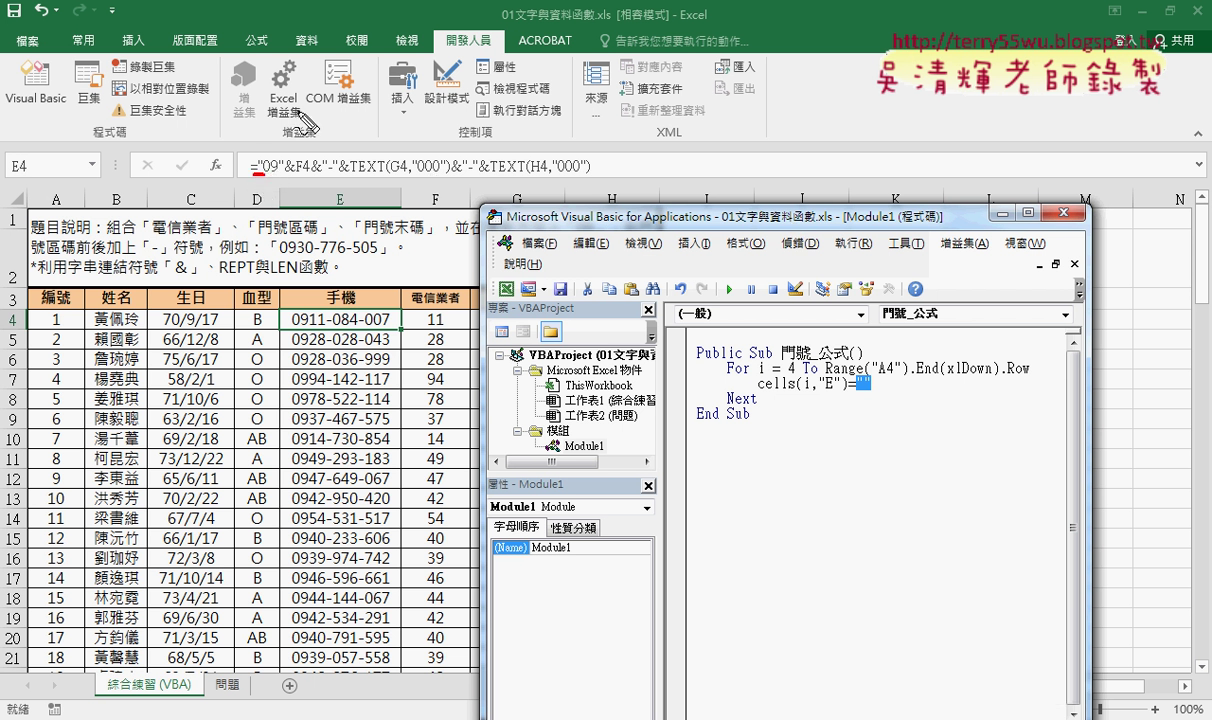
{"action": "mouse_move", "coordinate": [258, 176]}
{"action": "left_mouse_down"}
{"action": "mouse_move", "coordinate": [292, 120]}
{"action": "mouse_move", "coordinate": [372, 116]}
{"action": "left_mouse_up"}
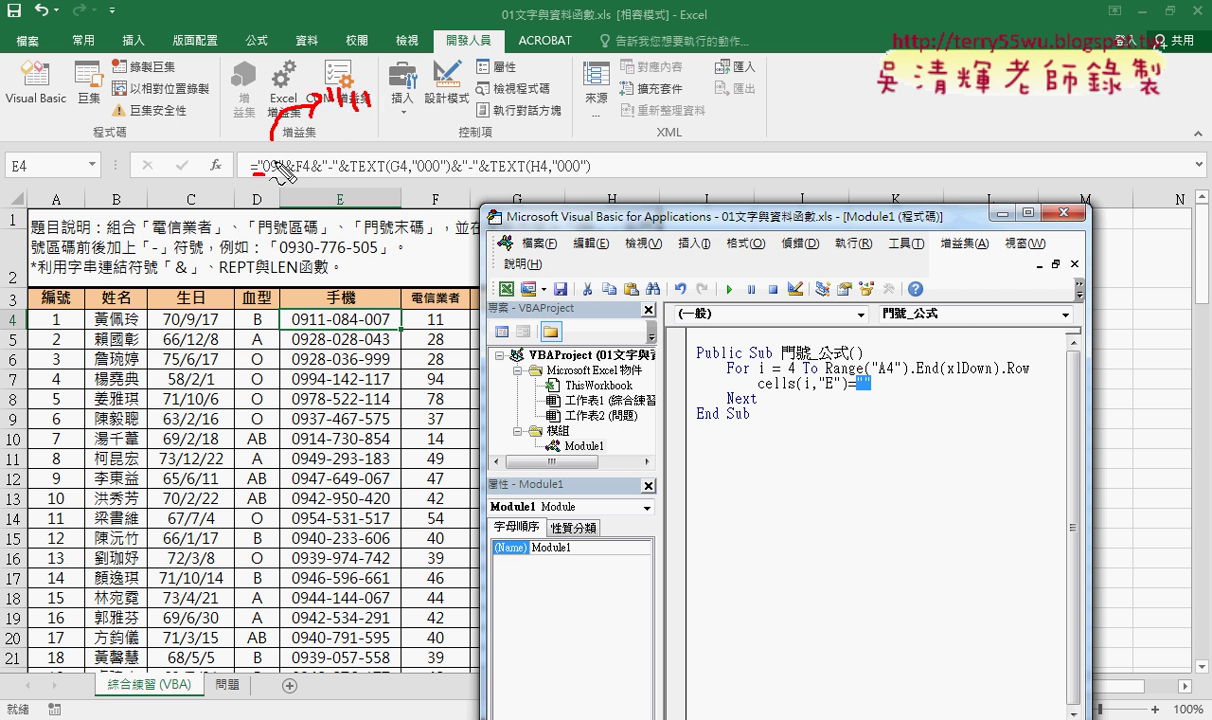
{"action": "left_click_drag", "start_coordinate": [302, 176], "coordinate": [308, 177]}
{"action": "mouse_move", "coordinate": [12, 331]}
{"action": "left_mouse_down"}
{"action": "mouse_move", "coordinate": [14, 305]}
{"action": "mouse_move", "coordinate": [10, 332]}
{"action": "left_mouse_up"}
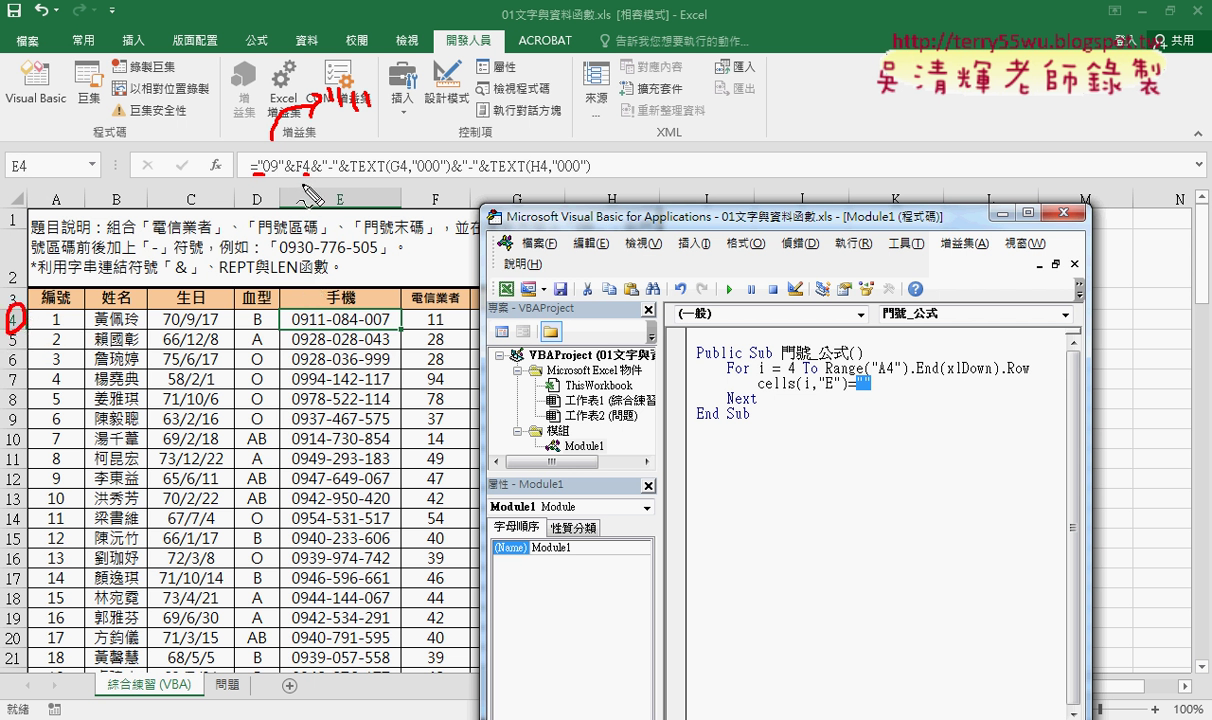
{"action": "left_click_drag", "start_coordinate": [302, 180], "coordinate": [310, 180]}
{"action": "left_click_drag", "start_coordinate": [309, 195], "coordinate": [309, 229]}
{"action": "left_click_drag", "start_coordinate": [340, 125], "coordinate": [376, 122]}
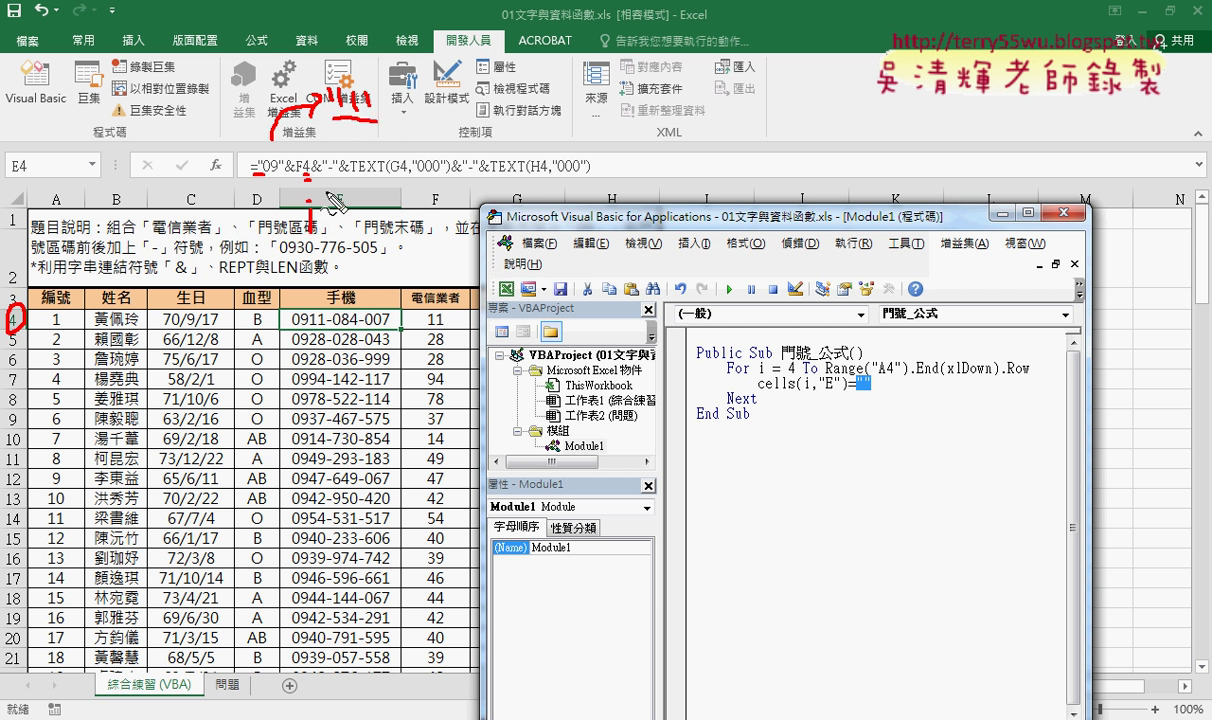
{"action": "left_click_drag", "start_coordinate": [298, 244], "coordinate": [345, 240]}
{"action": "key", "text": "Escape"}
Step: Copy the full formula text from cell E4 without changing the cell
{"action": "left_click", "coordinate": [614, 170]}
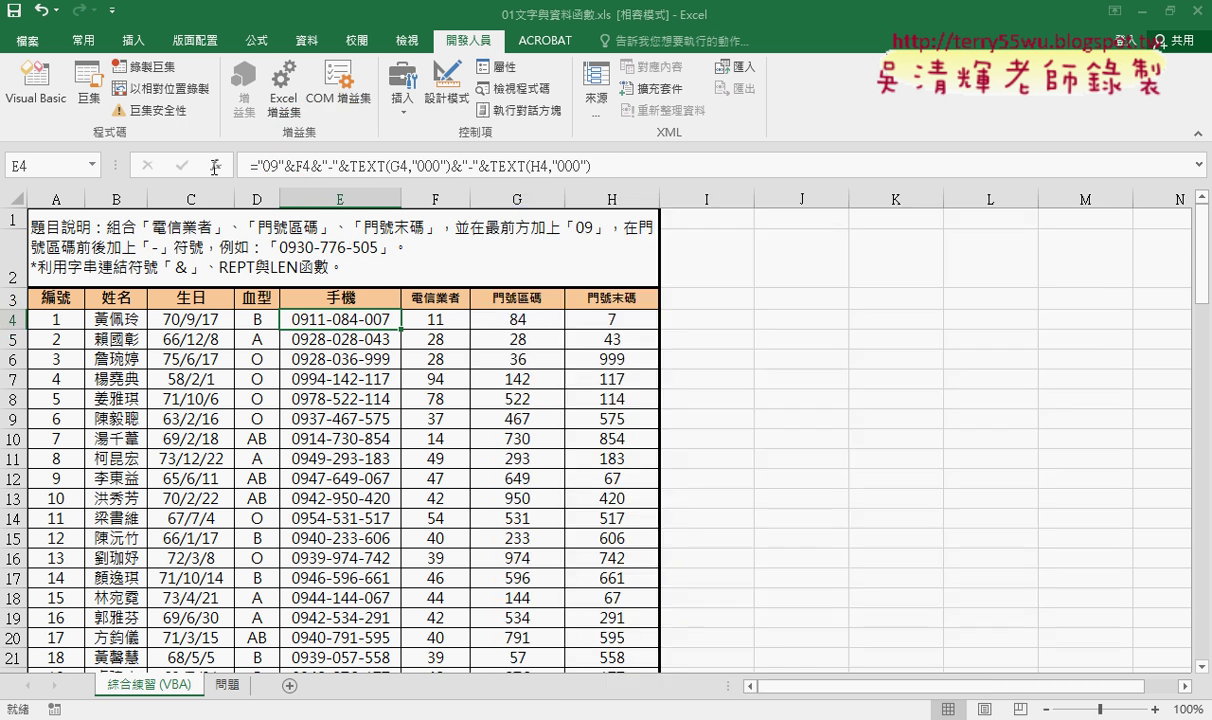
{"action": "left_click_drag", "start_coordinate": [592, 166], "coordinate": [250, 166]}
{"action": "right_click", "coordinate": [318, 168]}
{"action": "left_click", "coordinate": [350, 198]}
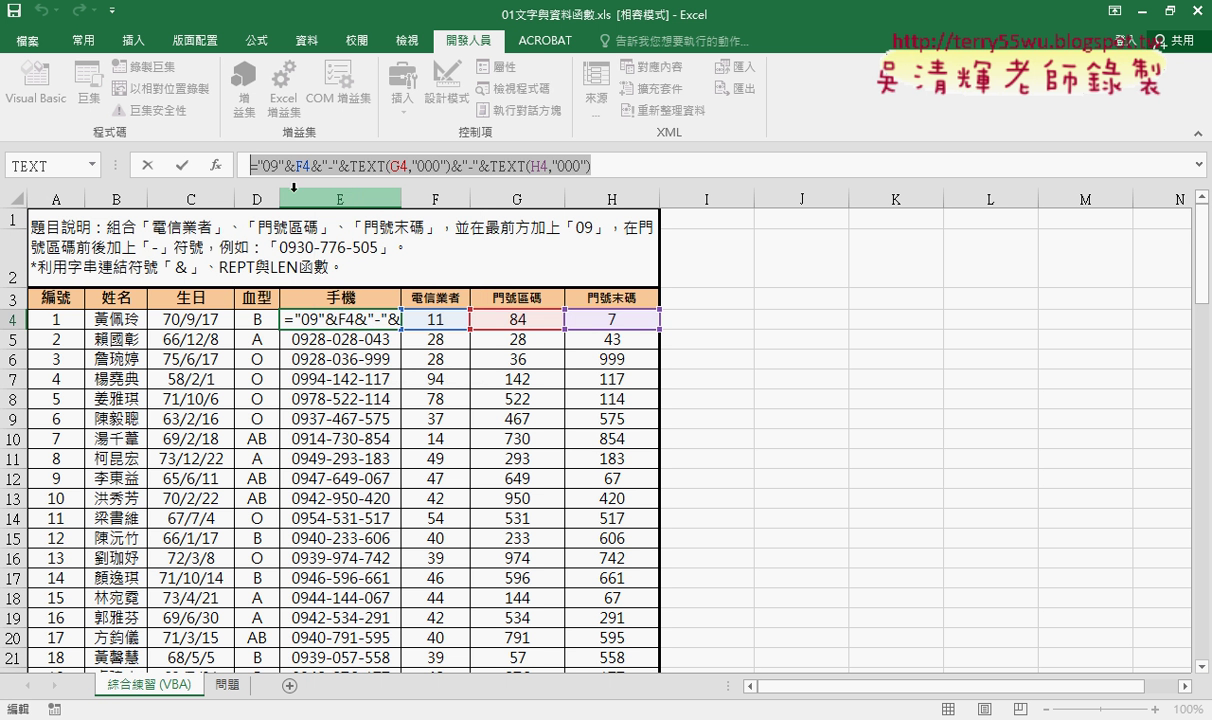
{"action": "left_click", "coordinate": [147, 165]}
Step: Launch Notepad from Start > Accessories and paste the E4 formula into it
{"action": "key", "text": "super"}
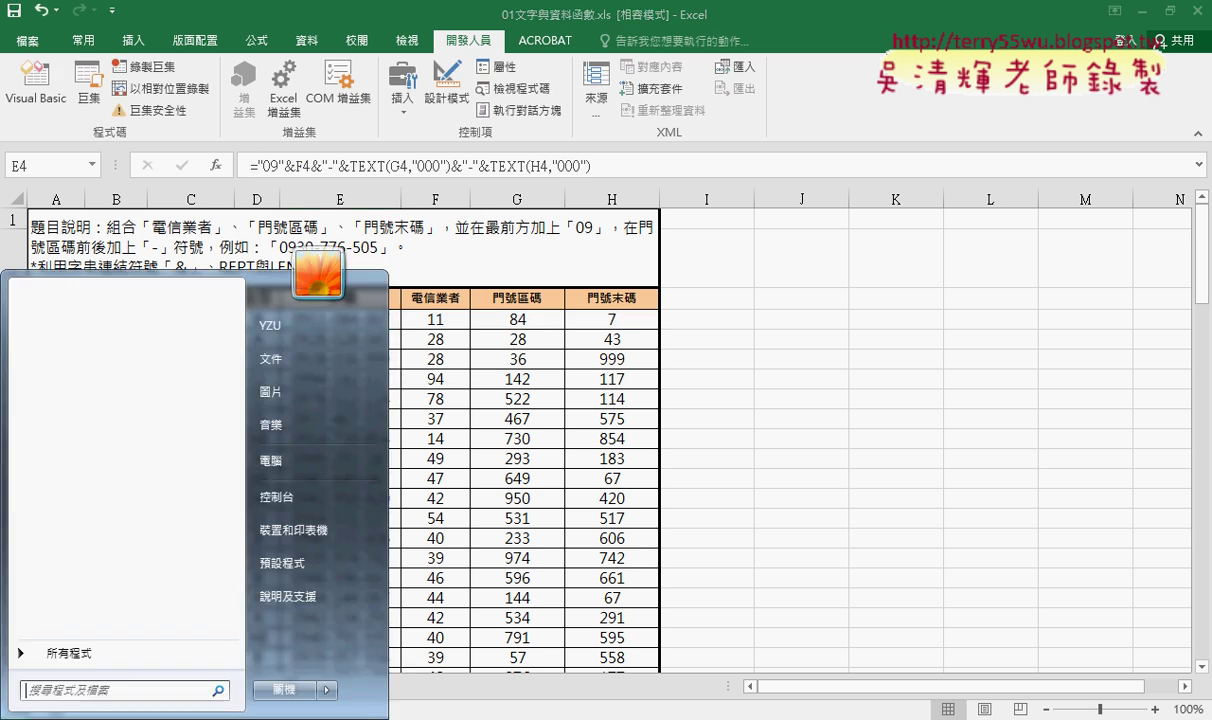
{"action": "left_click", "coordinate": [40, 650]}
{"action": "left_click", "coordinate": [147, 595]}
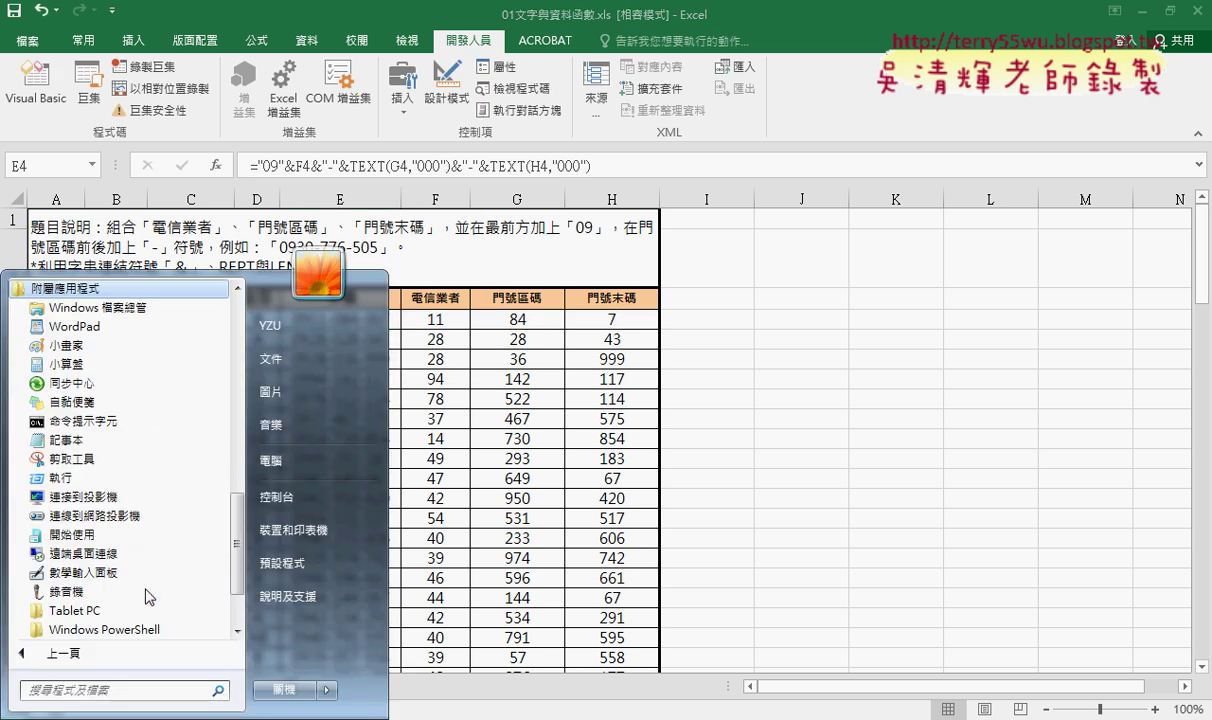
{"action": "left_click", "coordinate": [90, 437]}
{"action": "right_click", "coordinate": [340, 405]}
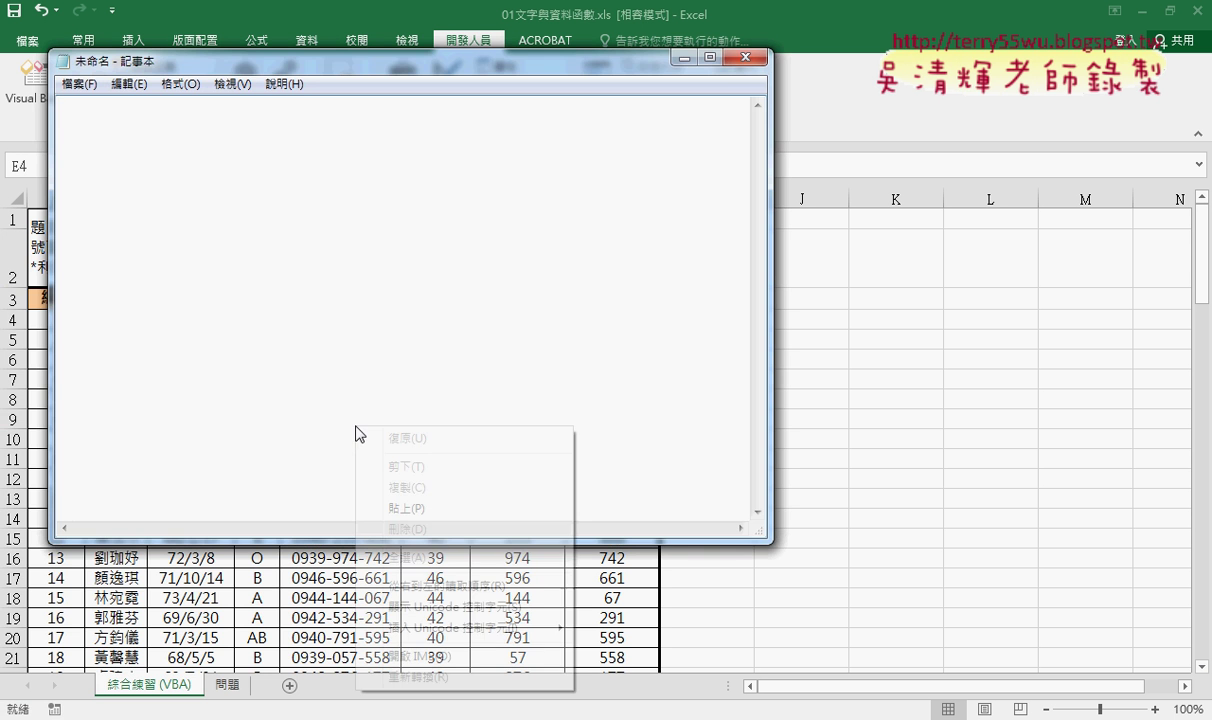
{"action": "left_click", "coordinate": [390, 484]}
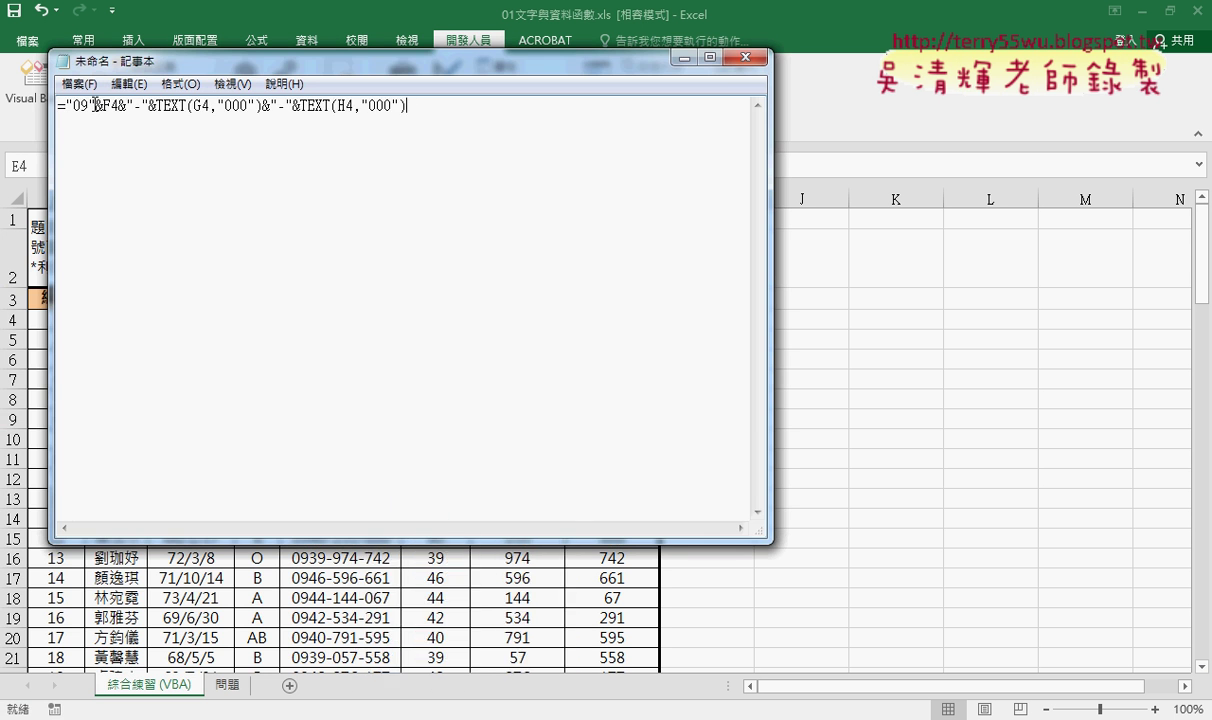
Step: Replace every " in the formula with "" using Replace All
{"action": "left_click", "coordinate": [127, 84]}
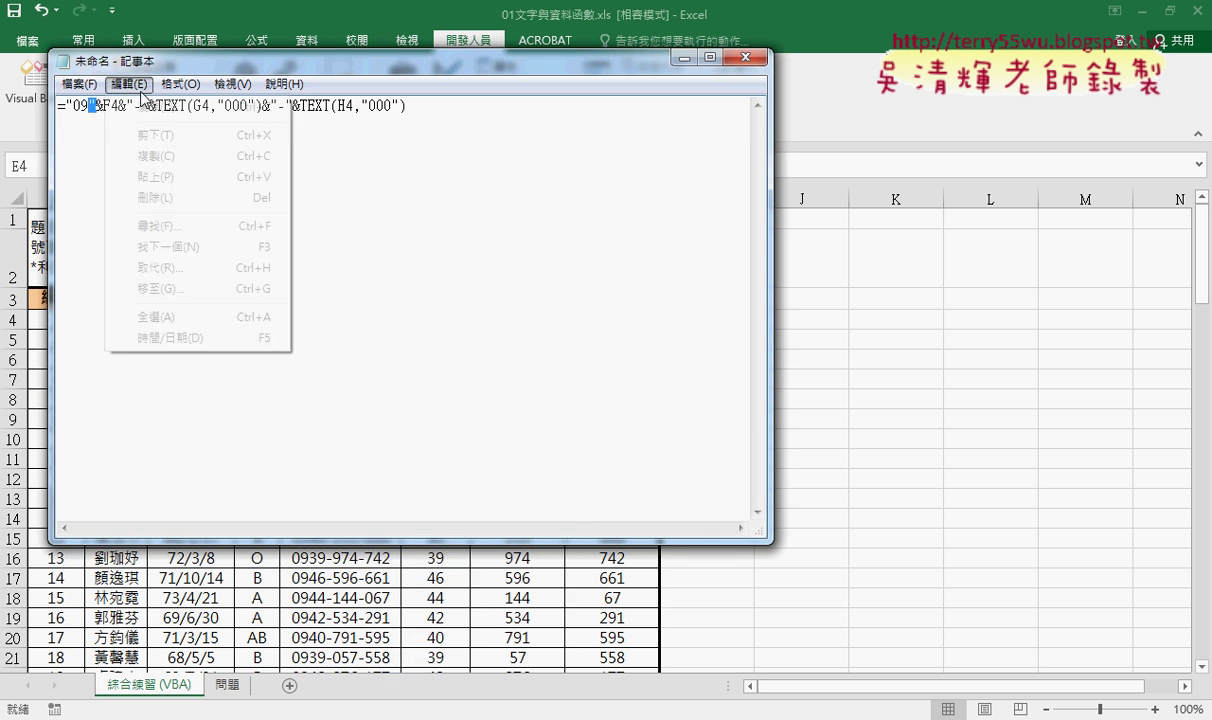
{"action": "left_click", "coordinate": [160, 270]}
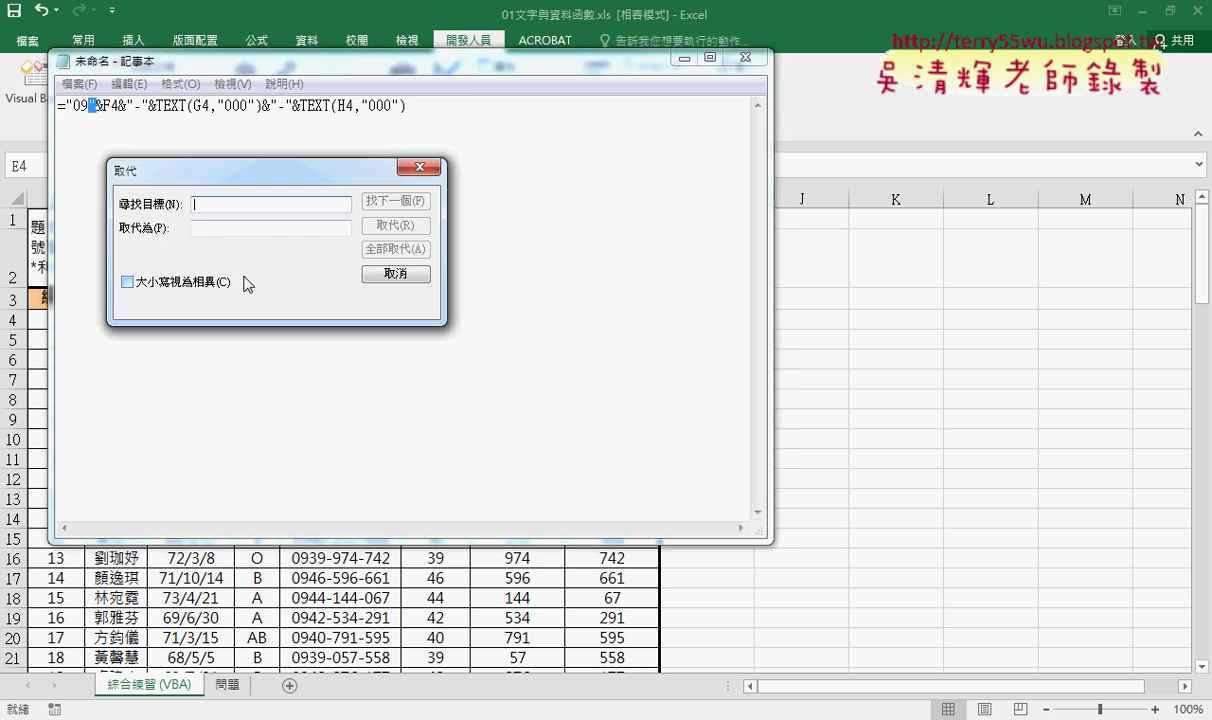
{"action": "type", "text": "\""}
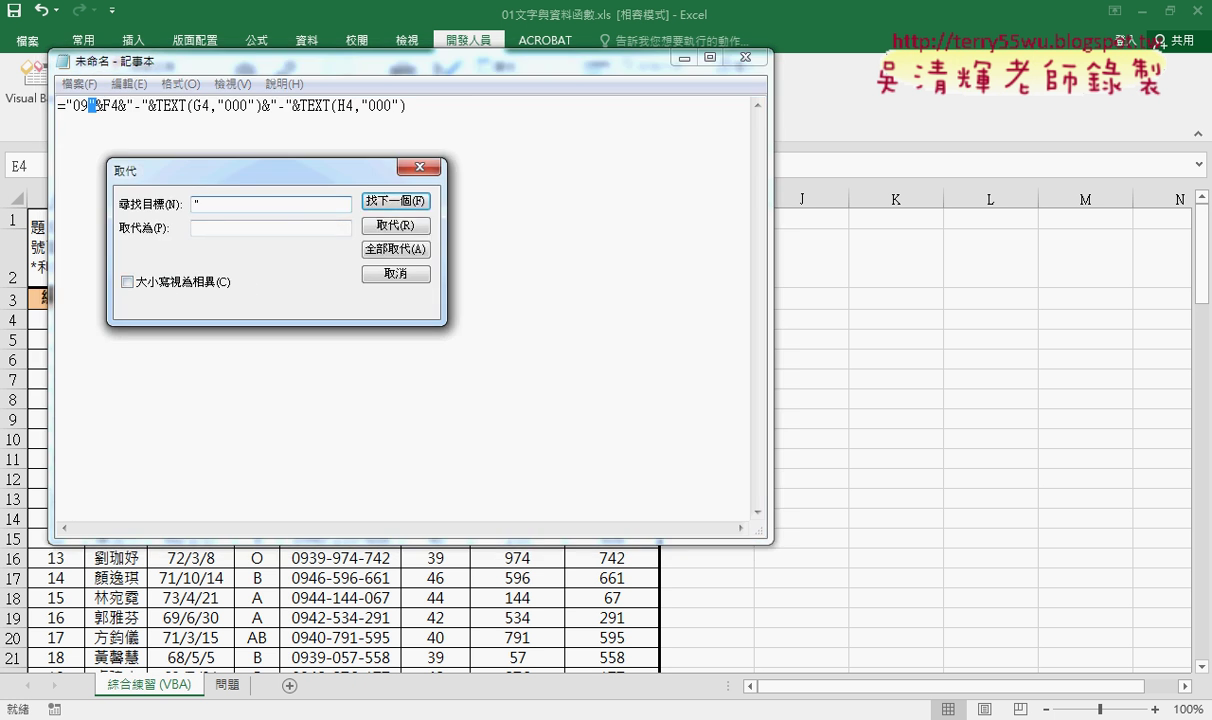
{"action": "key", "text": "Tab"}
{"action": "type", "text": "\"\""}
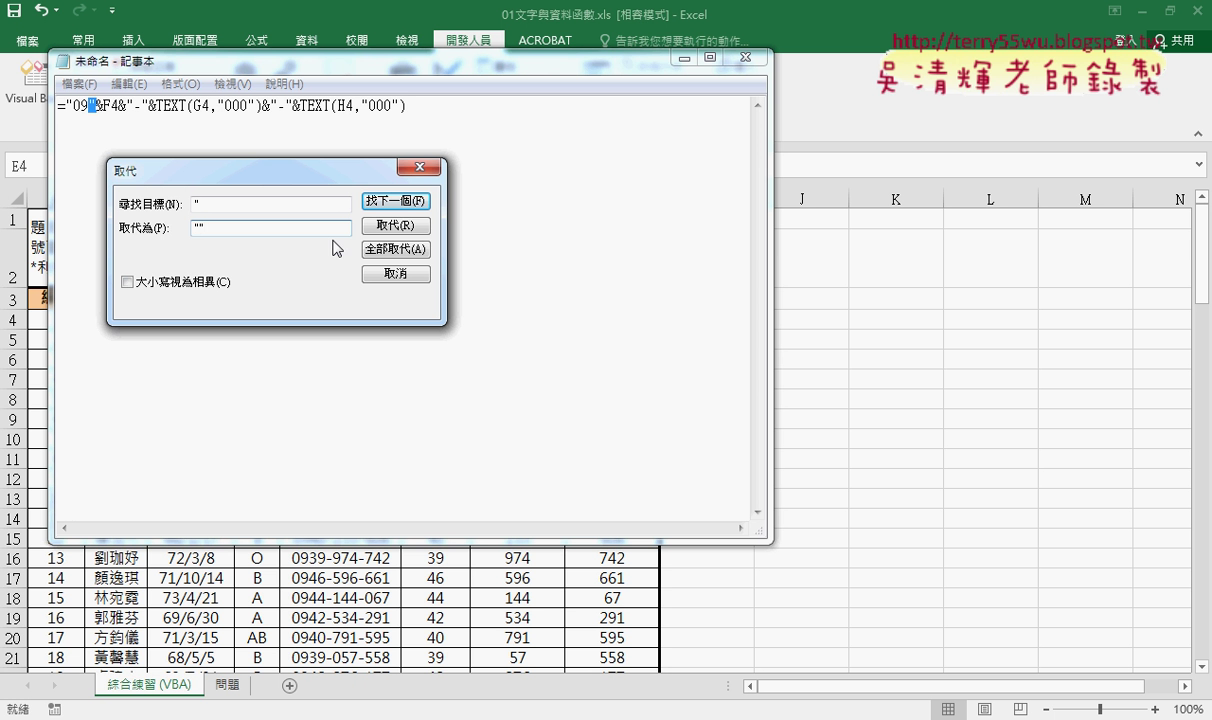
{"action": "left_click", "coordinate": [396, 249]}
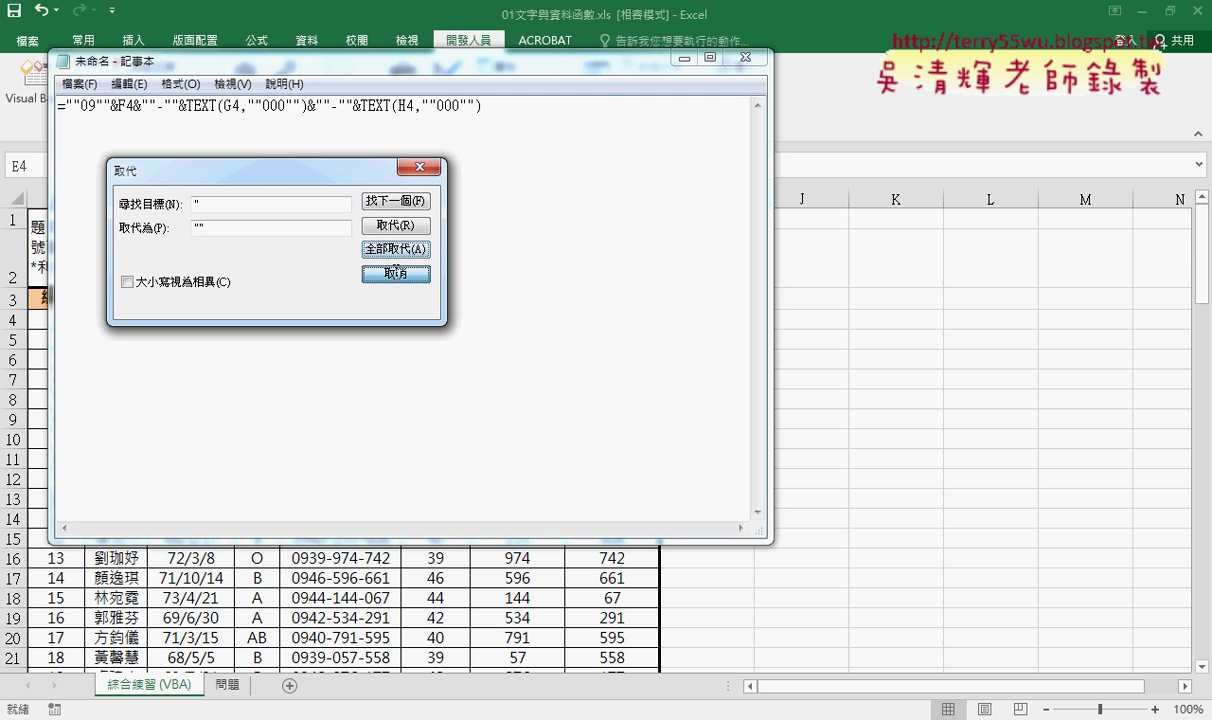
{"action": "left_click", "coordinate": [396, 272]}
Step: Copy the escaped formula line and return to the VBA editor
{"action": "left_click_drag", "start_coordinate": [483, 105], "coordinate": [3, 101]}
{"action": "right_click", "coordinate": [178, 92]}
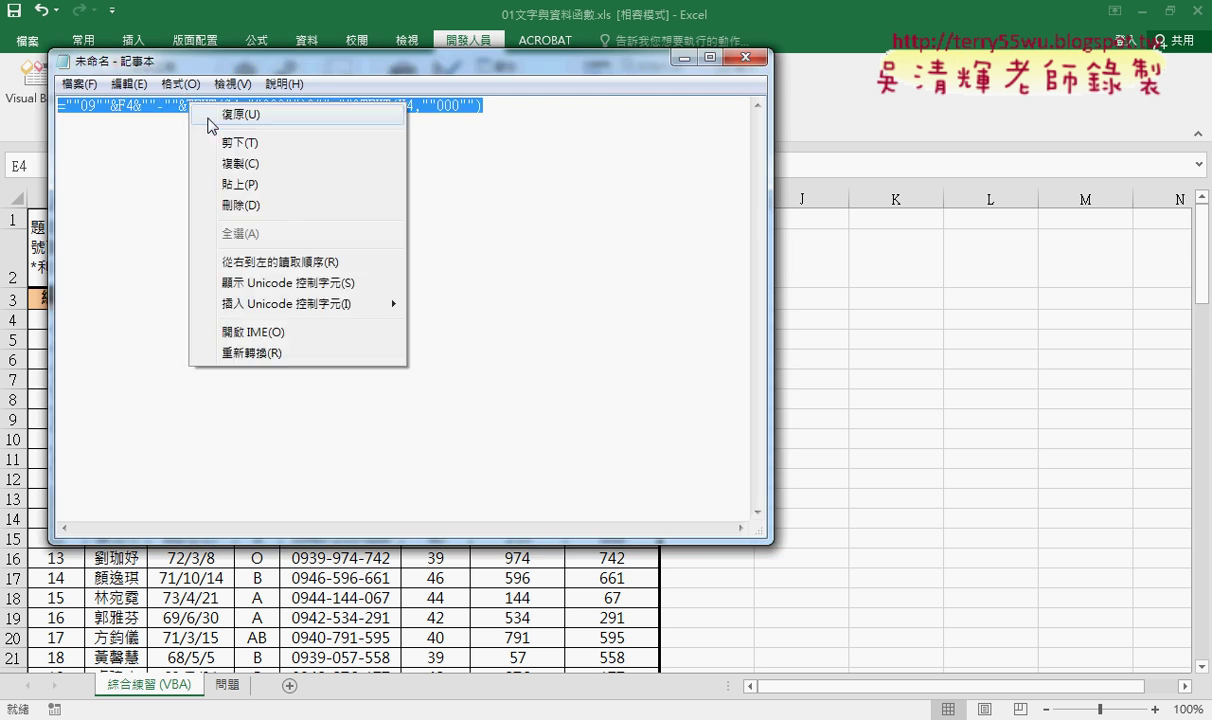
{"action": "left_click", "coordinate": [232, 160]}
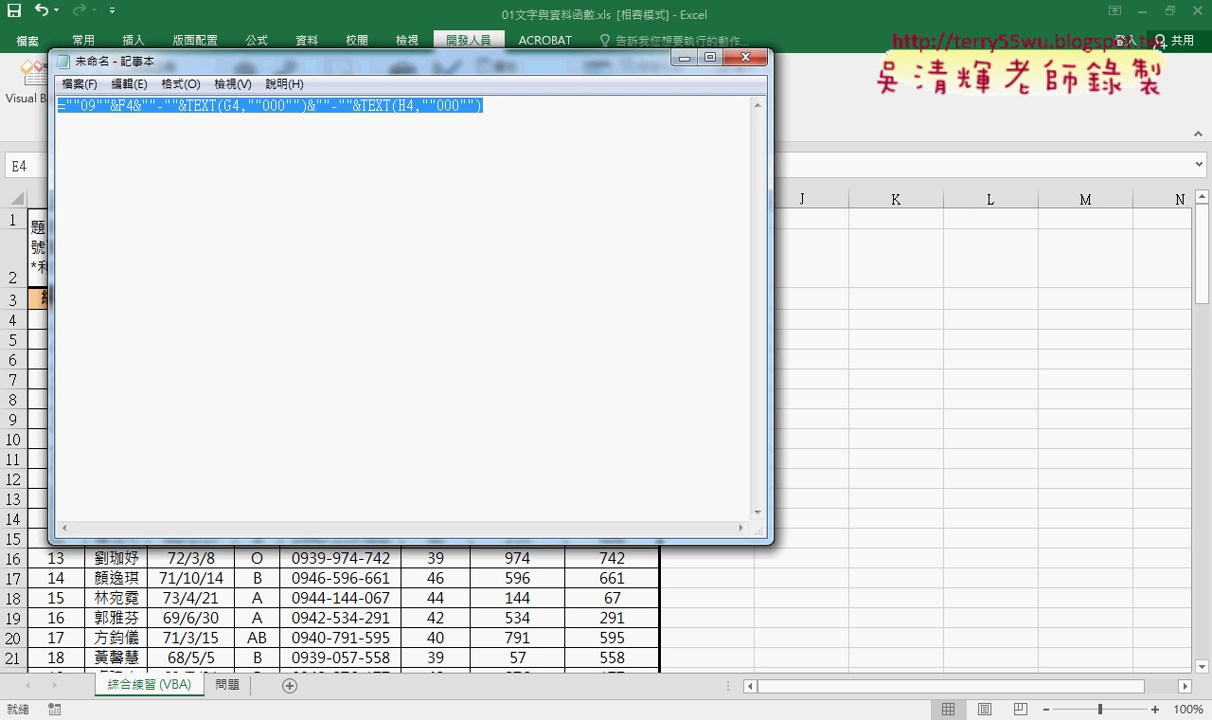
{"action": "left_click", "coordinate": [360, 638]}
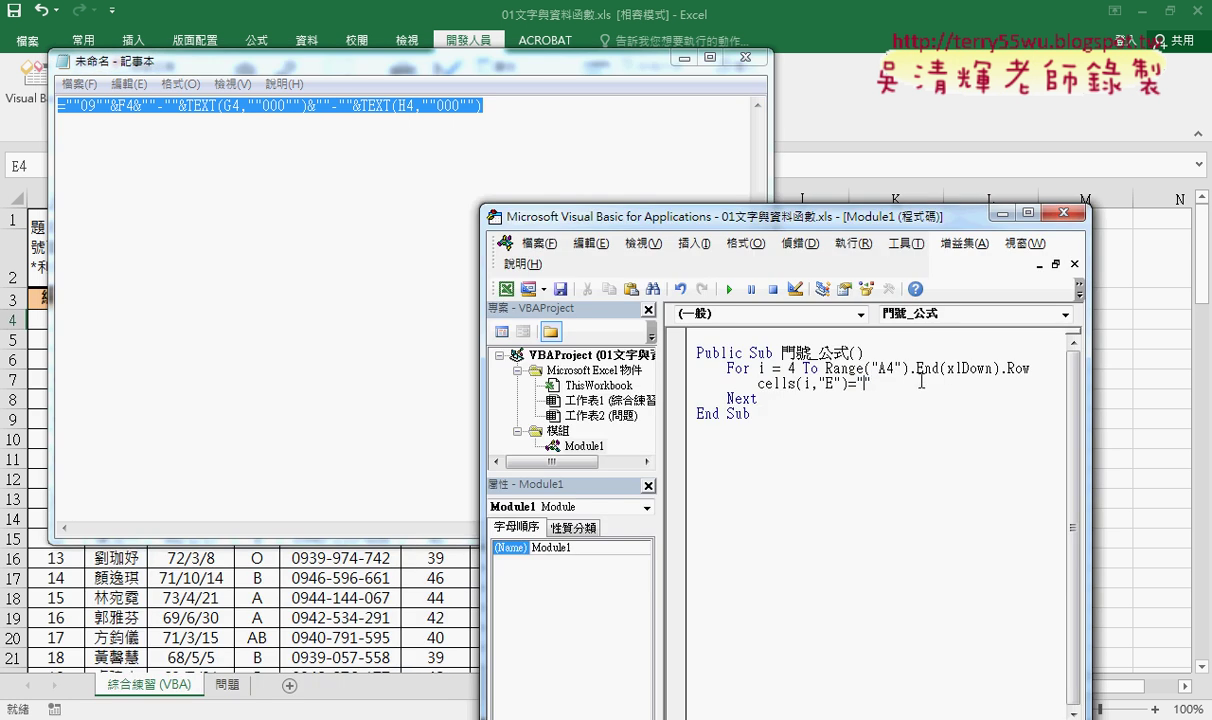
Step: Paste the escaped formula into the Cells(i, "E") line, close its quote, and run the macro
{"action": "key", "text": "ctrl+v"}
{"action": "type", "text": "\""}
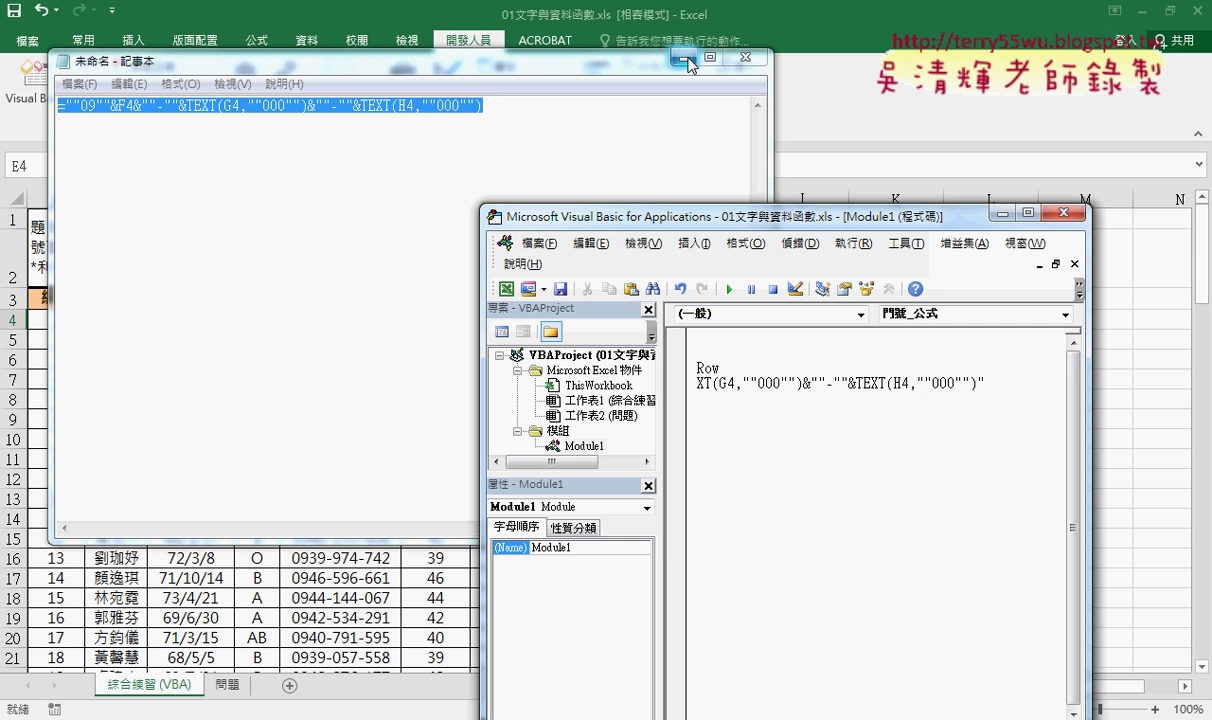
{"action": "left_click", "coordinate": [686, 58]}
{"action": "left_click_drag", "start_coordinate": [633, 216], "coordinate": [620, 78]}
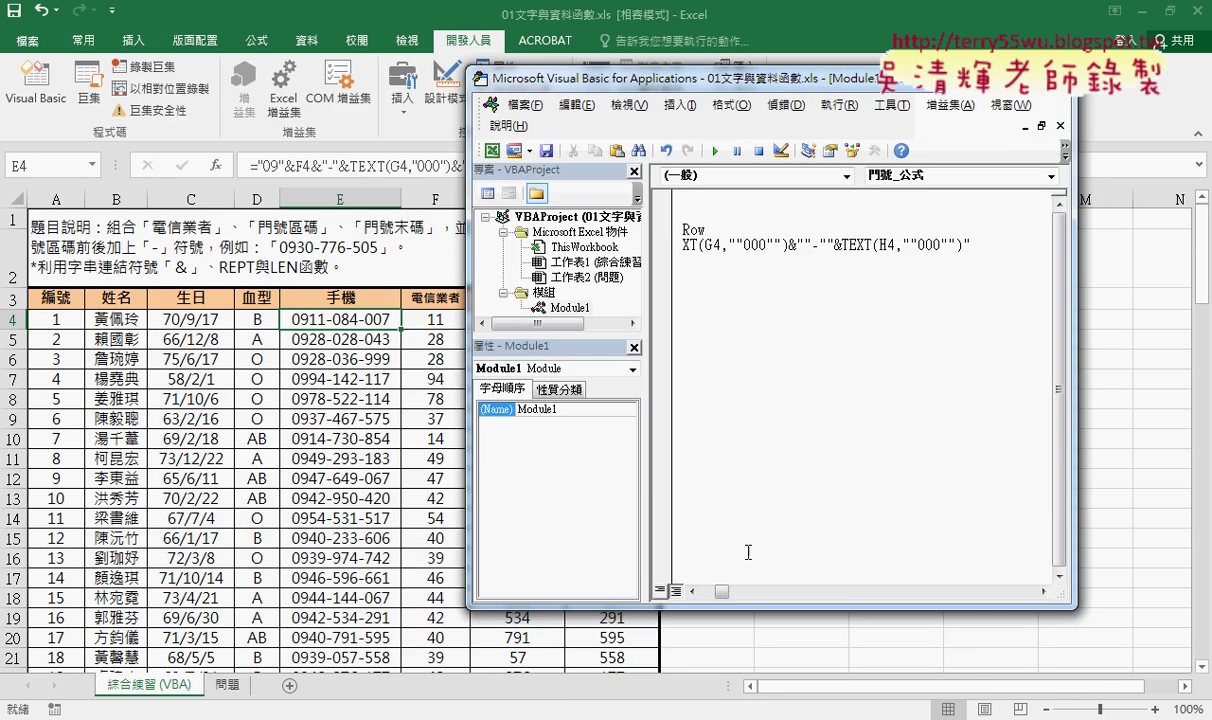
{"action": "key", "text": "Home"}
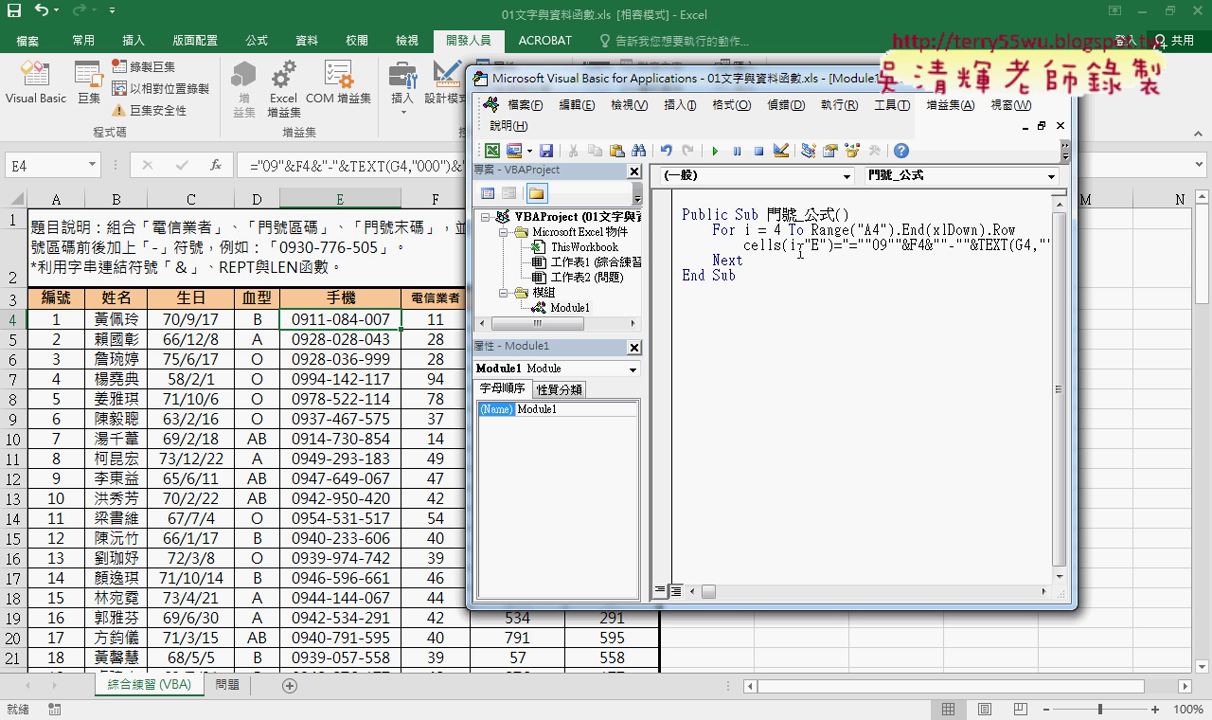
{"action": "left_click", "coordinate": [715, 151]}
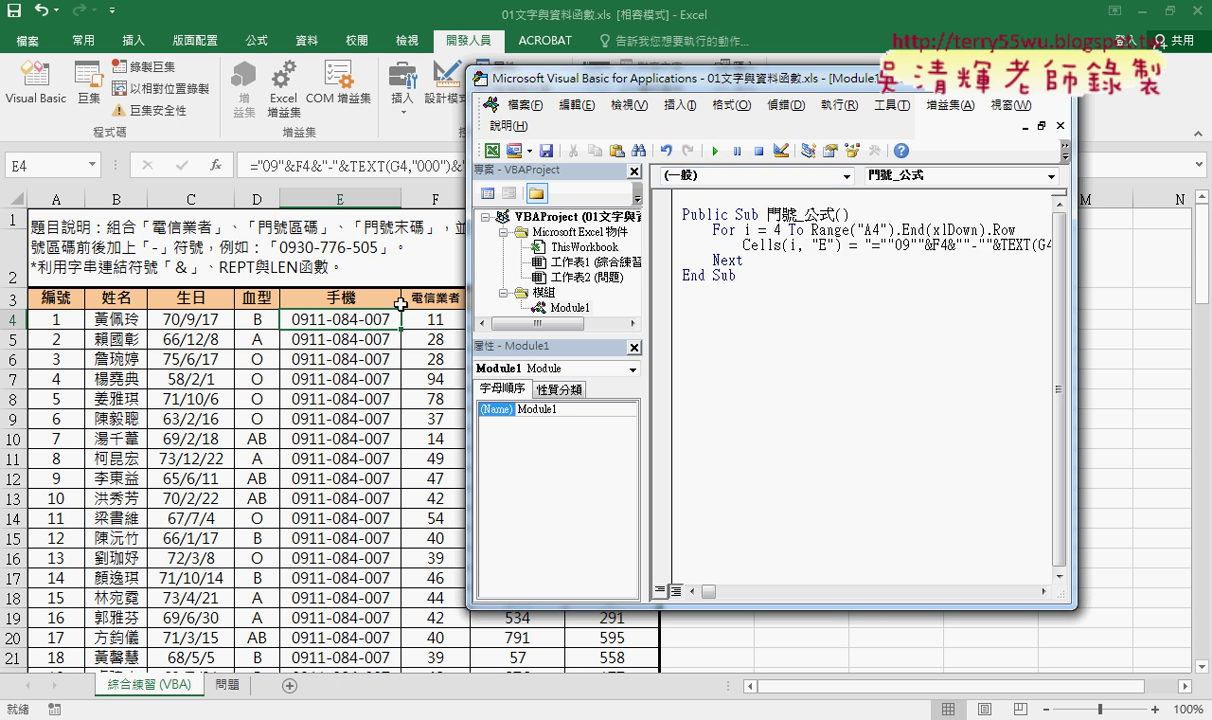
Step: Widen the VBA editor and replace F4's row number 4 with "" &i
{"action": "left_click_drag", "start_coordinate": [843, 87], "coordinate": [750, 88]}
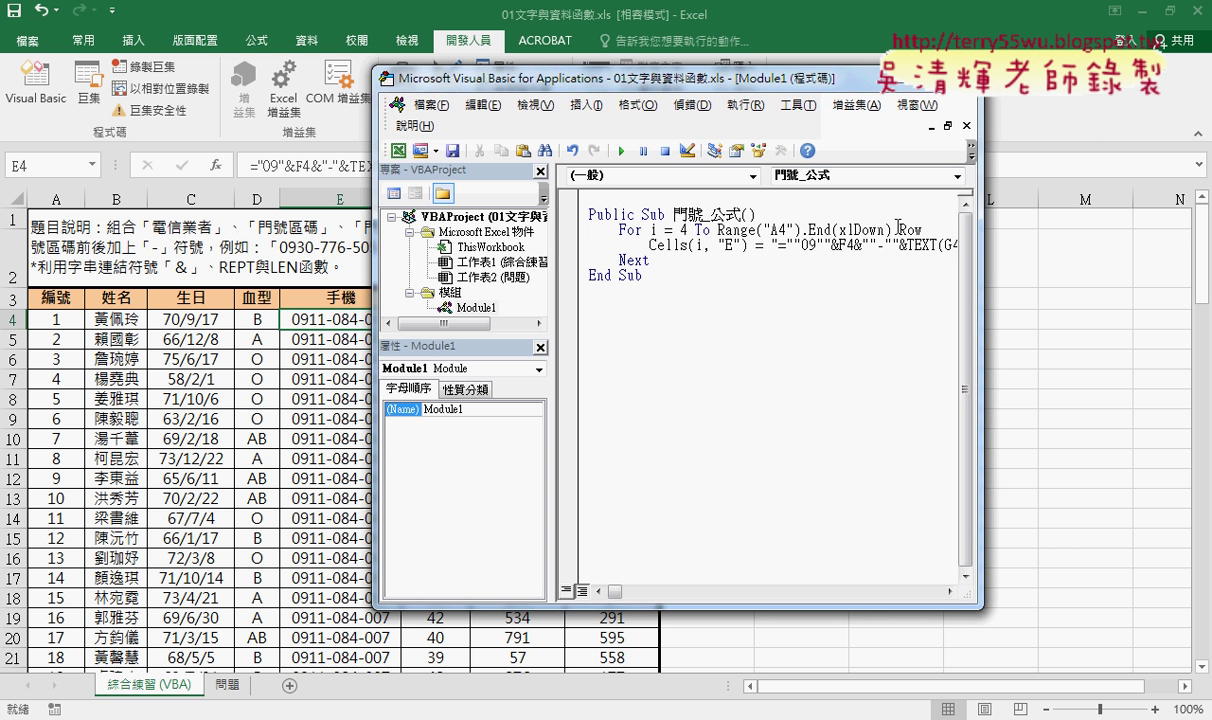
{"action": "left_click_drag", "start_coordinate": [984, 267], "coordinate": [1138, 267]}
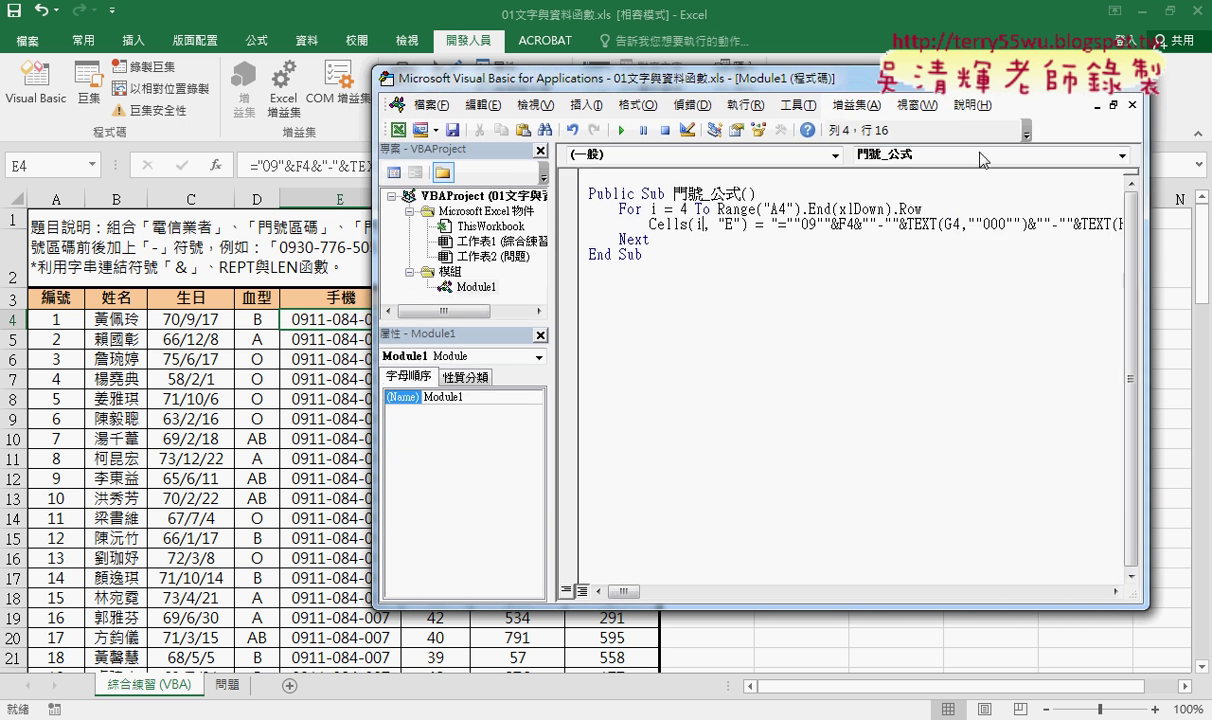
{"action": "left_click_drag", "start_coordinate": [870, 78], "coordinate": [714, 72]}
{"action": "left_click_drag", "start_coordinate": [991, 255], "coordinate": [1105, 255]}
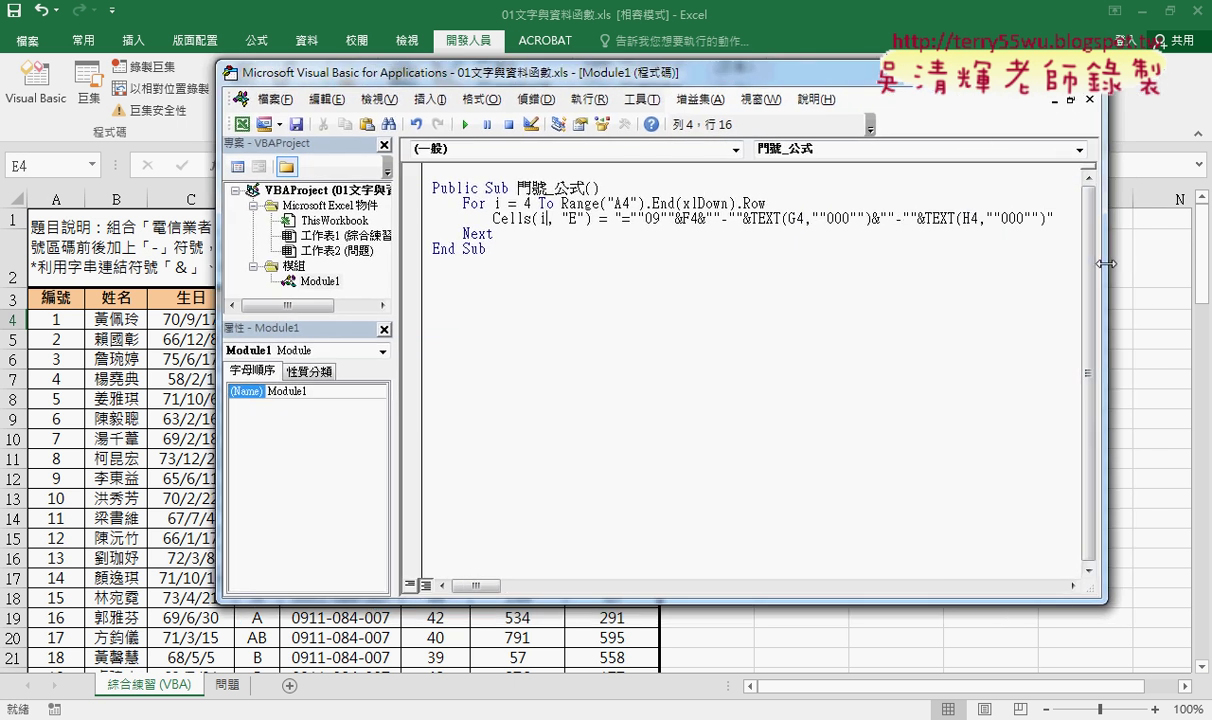
{"action": "left_click_drag", "start_coordinate": [700, 219], "coordinate": [689, 219]}
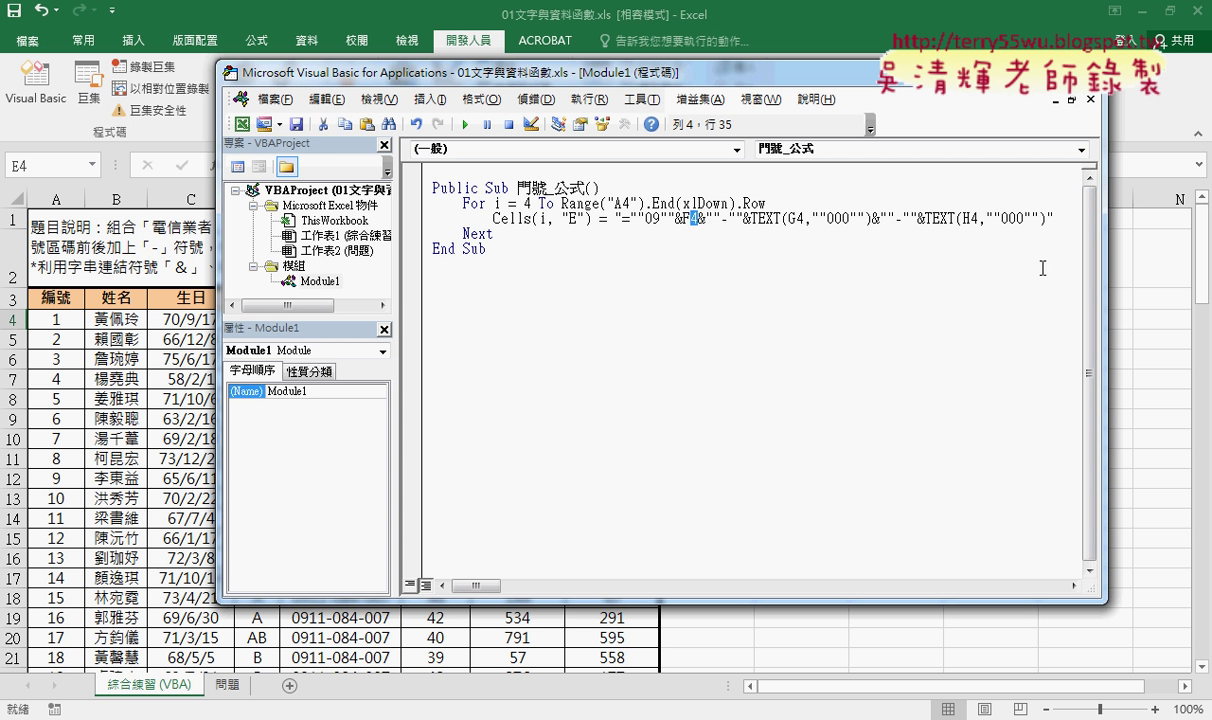
{"action": "type", "text": "\"\""}
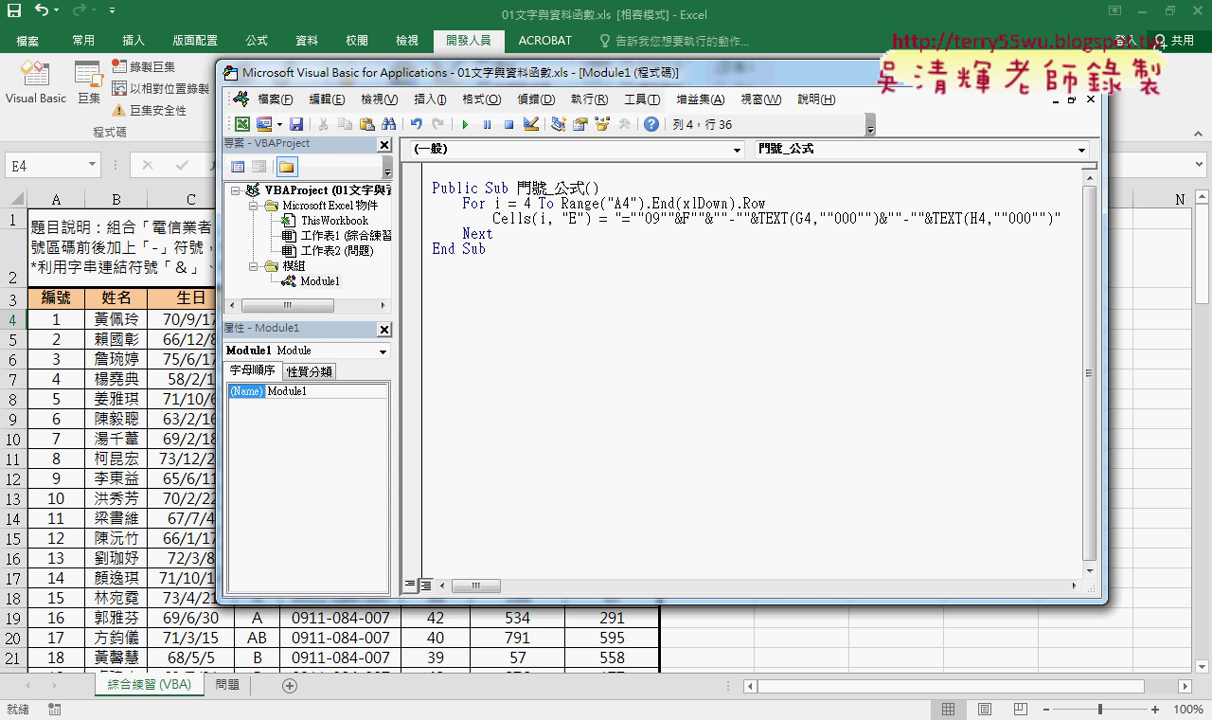
{"action": "type", "text": " &"}
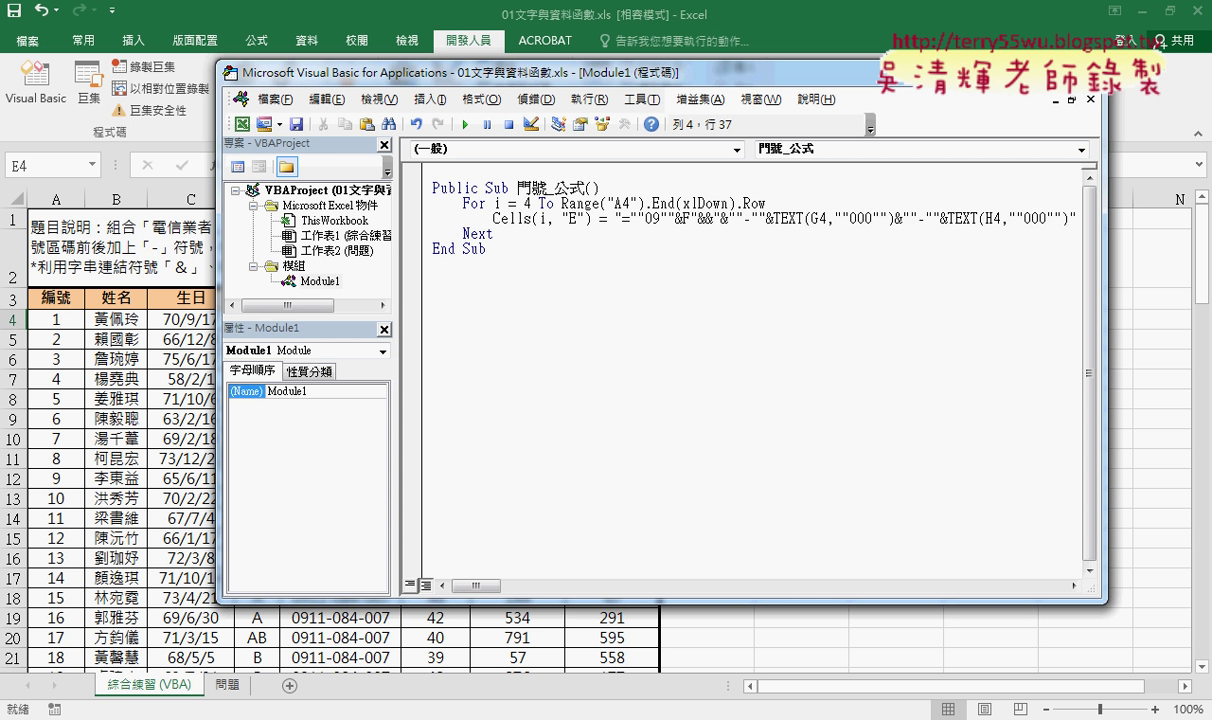
{"action": "type", "text": "i"}
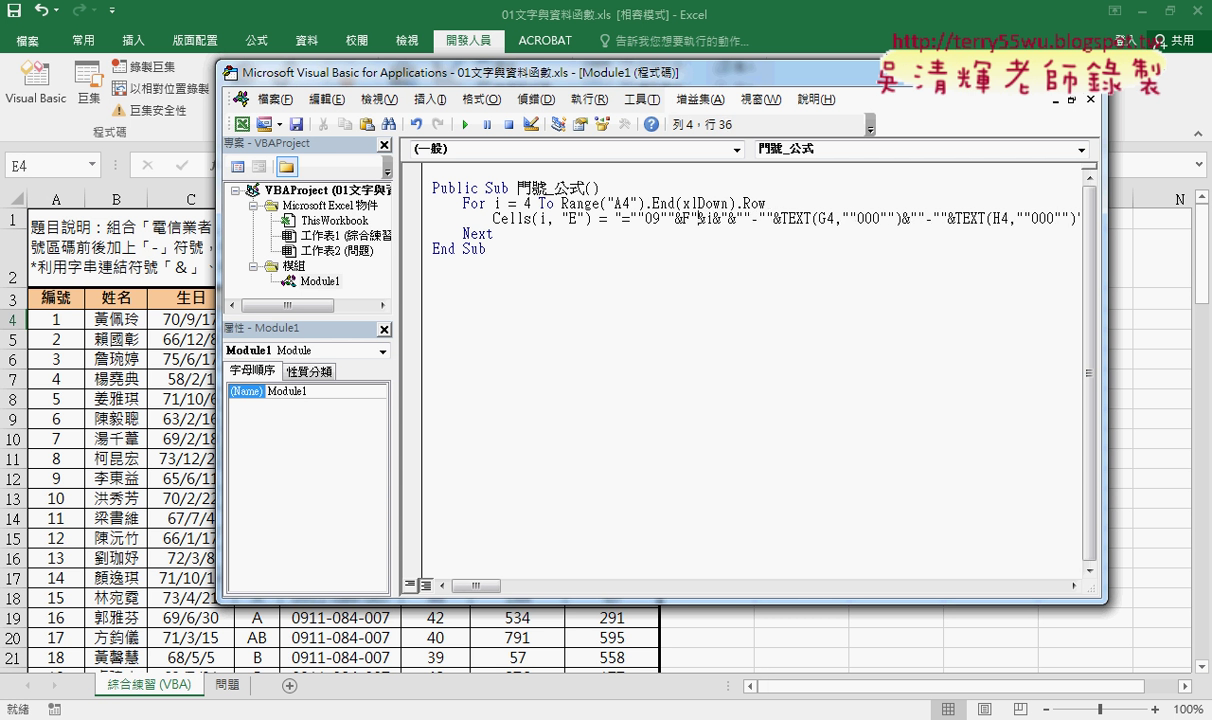
Step: Add spaces around the & i row-counter concatenation in the F reference
{"action": "key", "text": "space"}
{"action": "key", "text": "Right"}
{"action": "key", "text": "space"}
{"action": "key", "text": "Right"}
{"action": "key", "text": "space"}
{"action": "key", "text": "Right"}
{"action": "key", "text": "space"}
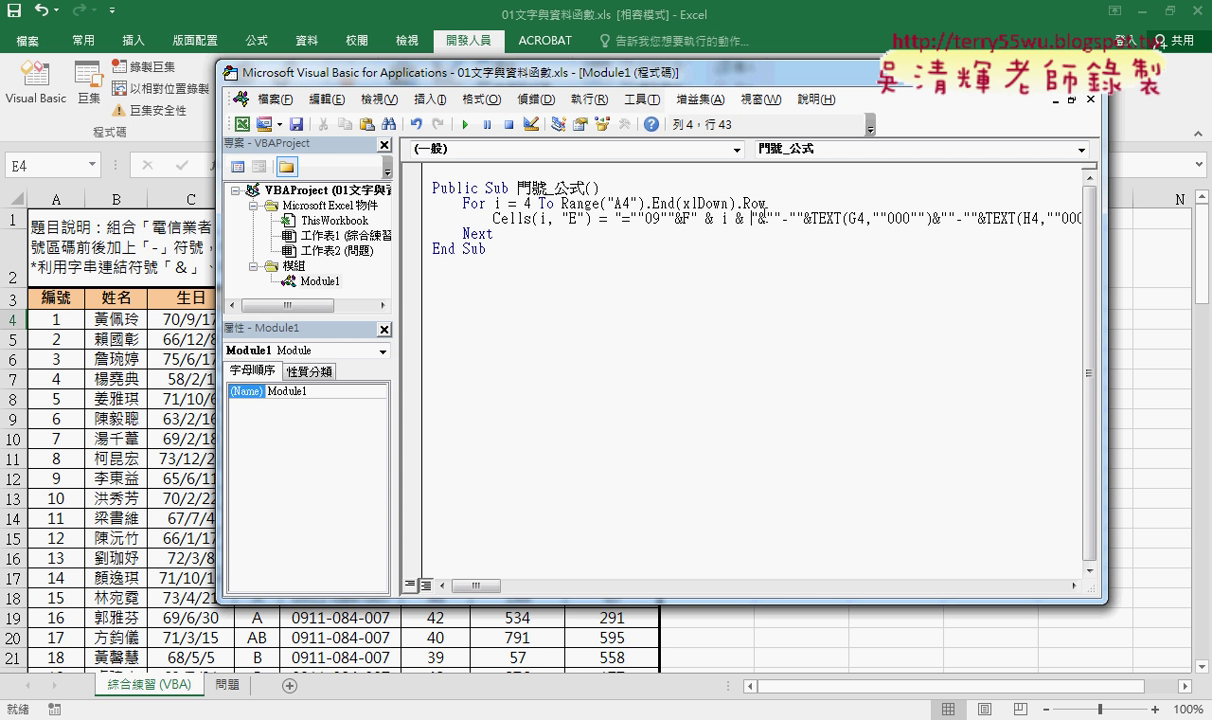
Step: Substitute the " & i & " row-counter piece for the row 4 in the G and H references
{"action": "left_click_drag", "start_coordinate": [757, 218], "coordinate": [690, 218]}
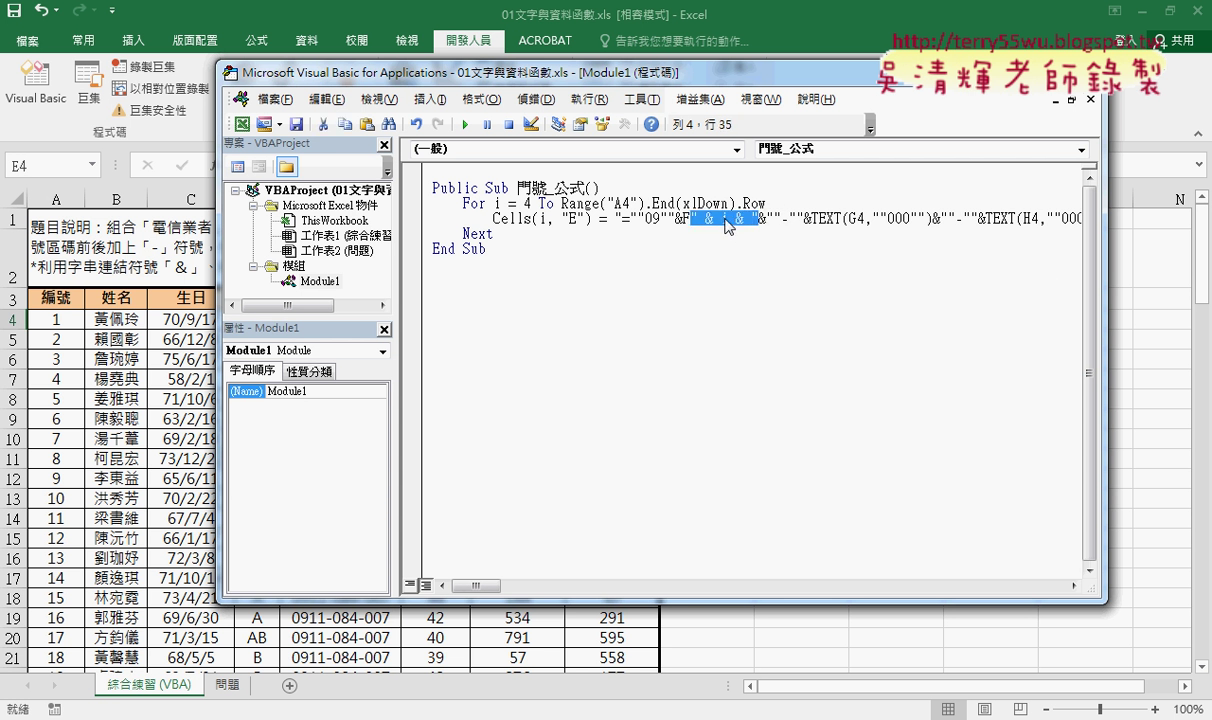
{"action": "right_click", "coordinate": [722, 230]}
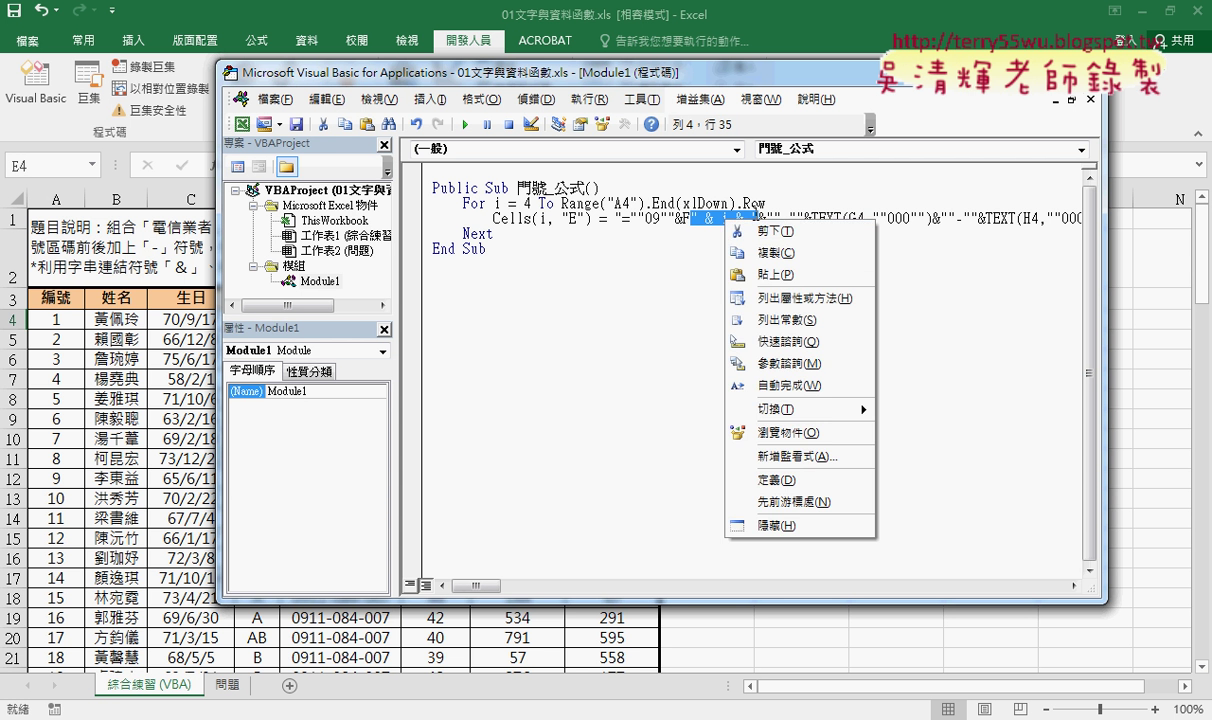
{"action": "left_click", "coordinate": [773, 254]}
{"action": "left_click", "coordinate": [859, 219]}
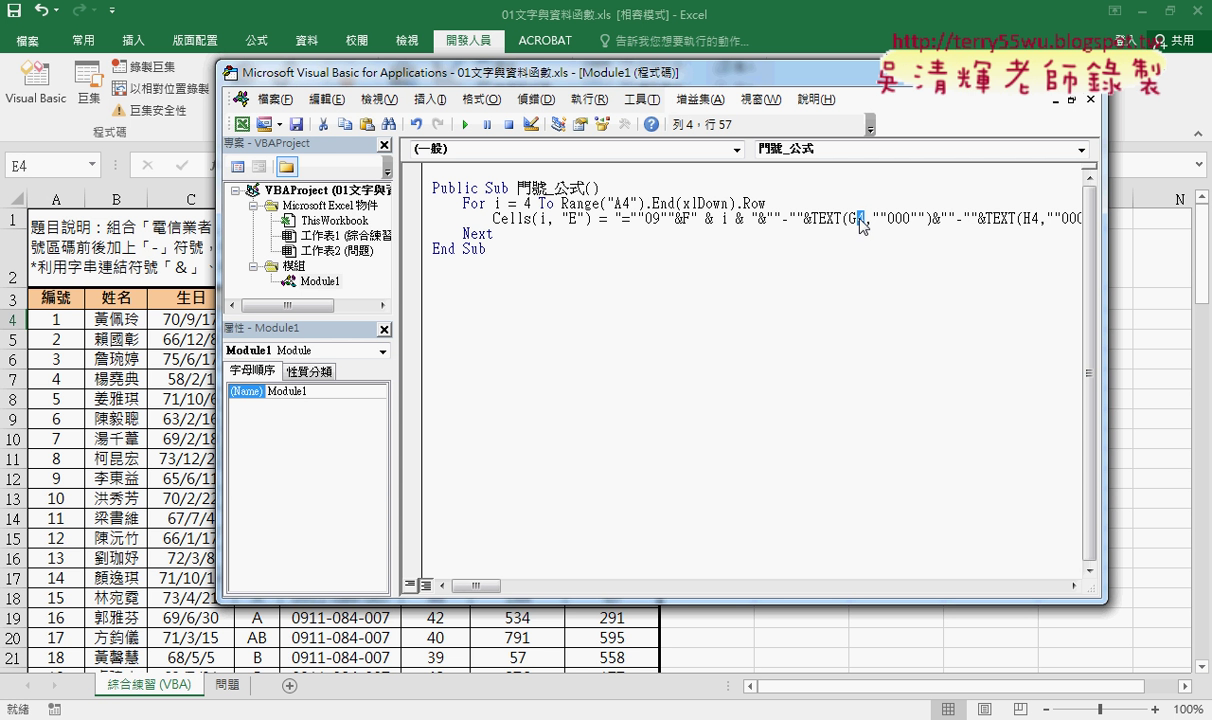
{"action": "right_click", "coordinate": [859, 219]}
{"action": "left_click", "coordinate": [890, 282]}
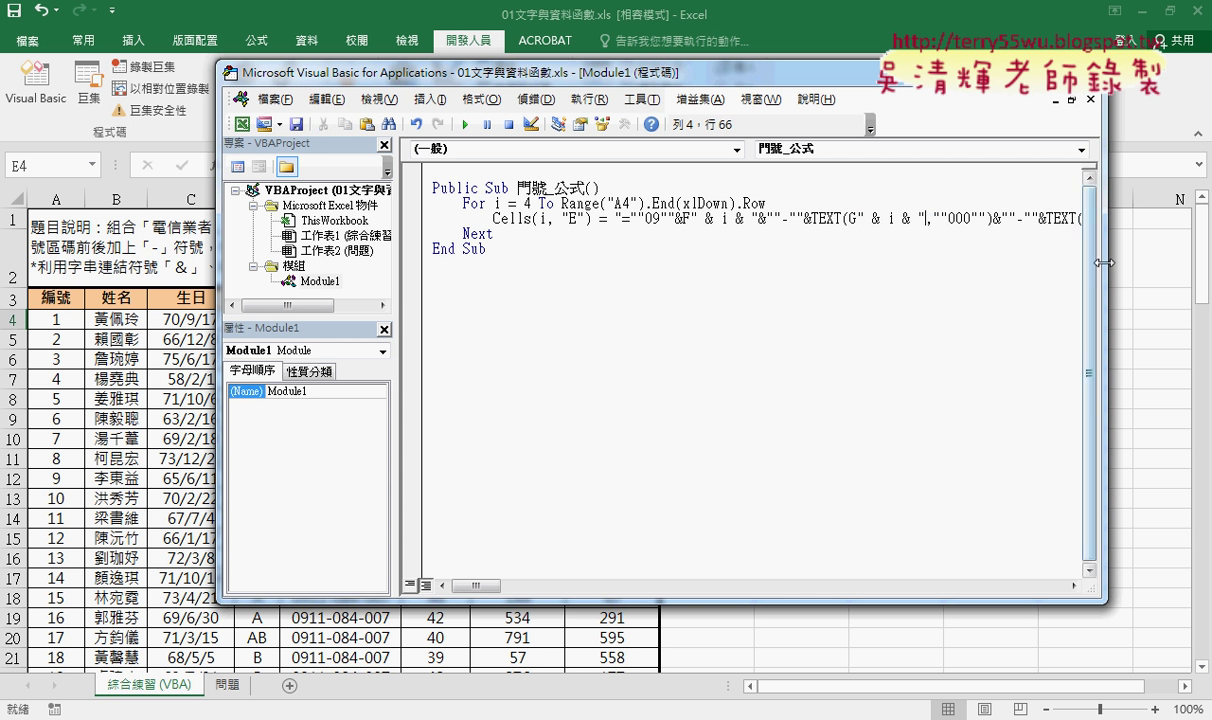
{"action": "left_click_drag", "start_coordinate": [1103, 262], "coordinate": [1190, 262]}
{"action": "left_click_drag", "start_coordinate": [1091, 218], "coordinate": [1099, 218]}
{"action": "right_click", "coordinate": [1095, 218]}
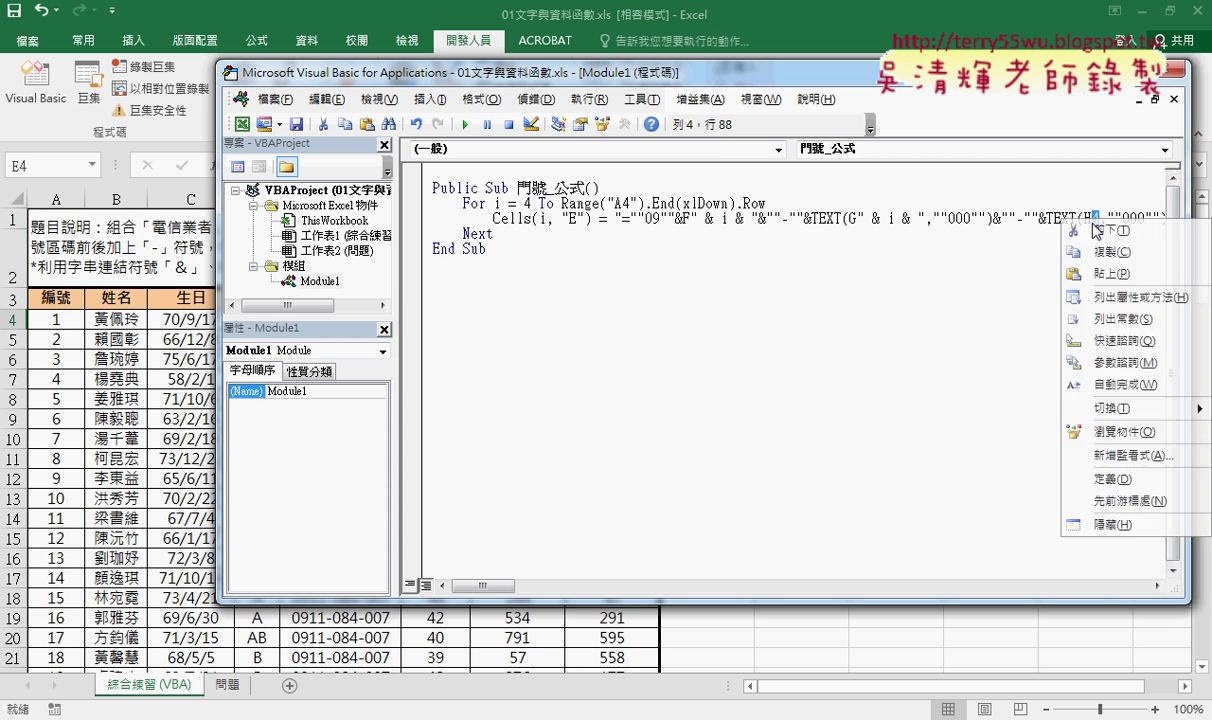
{"action": "left_click", "coordinate": [1110, 273]}
Step: Run 門號_公式 to fill every row of column E with its phone number
{"action": "left_click_drag", "start_coordinate": [610, 72], "coordinate": [781, 92]}
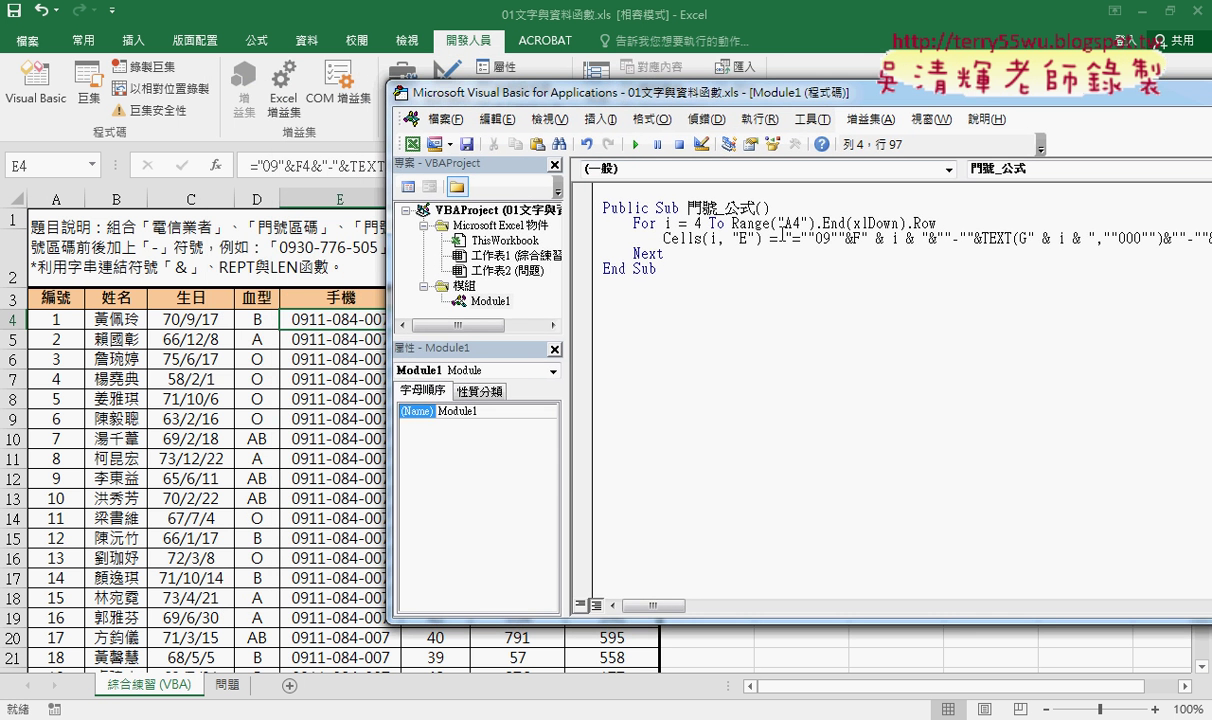
{"action": "left_click", "coordinate": [766, 238]}
{"action": "left_click", "coordinate": [636, 144]}
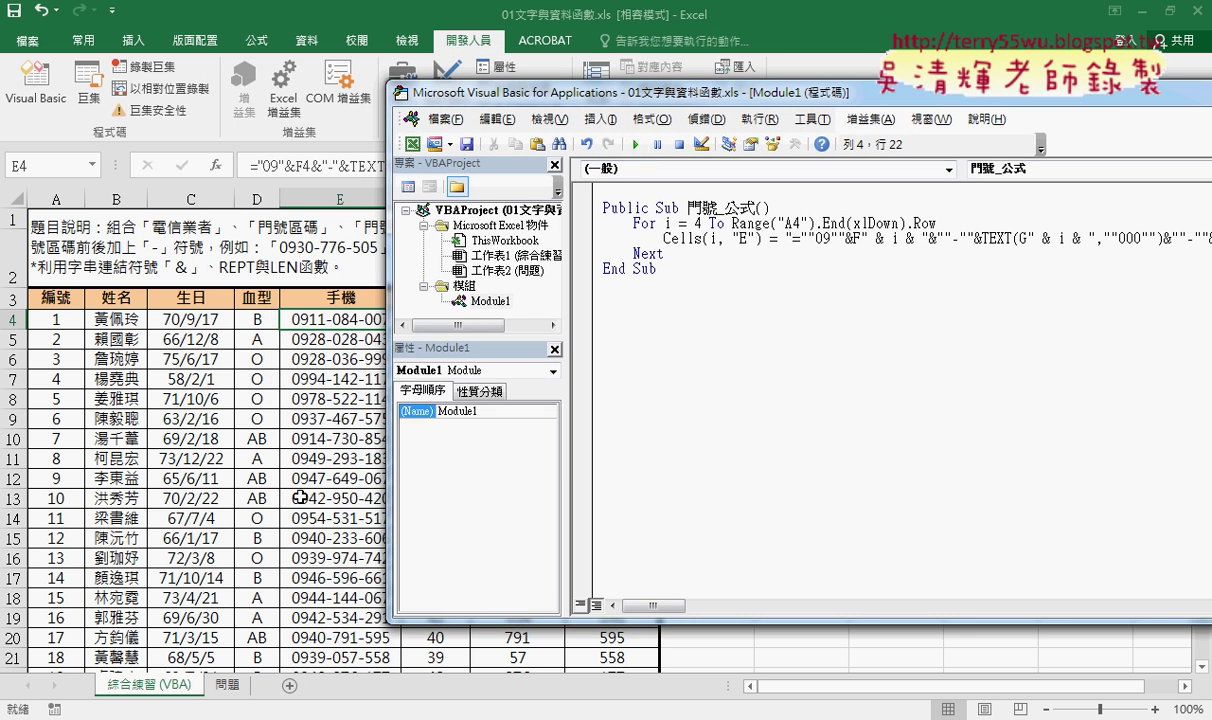
Step: Duplicate the 門號_公式 procedure below itself and rename the copy 清除
{"action": "left_click_drag", "start_coordinate": [656, 269], "coordinate": [591, 208]}
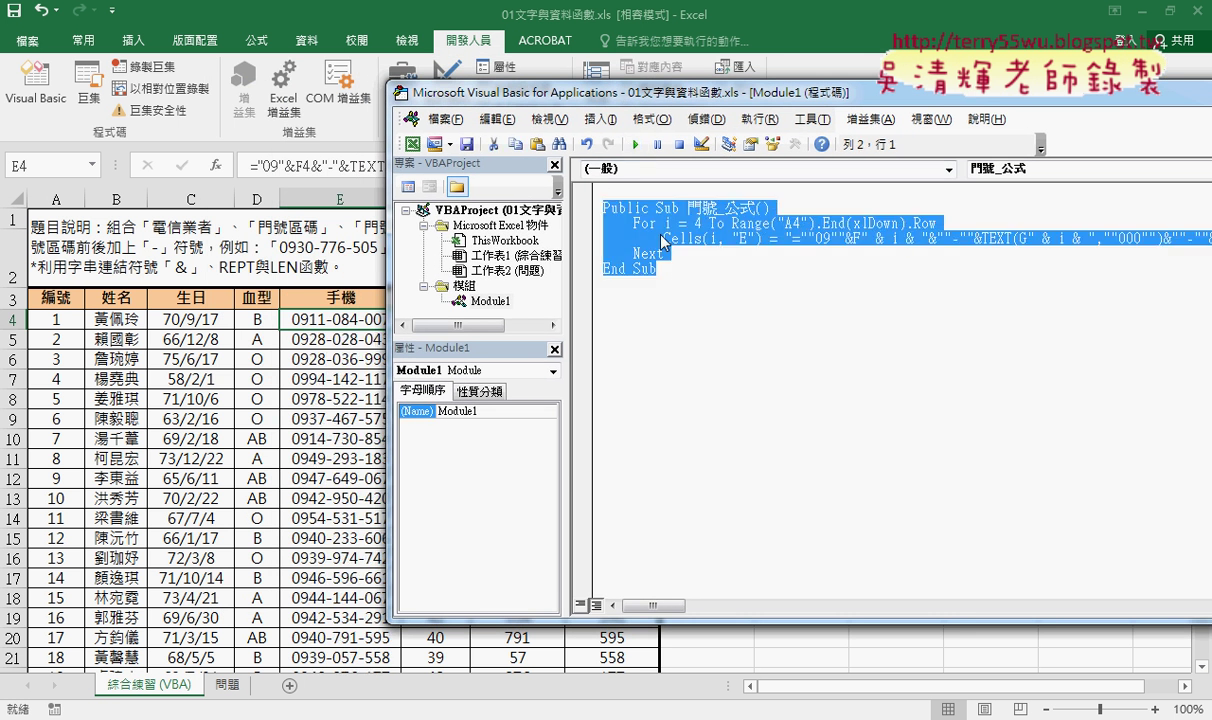
{"action": "mouse_move", "coordinate": [662, 242]}
{"action": "left_mouse_down"}
{"action": "mouse_move", "coordinate": [649, 284]}
{"action": "mouse_move", "coordinate": [604, 284]}
{"action": "left_mouse_up"}
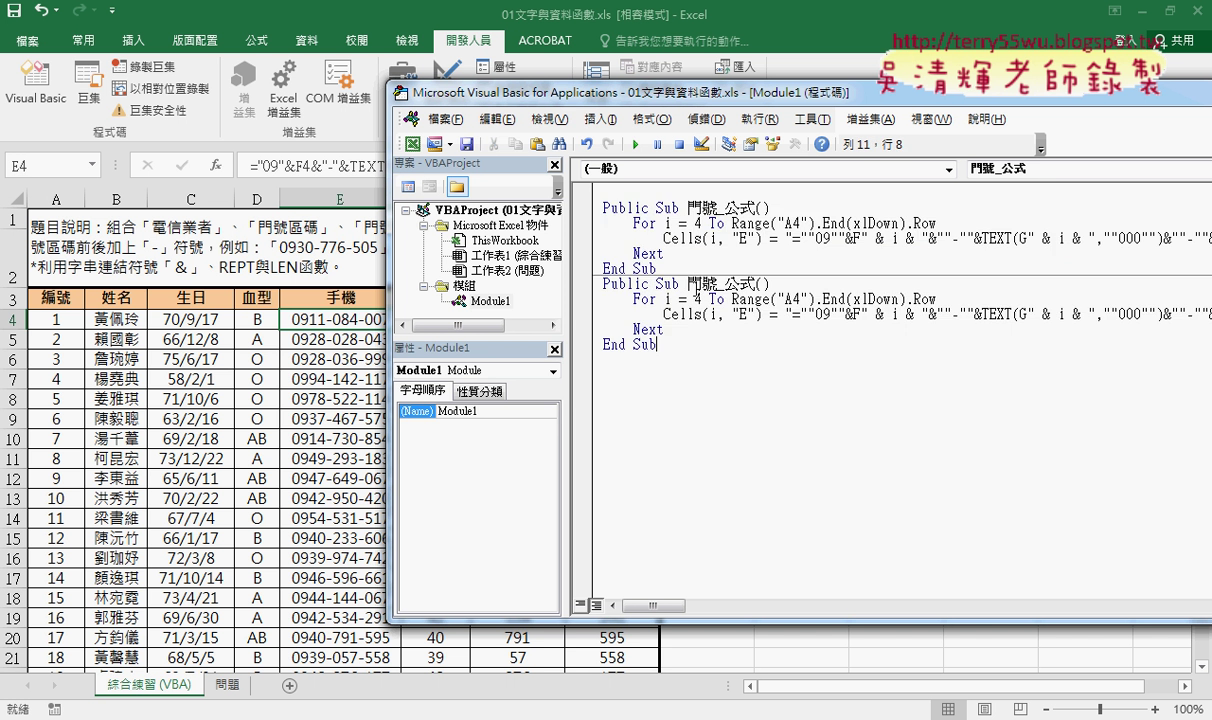
{"action": "mouse_move", "coordinate": [688, 284]}
{"action": "left_mouse_down"}
{"action": "mouse_move", "coordinate": [756, 285]}
{"action": "mouse_move", "coordinate": [760, 298]}
{"action": "mouse_move", "coordinate": [760, 286]}
{"action": "left_mouse_up"}
{"action": "key", "text": "ctrl+c"}
{"action": "type", "text": "清除"}
{"action": "key", "text": "Down"}
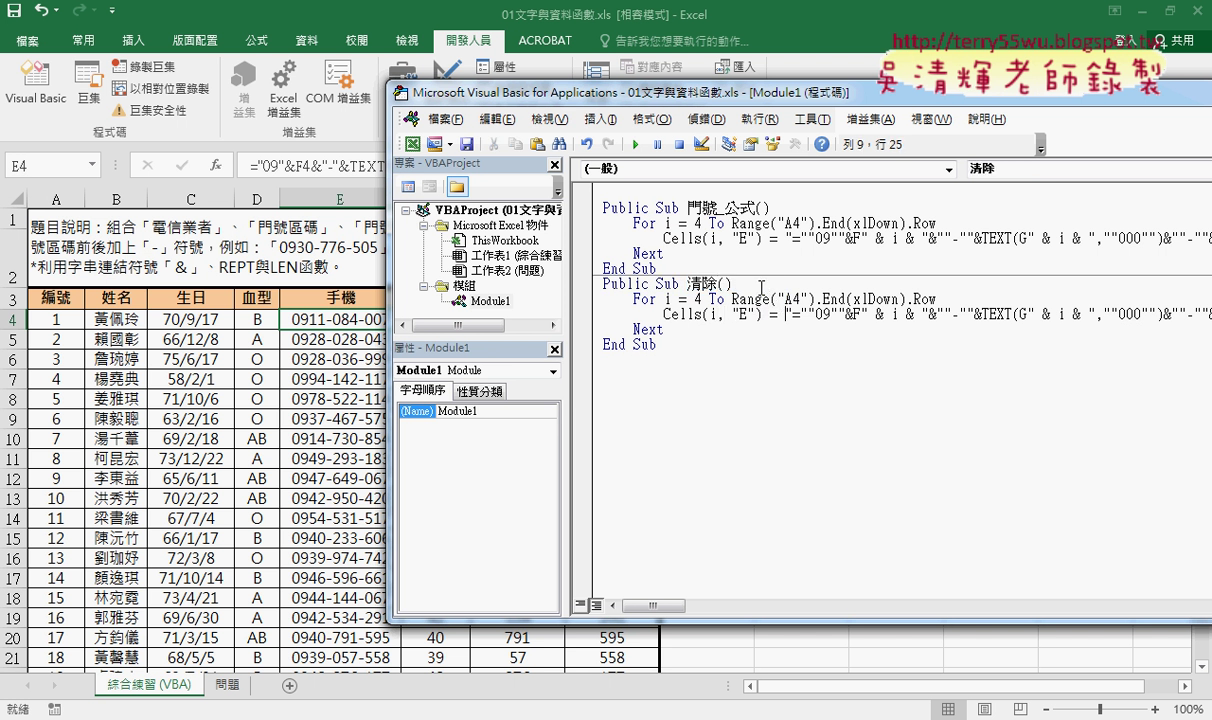
Step: Set the copy's Cells(i, "E") value to an empty string and move the code window aside
{"action": "key", "text": "shift+End"}
{"action": "key", "text": "Delete"}
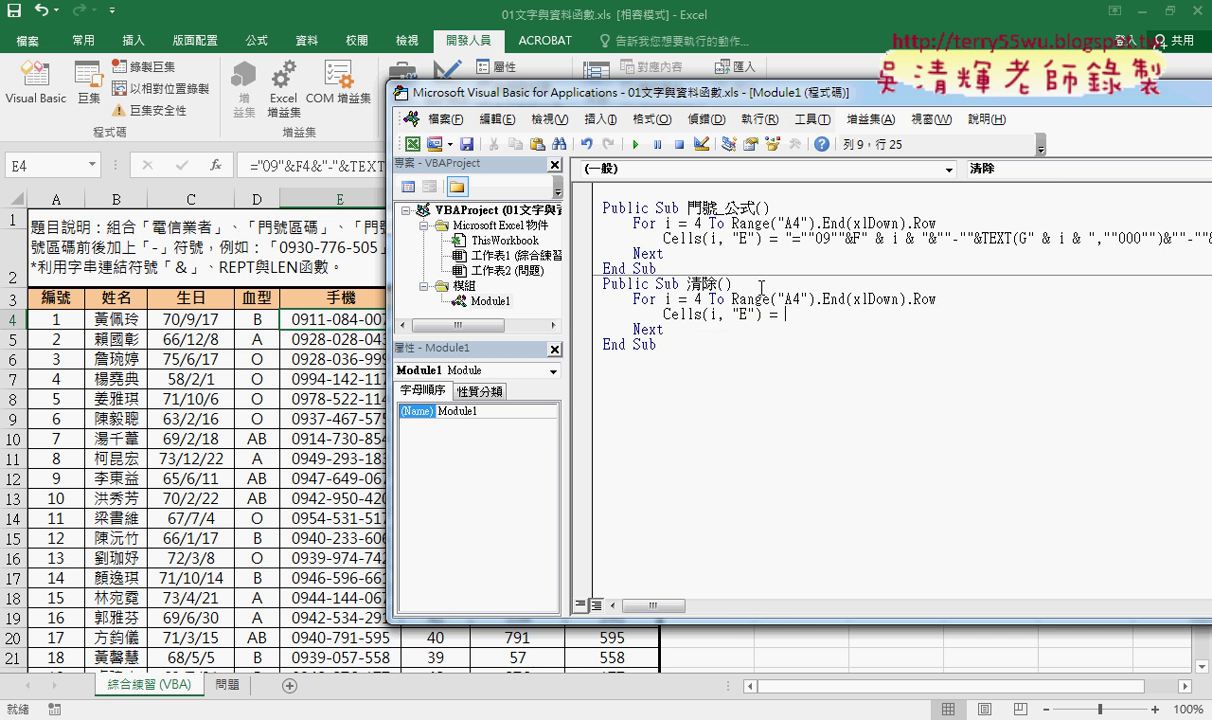
{"action": "type", "text": "\""}
{"action": "left_click", "coordinate": [806, 425]}
{"action": "left_click", "coordinate": [727, 223]}
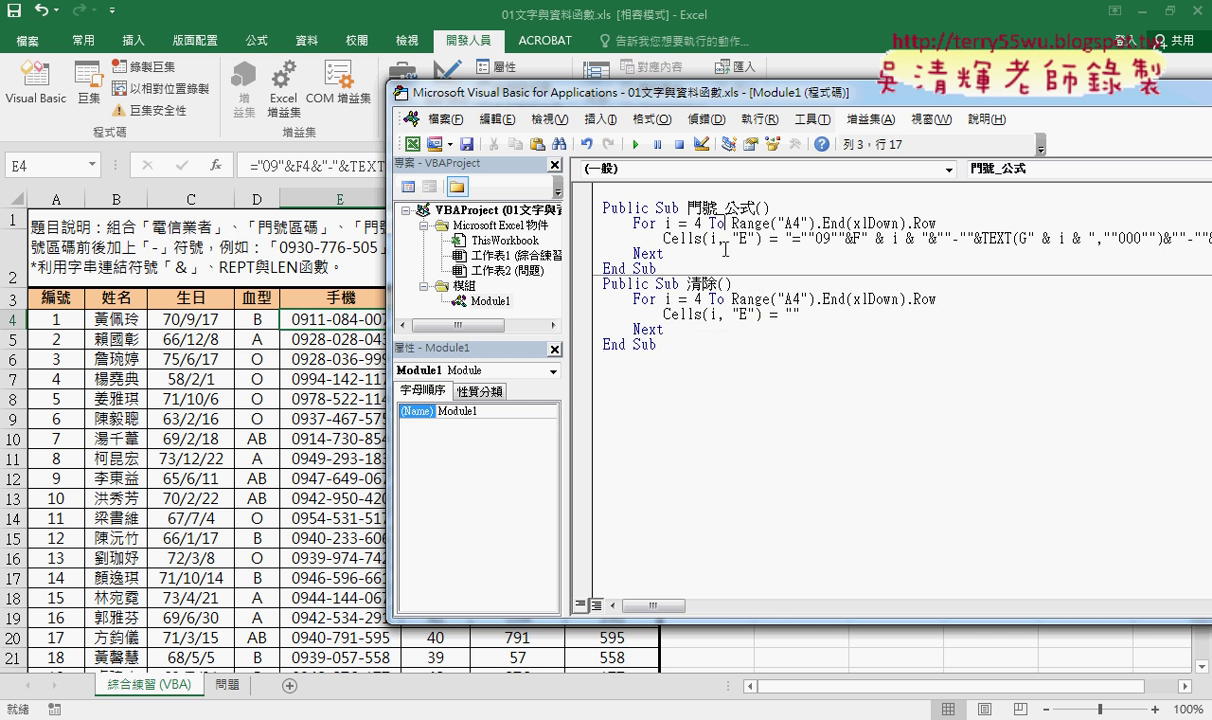
{"action": "left_click_drag", "start_coordinate": [758, 96], "coordinate": [1179, 105]}
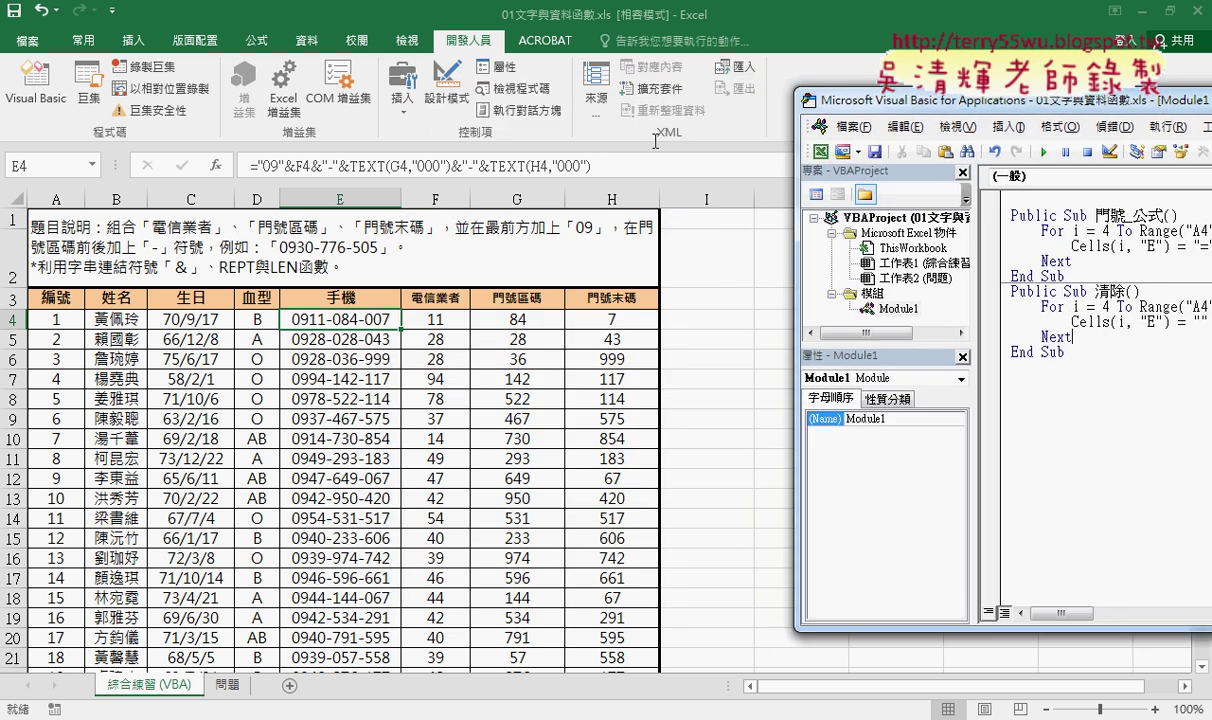
Step: Draw a Form Control button near column I and assign it the 門號_公式 macro
{"action": "key", "text": "alt+F11"}
{"action": "left_click", "coordinate": [402, 90]}
{"action": "left_click", "coordinate": [373, 156]}
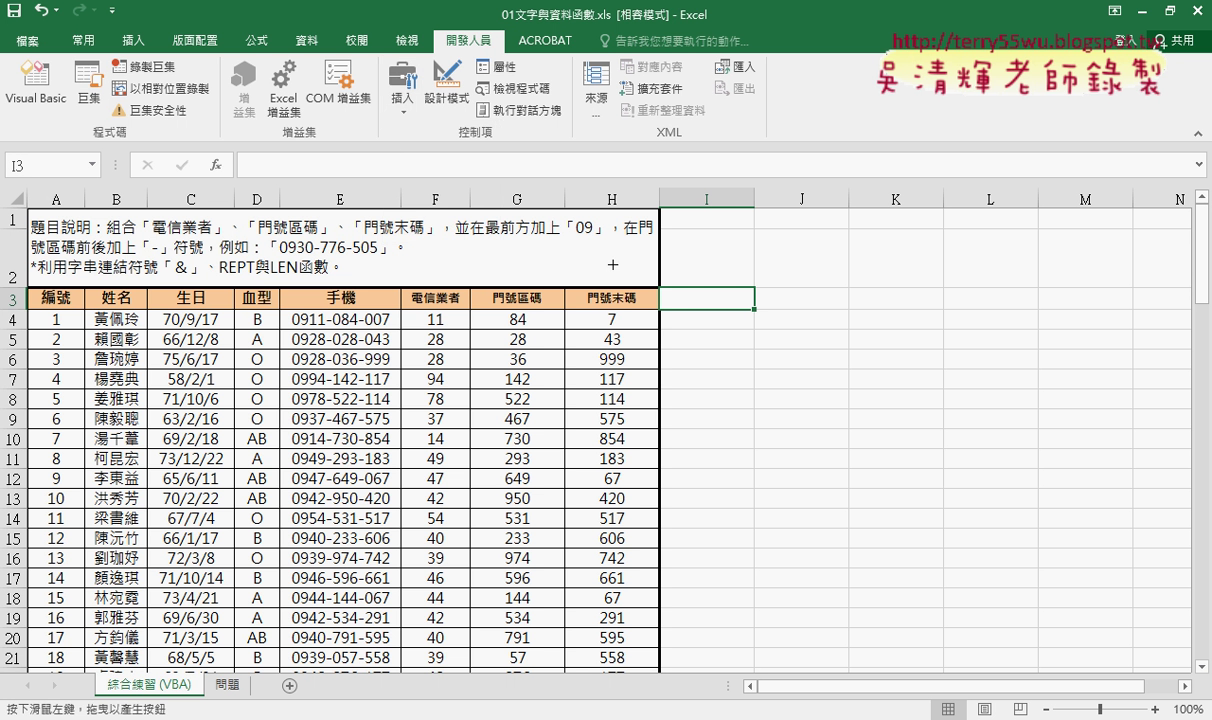
{"action": "mouse_move", "coordinate": [763, 322]}
{"action": "left_mouse_down"}
{"action": "mouse_move", "coordinate": [800, 321]}
{"action": "mouse_move", "coordinate": [722, 350]}
{"action": "left_mouse_up"}
{"action": "left_click", "coordinate": [785, 368]}
{"action": "right_click", "coordinate": [749, 347]}
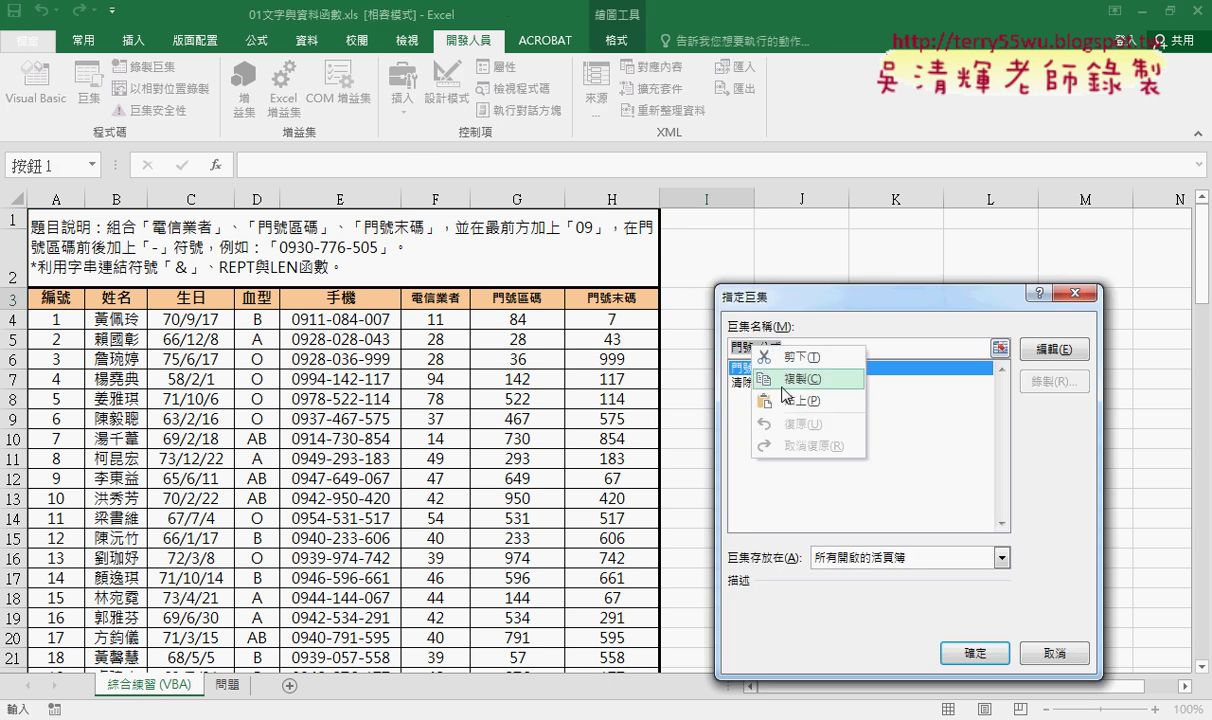
{"action": "left_click", "coordinate": [745, 358]}
{"action": "left_click", "coordinate": [958, 652]}
Step: Change the new button's caption to 門號_公式
{"action": "left_click", "coordinate": [762, 308]}
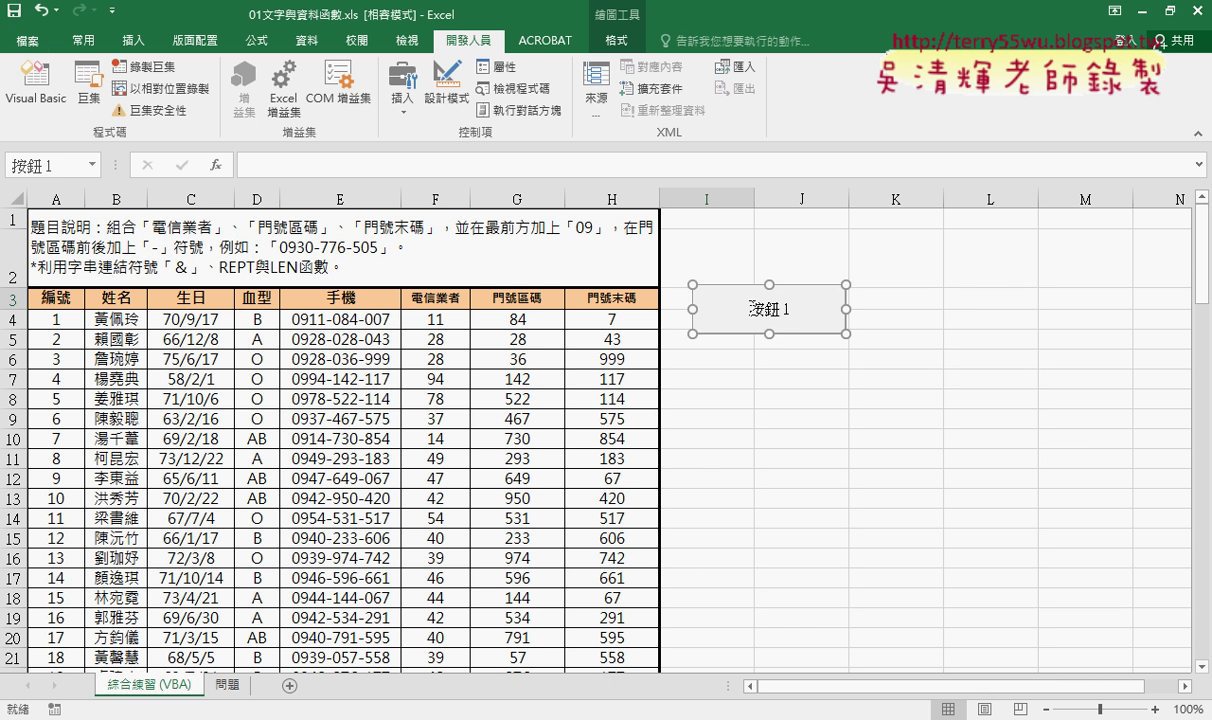
{"action": "key", "text": "BackSpace"}
{"action": "key", "text": "BackSpace"}
{"action": "key", "text": "ctrl+v"}
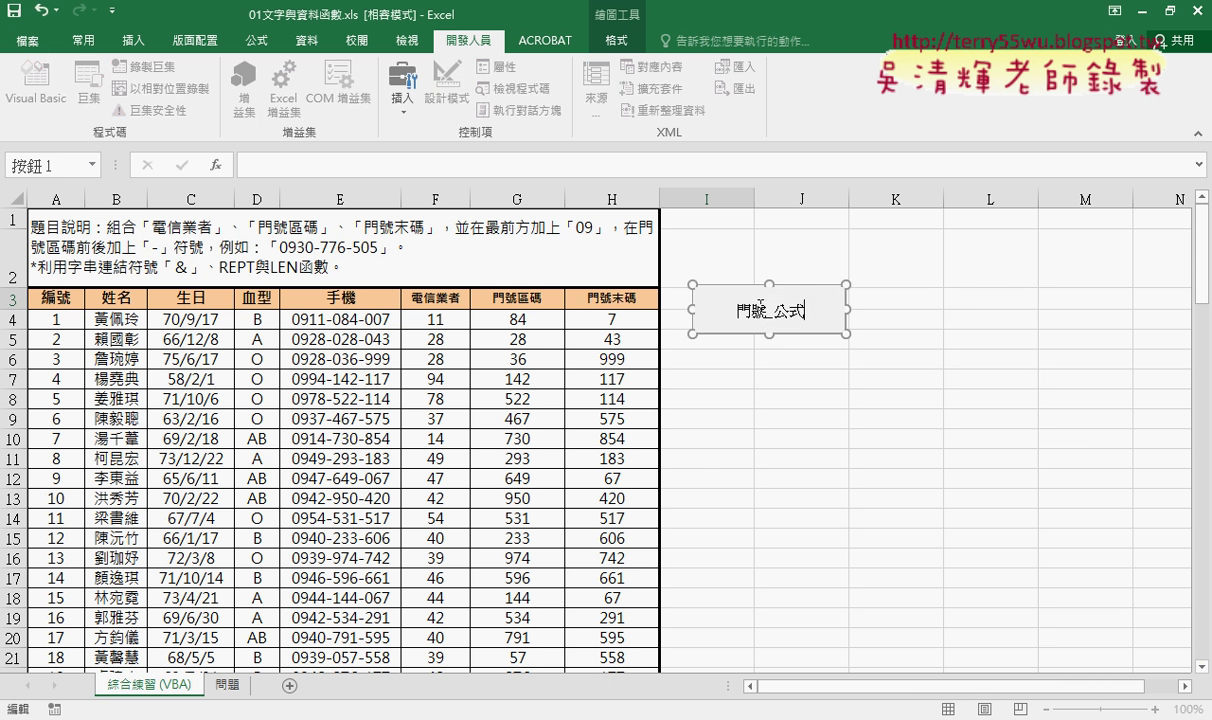
{"action": "left_click", "coordinate": [758, 390]}
Step: Copy the 門號_公式 button and paste a duplicate below it
{"action": "right_click", "coordinate": [774, 315]}
{"action": "left_click", "coordinate": [803, 352]}
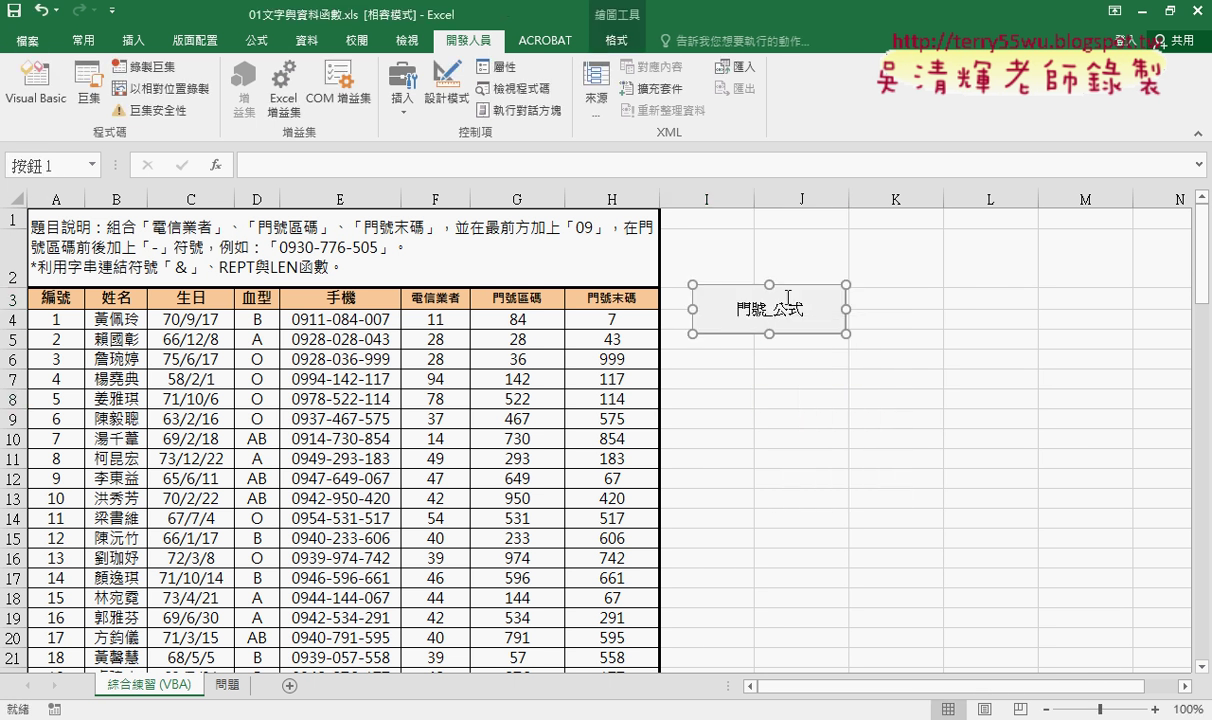
{"action": "left_click", "coordinate": [668, 338]}
{"action": "key", "text": "ctrl+v"}
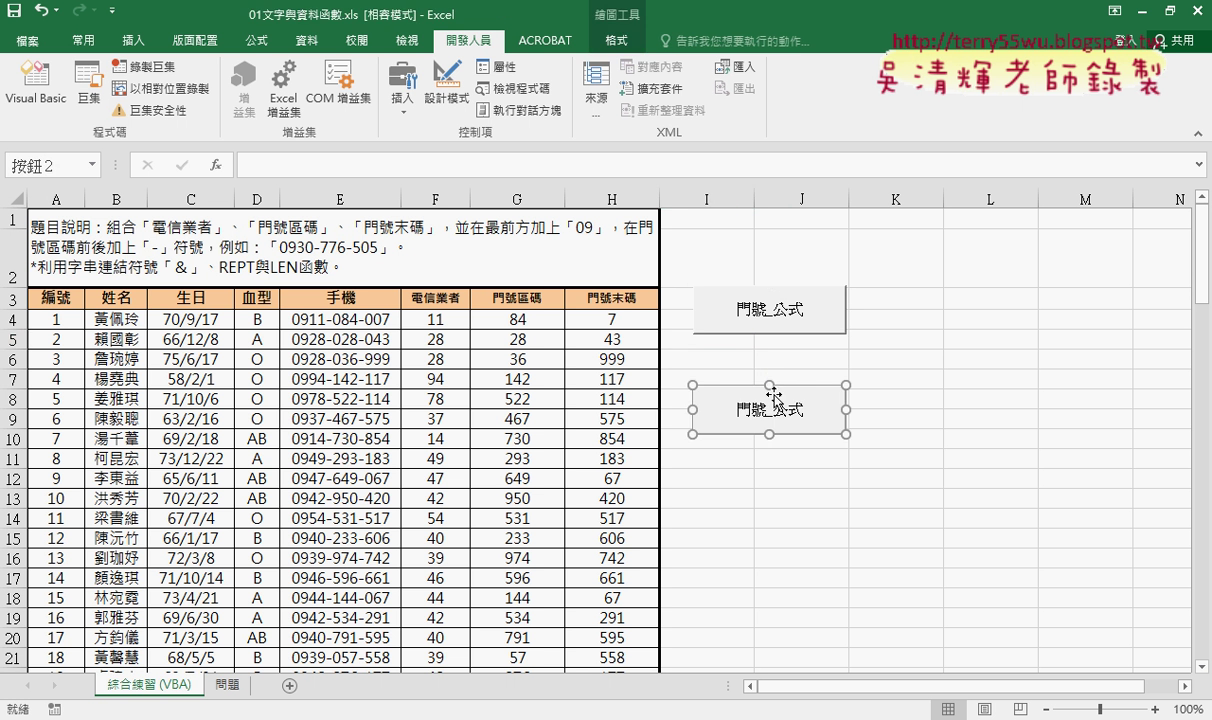
Step: Position the duplicate just below the first button and assign it the 清除 macro
{"action": "left_click_drag", "start_coordinate": [776, 398], "coordinate": [781, 355]}
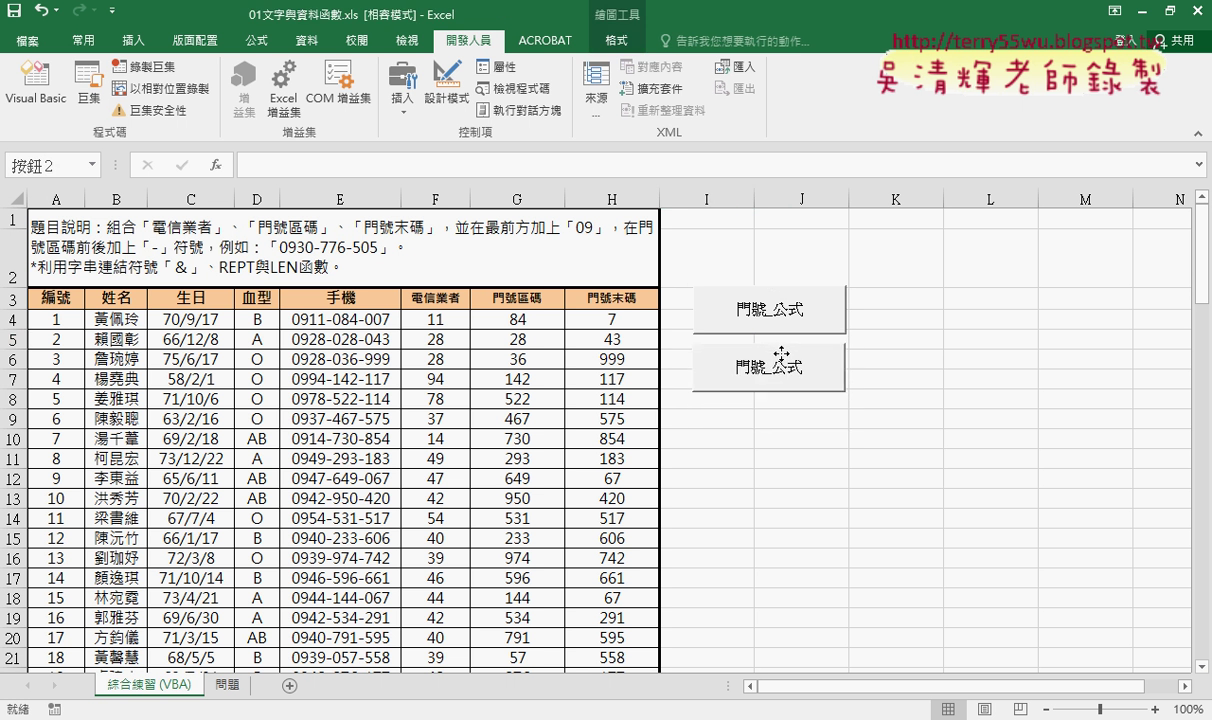
{"action": "right_click", "coordinate": [786, 356]}
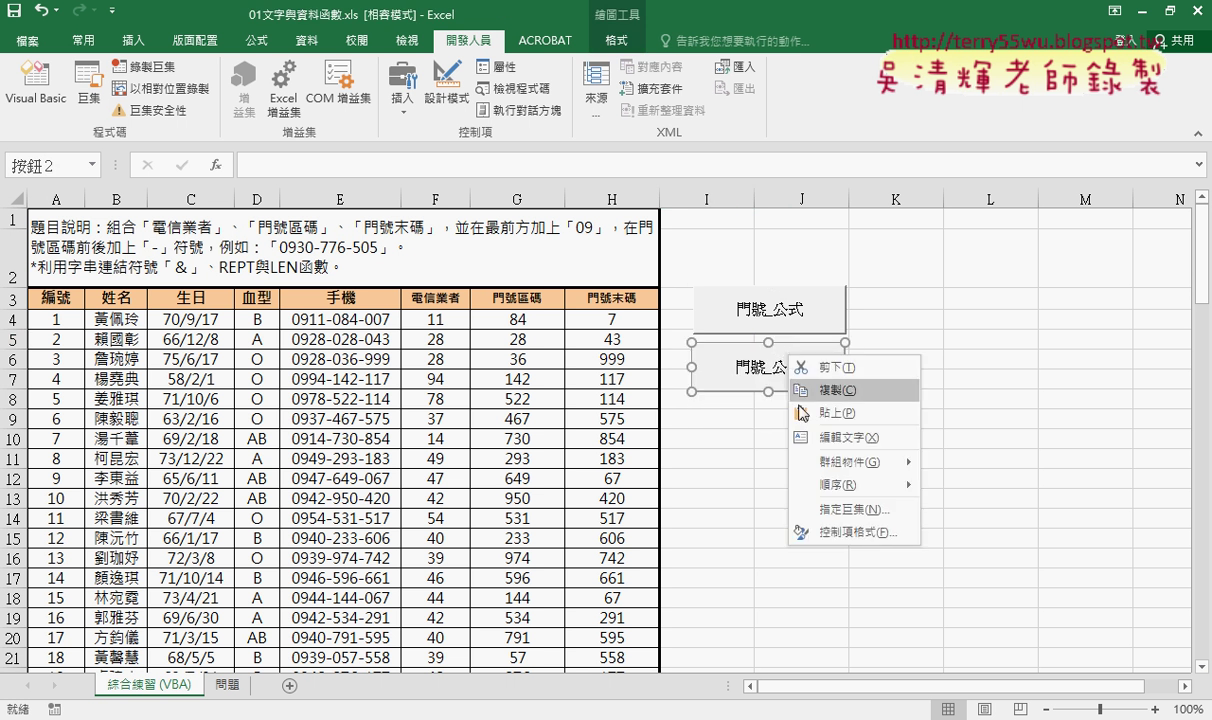
{"action": "left_click", "coordinate": [835, 511]}
{"action": "left_click", "coordinate": [662, 397]}
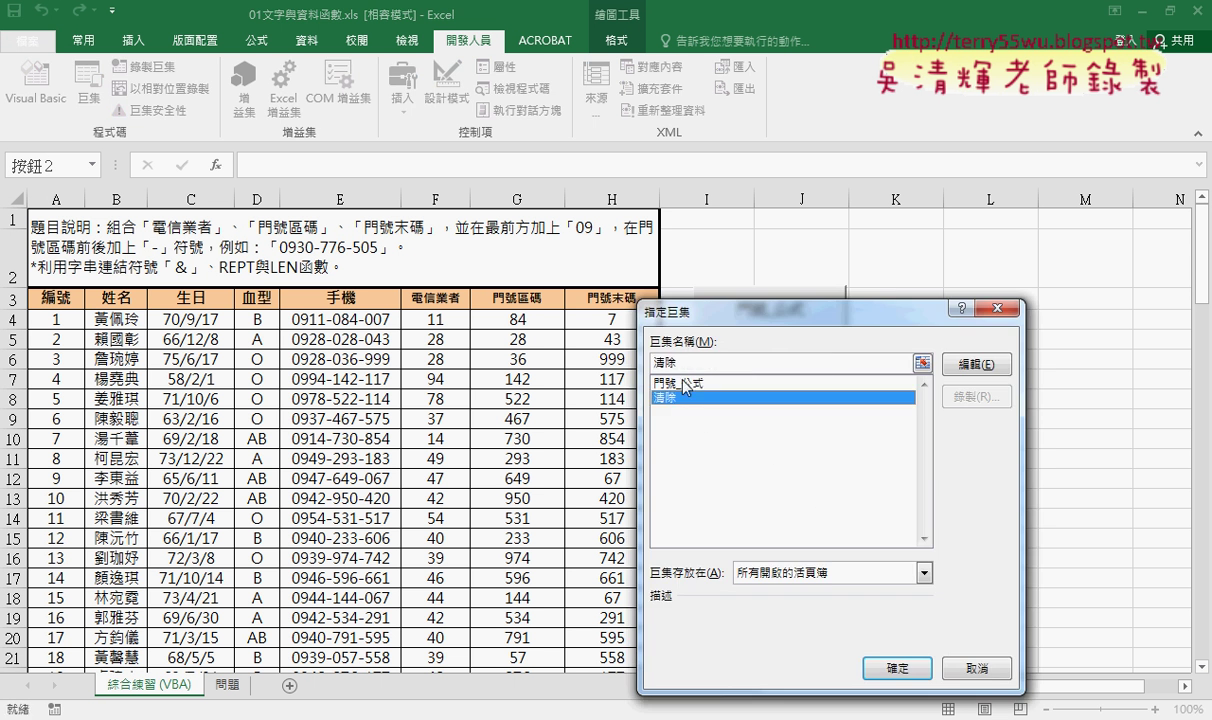
{"action": "left_click", "coordinate": [897, 668]}
Step: Erase the second button's old caption and reconfirm its 清除 macro assignment
{"action": "left_click", "coordinate": [736, 368]}
{"action": "key", "text": "Delete"}
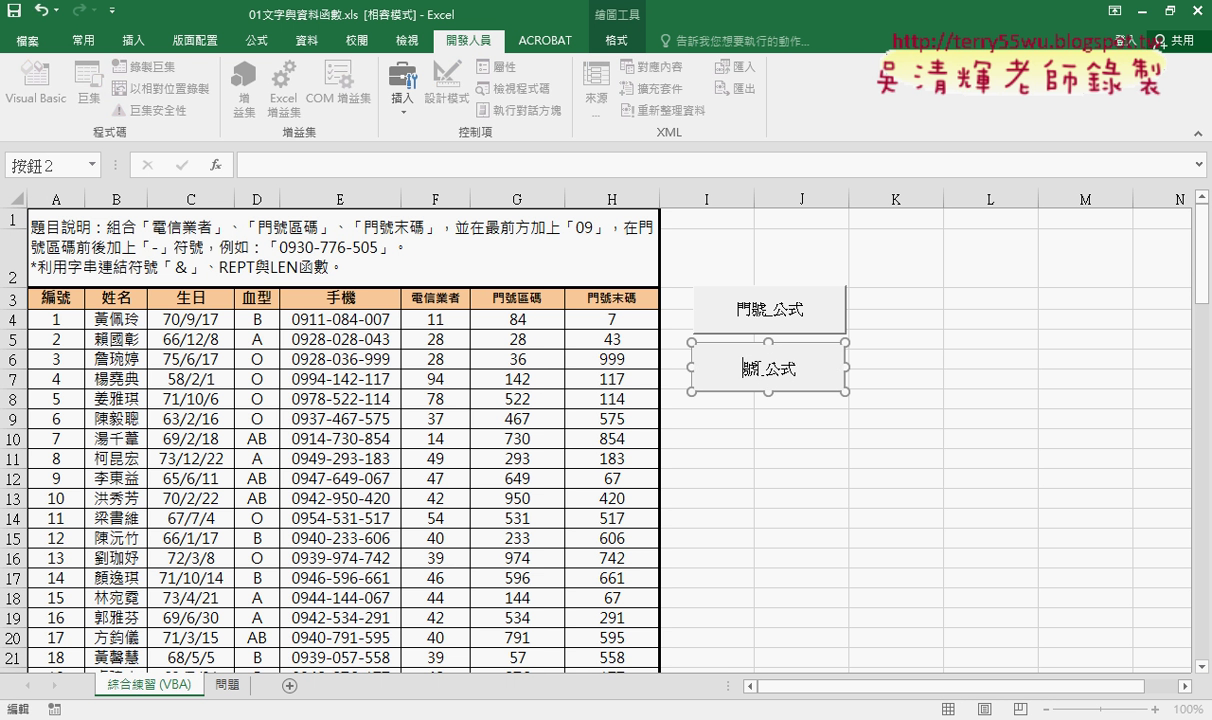
{"action": "key", "text": "Delete"}
{"action": "key", "text": "Delete"}
{"action": "key", "text": "Delete"}
{"action": "left_click", "coordinate": [887, 457]}
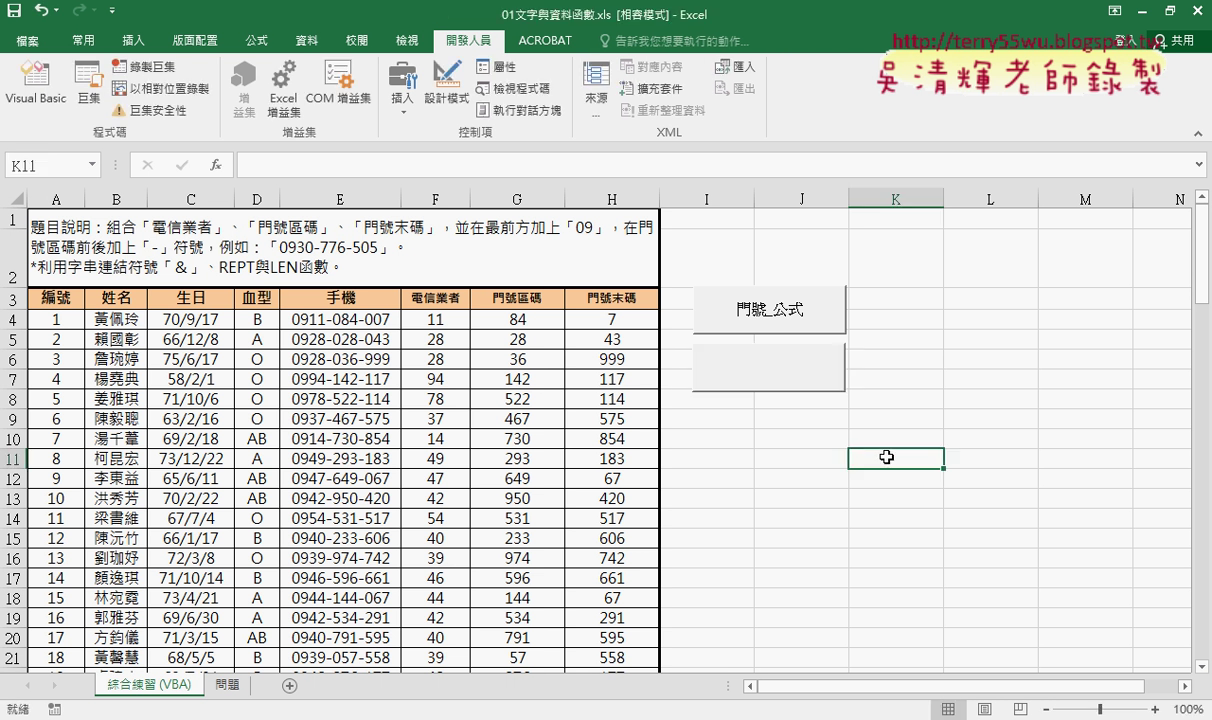
{"action": "right_click", "coordinate": [808, 376]}
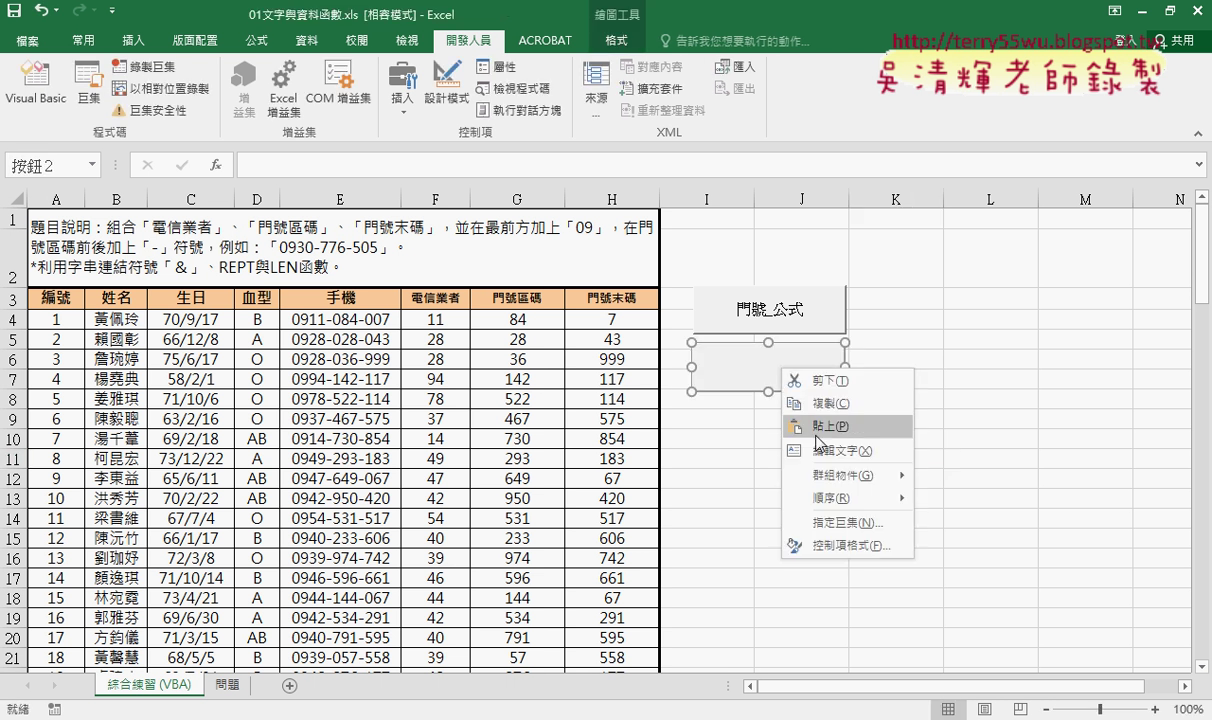
{"action": "left_click", "coordinate": [800, 518]}
{"action": "left_click", "coordinate": [668, 412]}
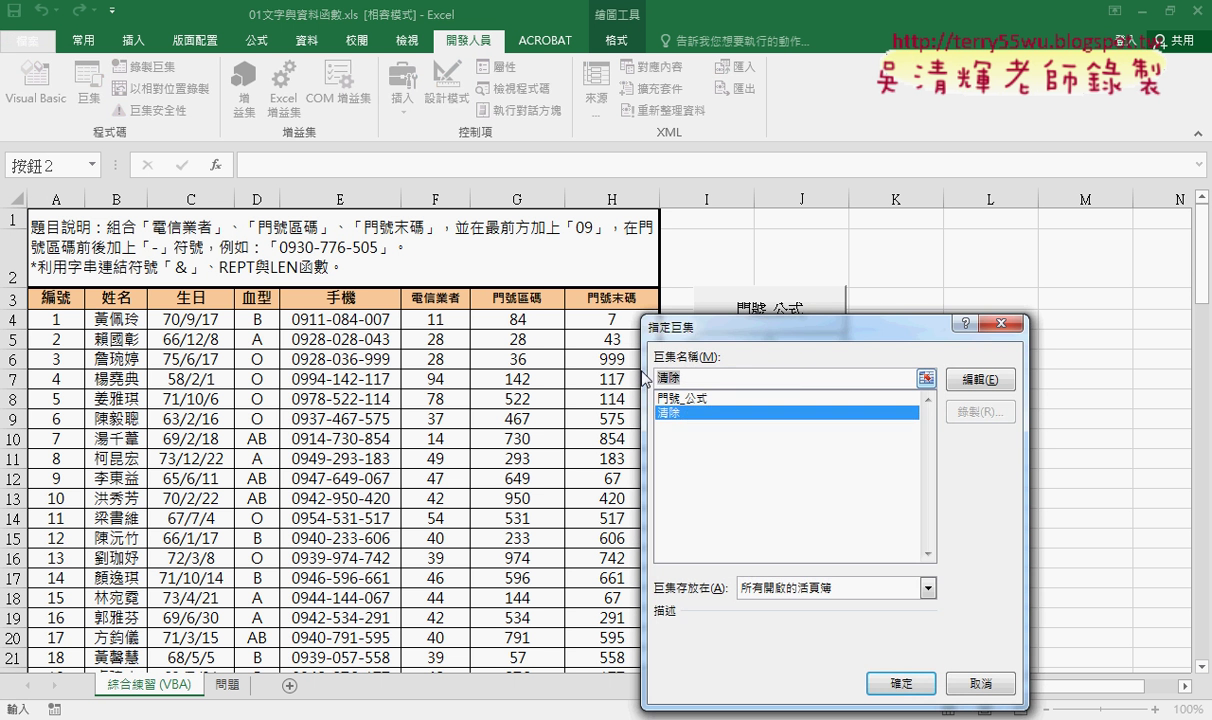
{"action": "right_click", "coordinate": [655, 386]}
{"action": "key", "text": "Escape"}
{"action": "left_click", "coordinate": [900, 683]}
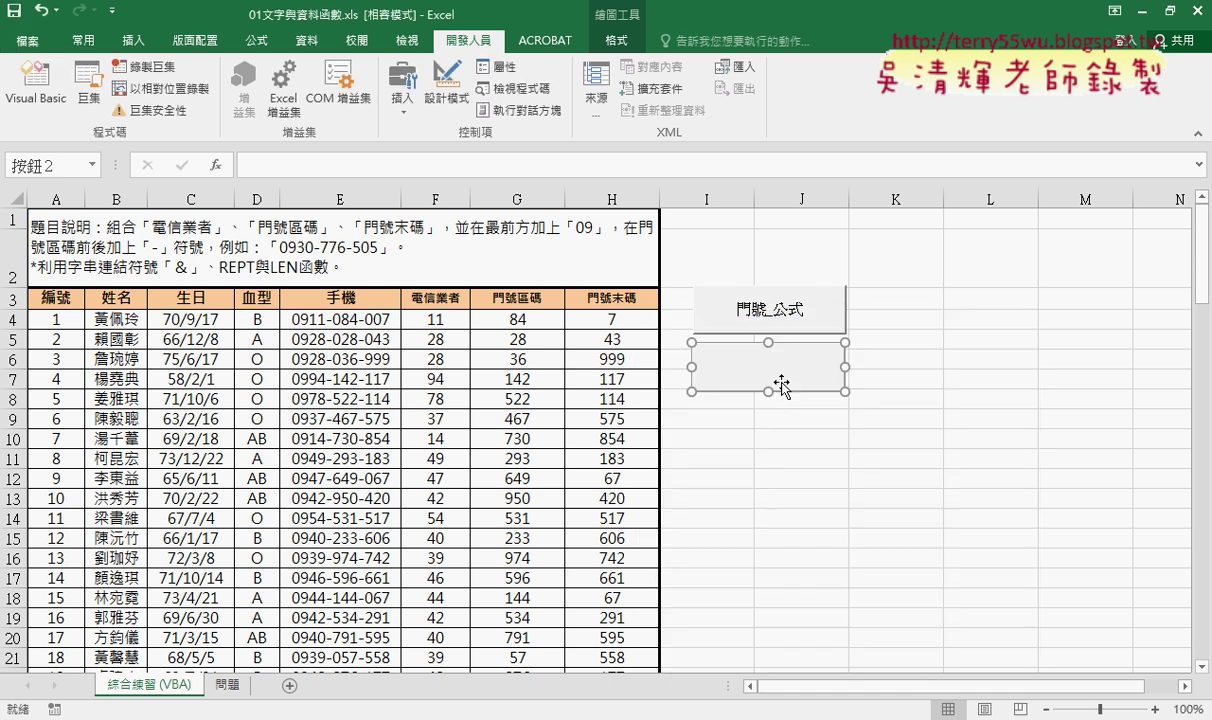
Step: Change the second button's caption to 清除
{"action": "right_click", "coordinate": [766, 372]}
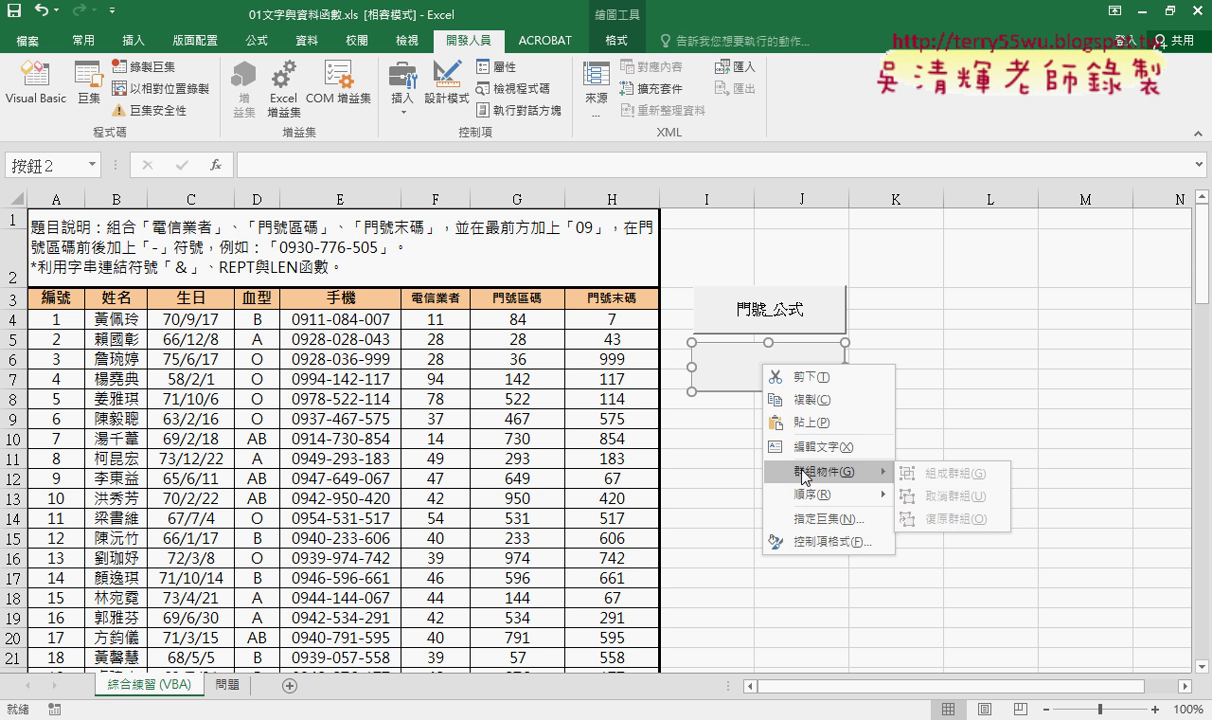
{"action": "left_click", "coordinate": [805, 447]}
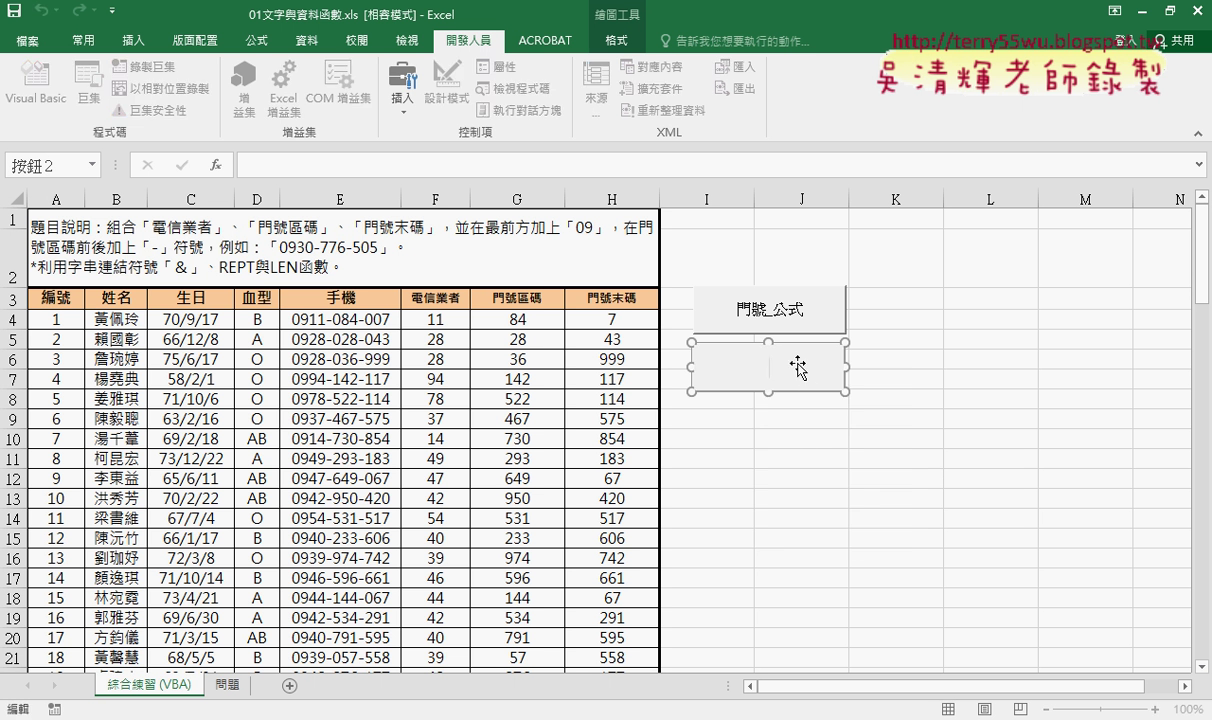
{"action": "type", "text": "清除"}
{"action": "left_click", "coordinate": [795, 497]}
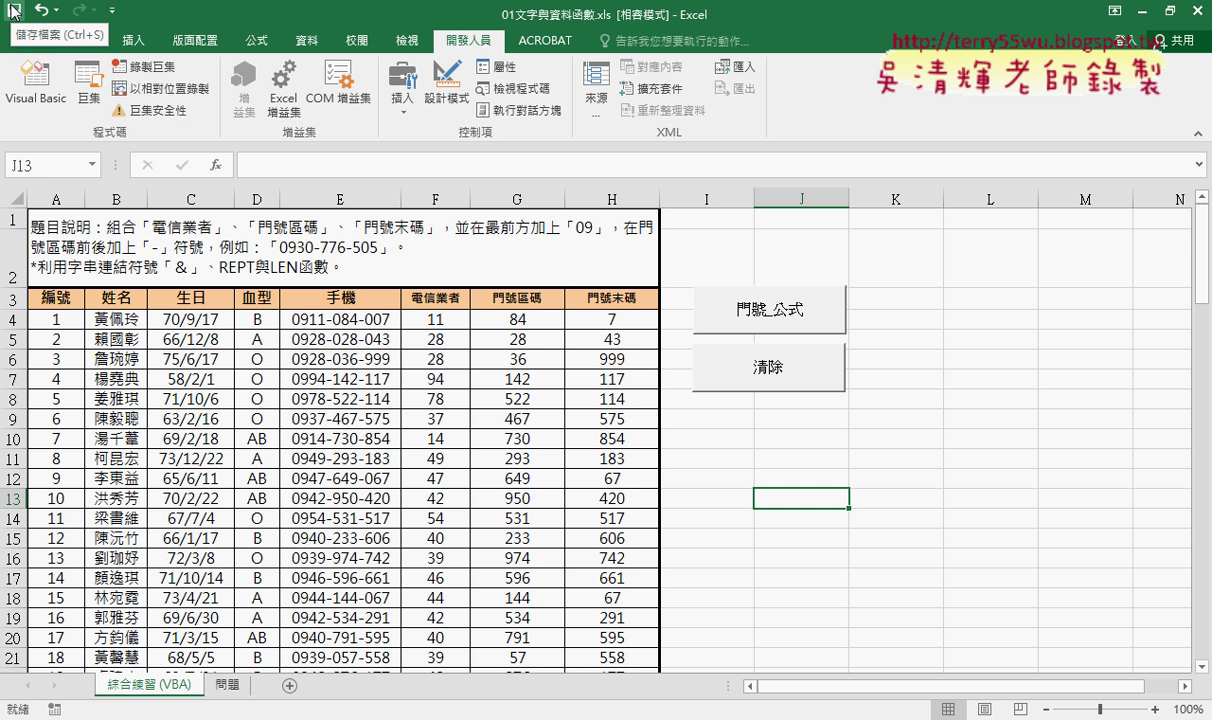
{"action": "left_click", "coordinate": [771, 456]}
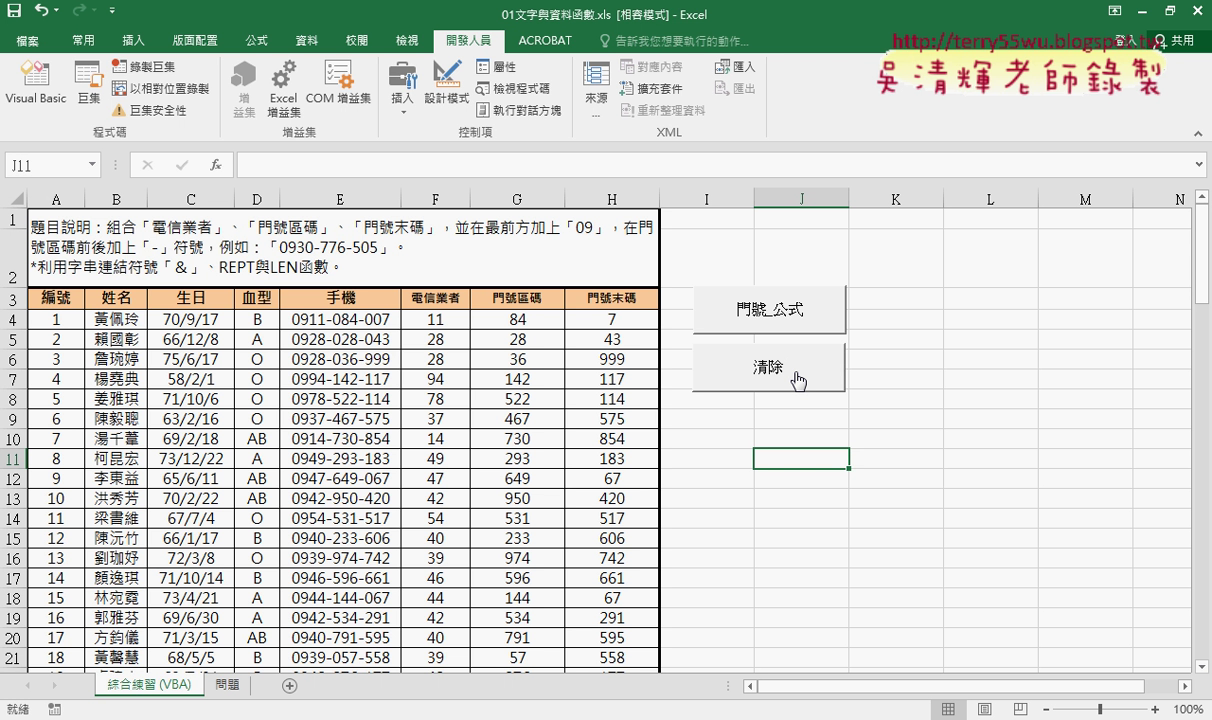
{"action": "left_click", "coordinate": [797, 376]}
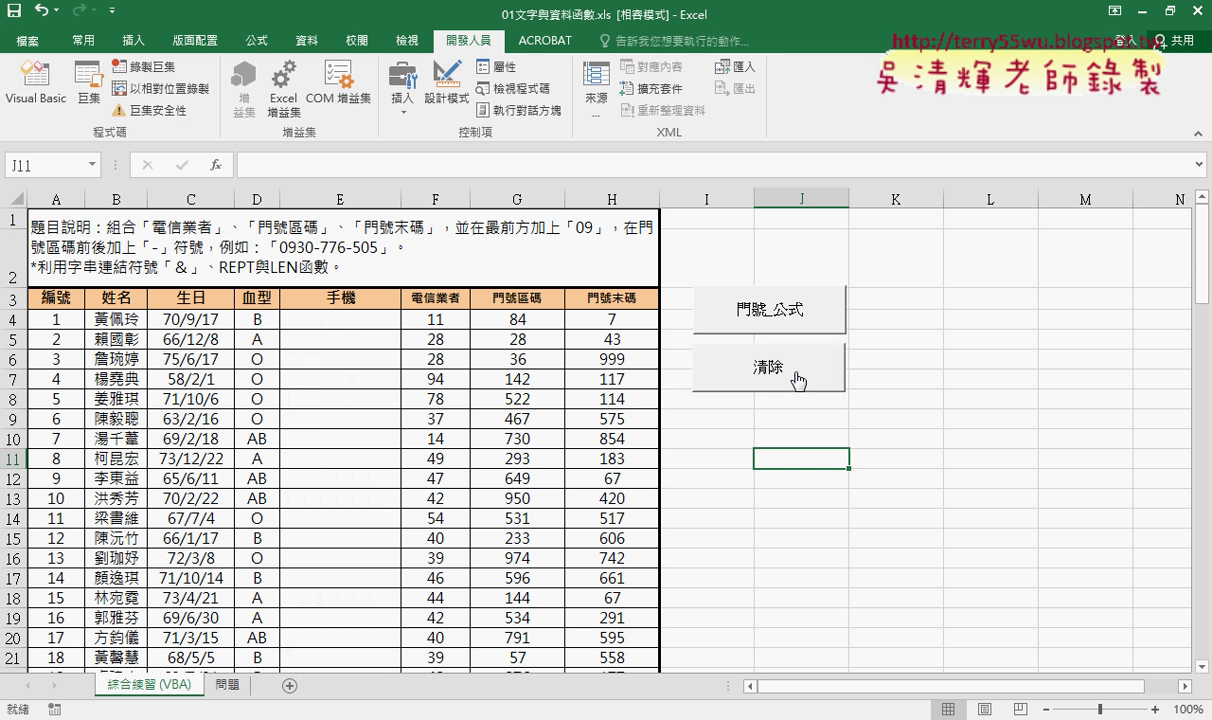
{"action": "left_click", "coordinate": [776, 323]}
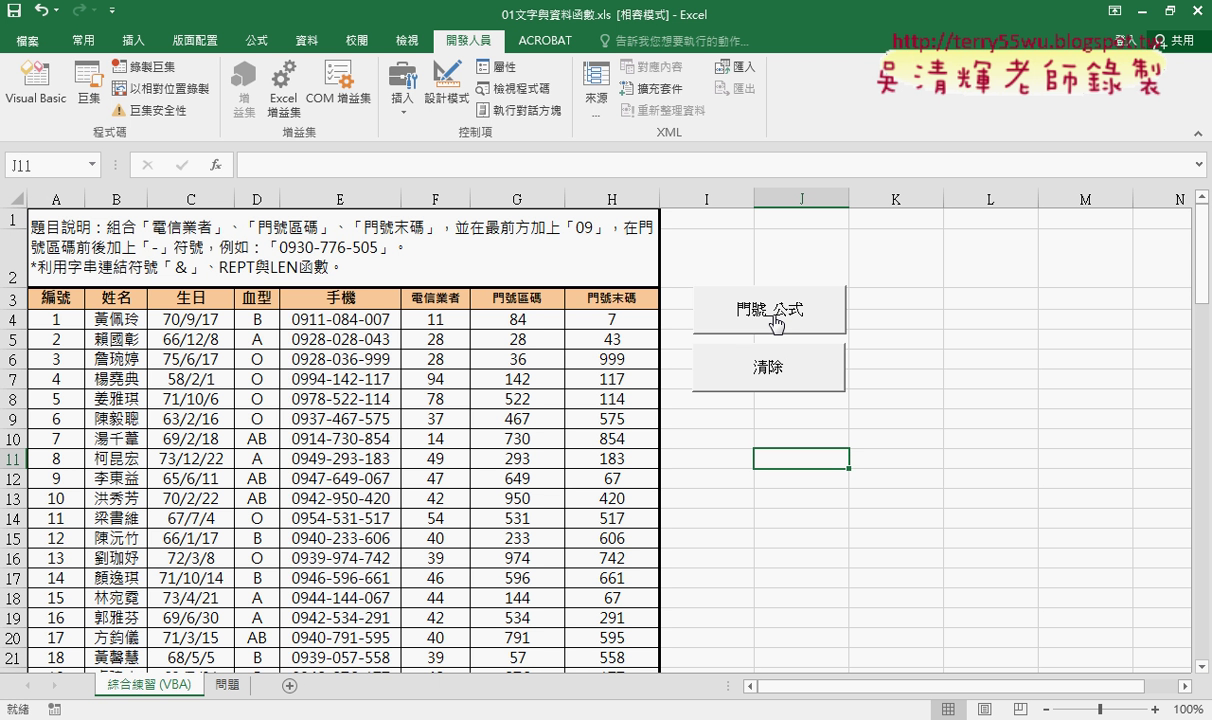
{"action": "left_click", "coordinate": [350, 302]}
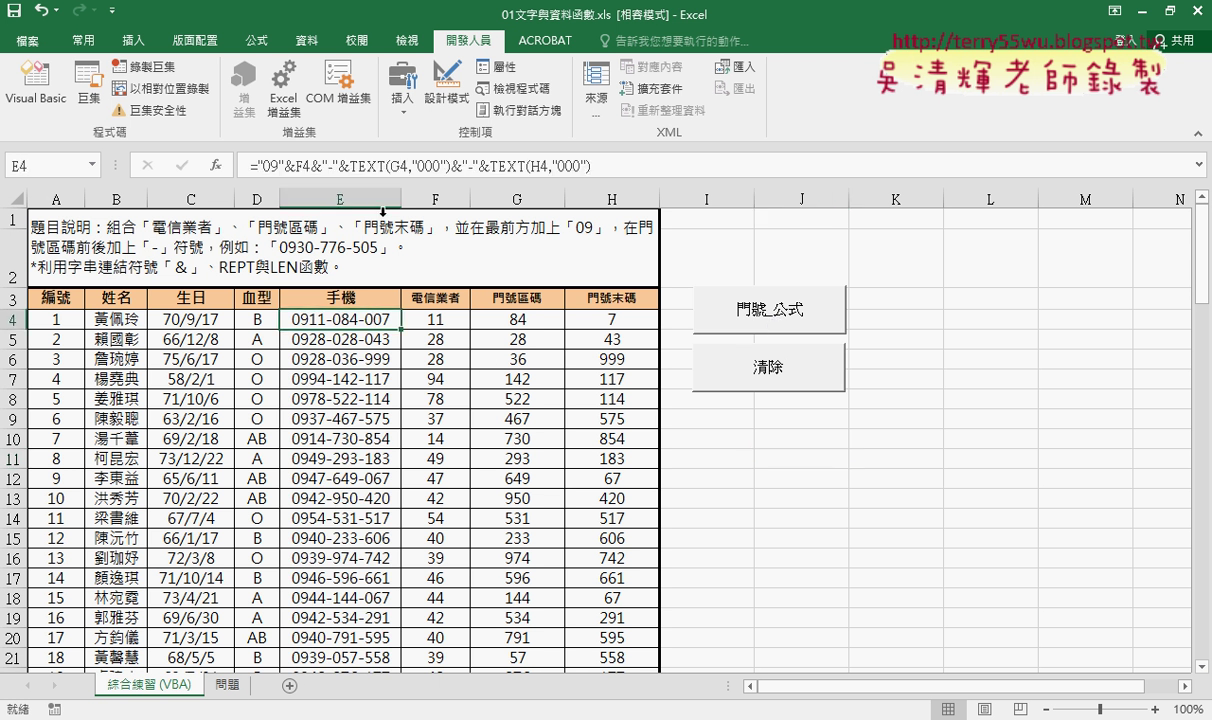
{"action": "left_click", "coordinate": [350, 339]}
{"action": "left_click", "coordinate": [355, 319]}
{"action": "left_click", "coordinate": [707, 358]}
{"action": "left_click", "coordinate": [766, 318]}
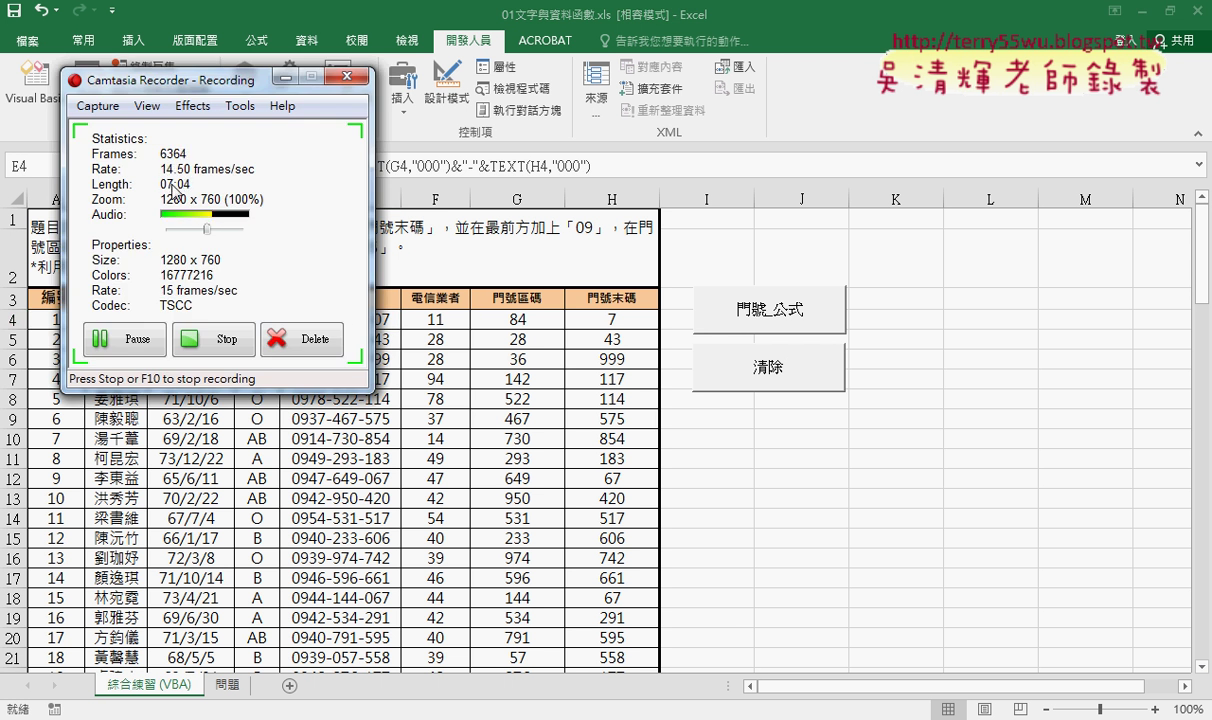
Step: Drag the Camtasia Recorder window off the table, minimize it, and return to the worksheet
{"action": "left_click_drag", "start_coordinate": [180, 80], "coordinate": [948, 217]}
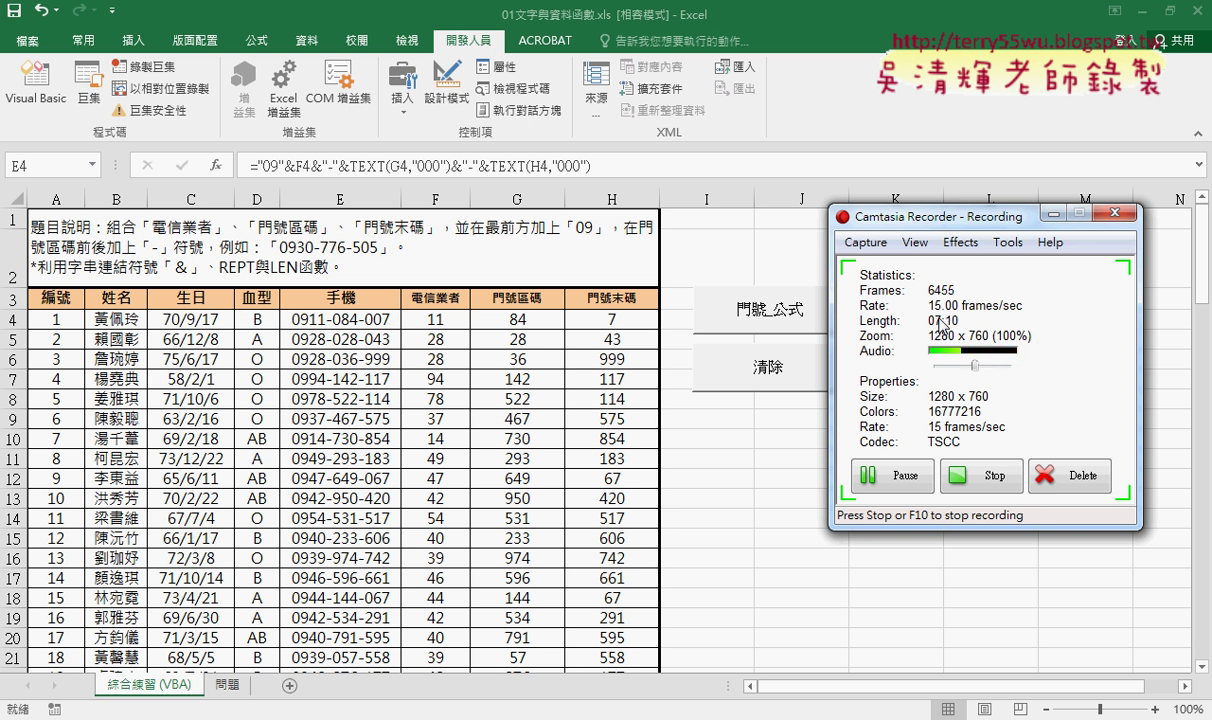
{"action": "left_click", "coordinate": [1054, 213]}
{"action": "left_click", "coordinate": [999, 414]}
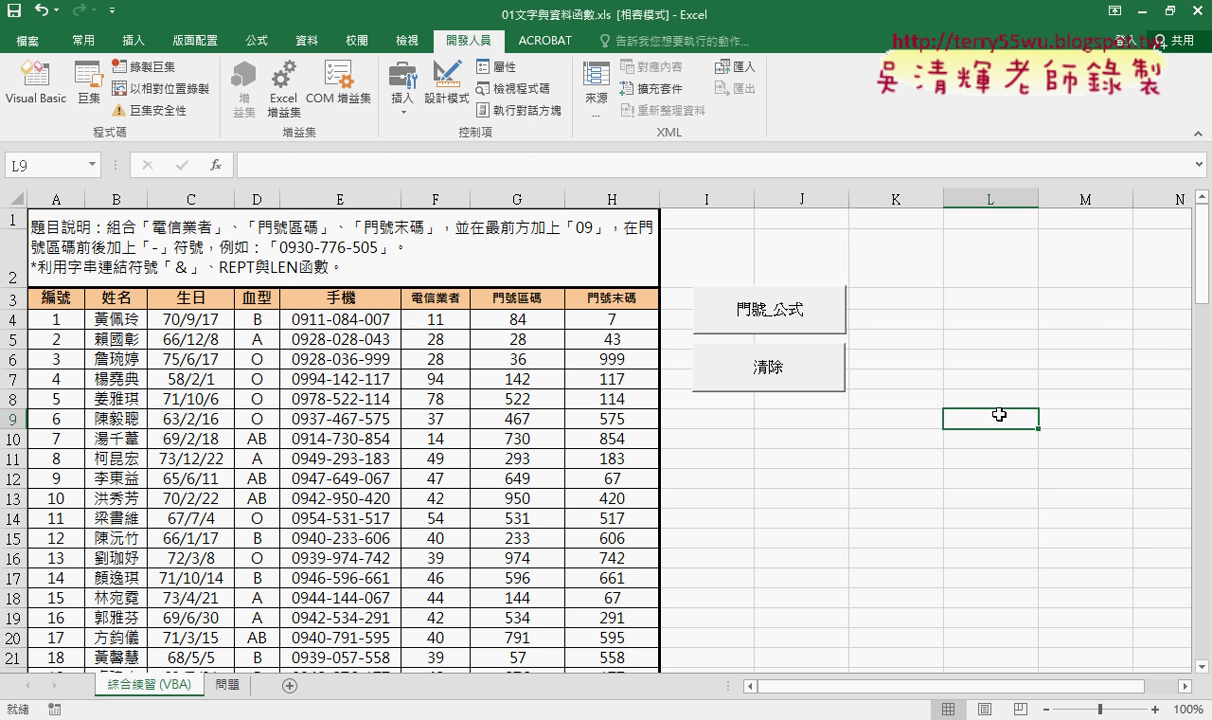